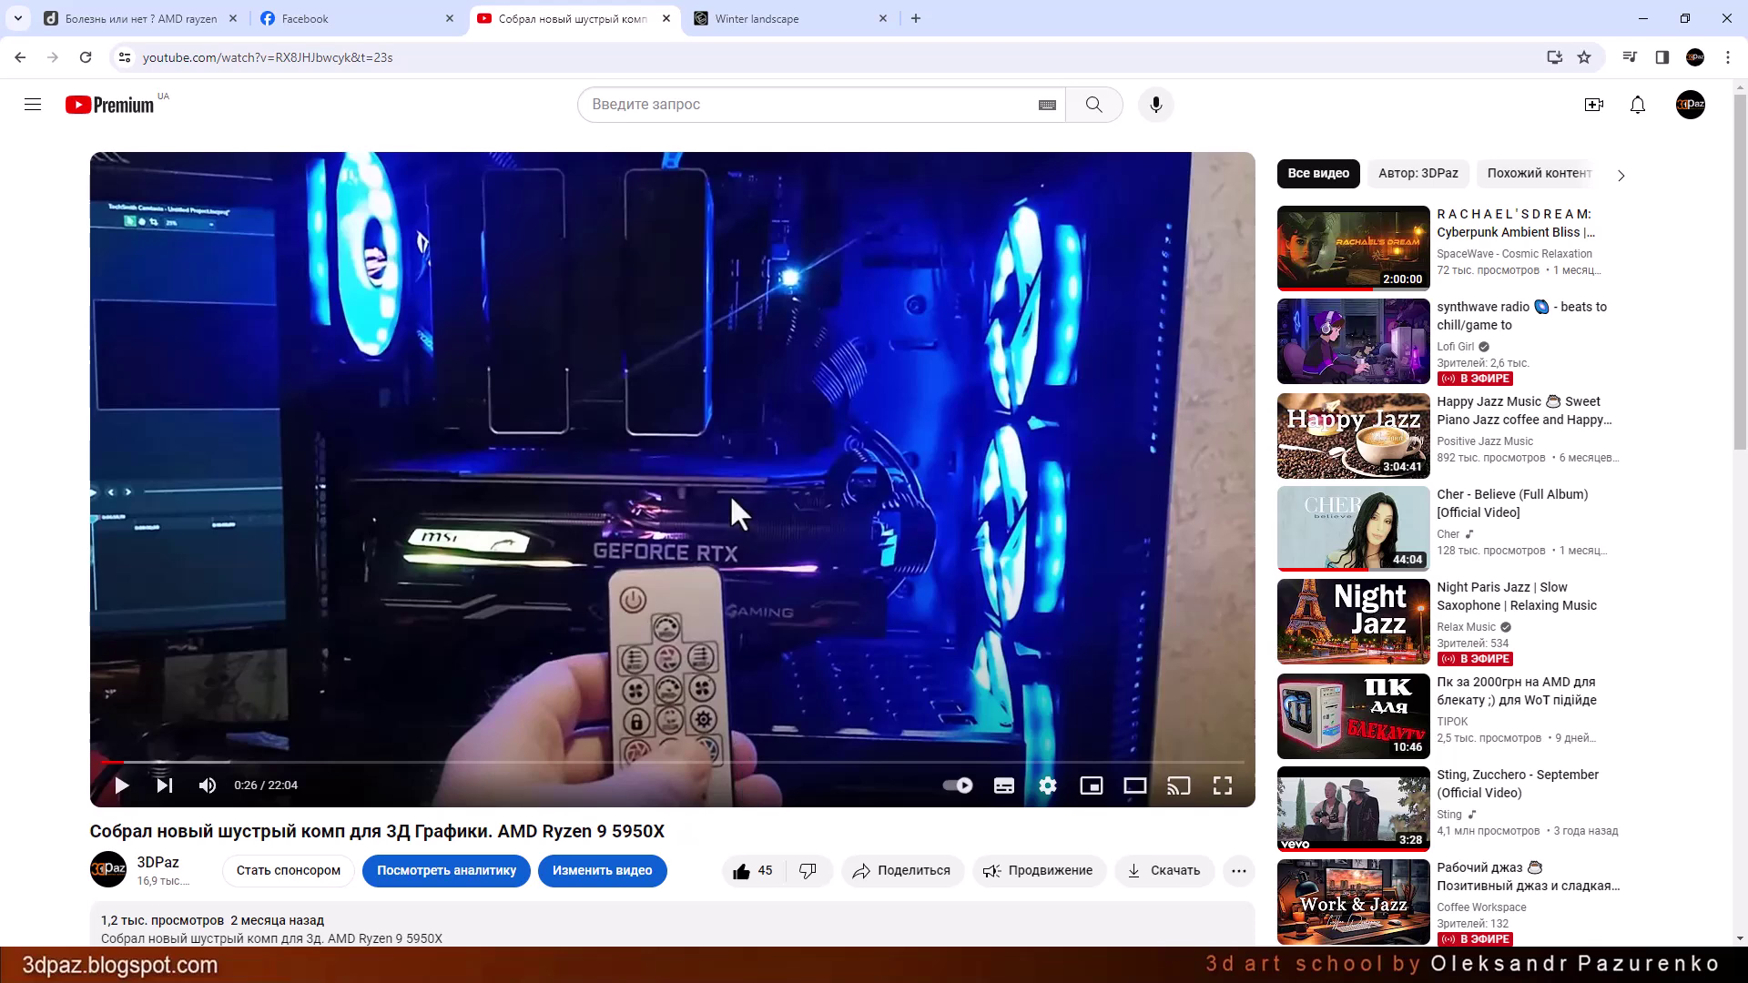
Switch to the browser tab with the Evermotion 'Winter landscape' challenge entry.
left_click(818, 14)
Open the first Winter landscape render full size and page through to image 3 of 7.
scroll(1110, 738, "down", 2)
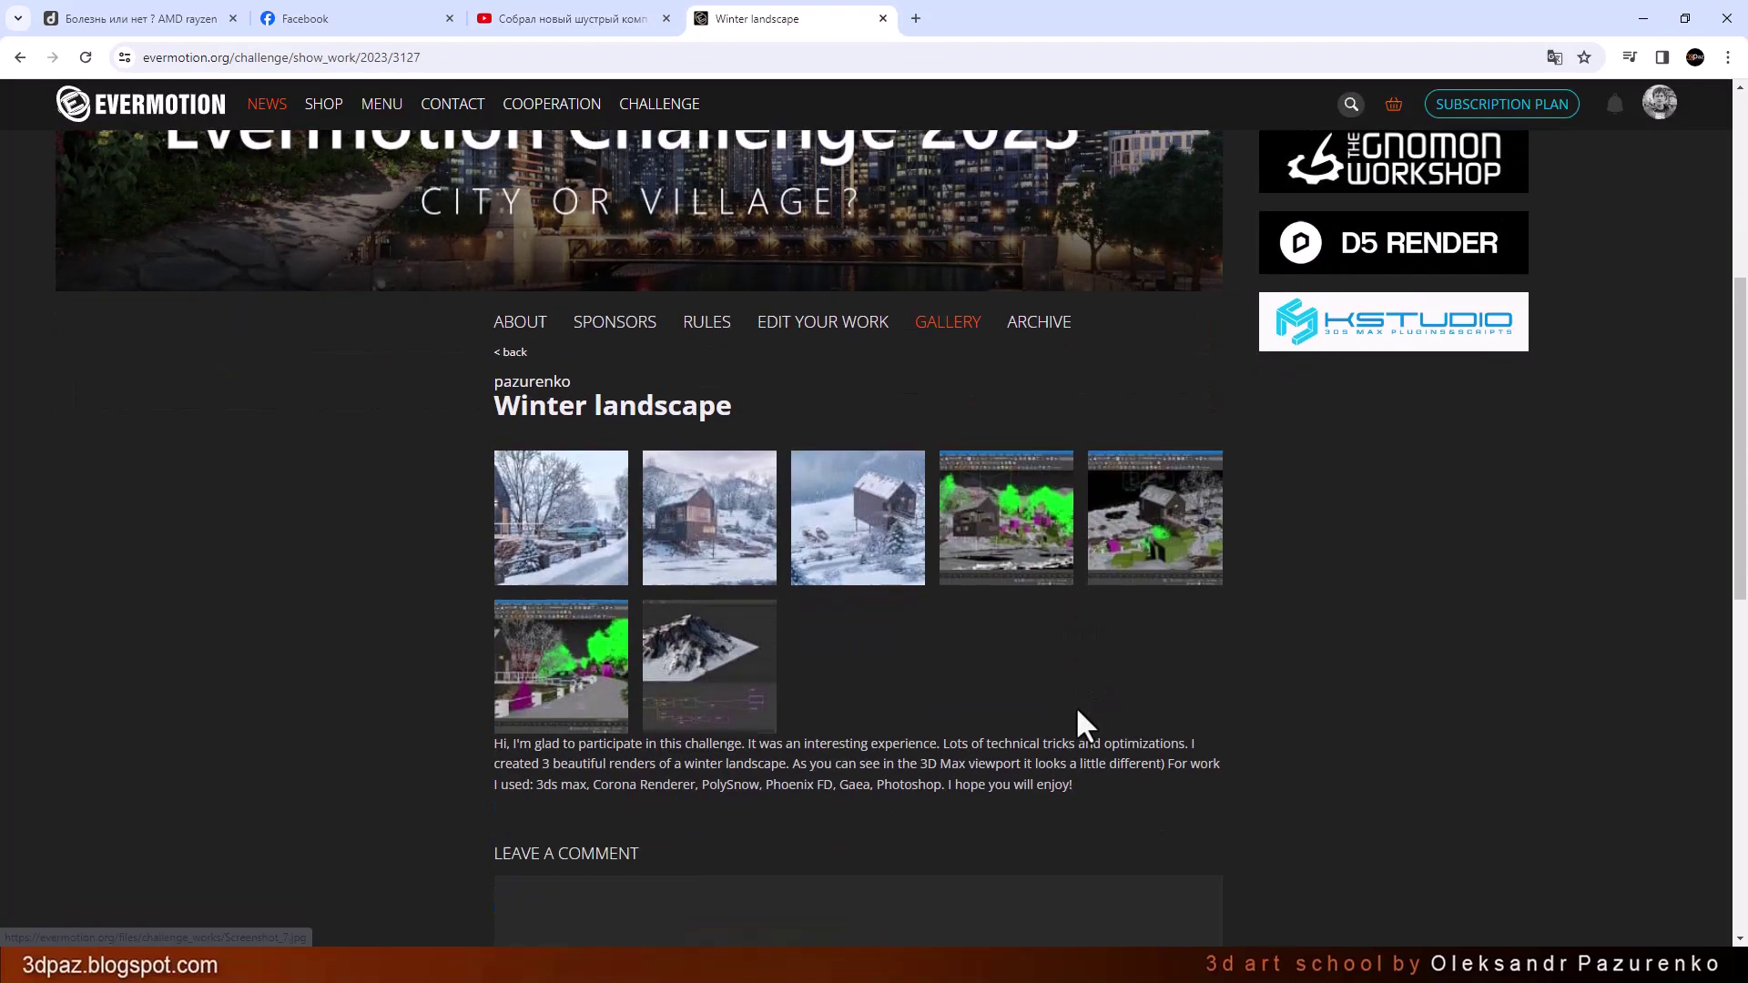
left_click(578, 469)
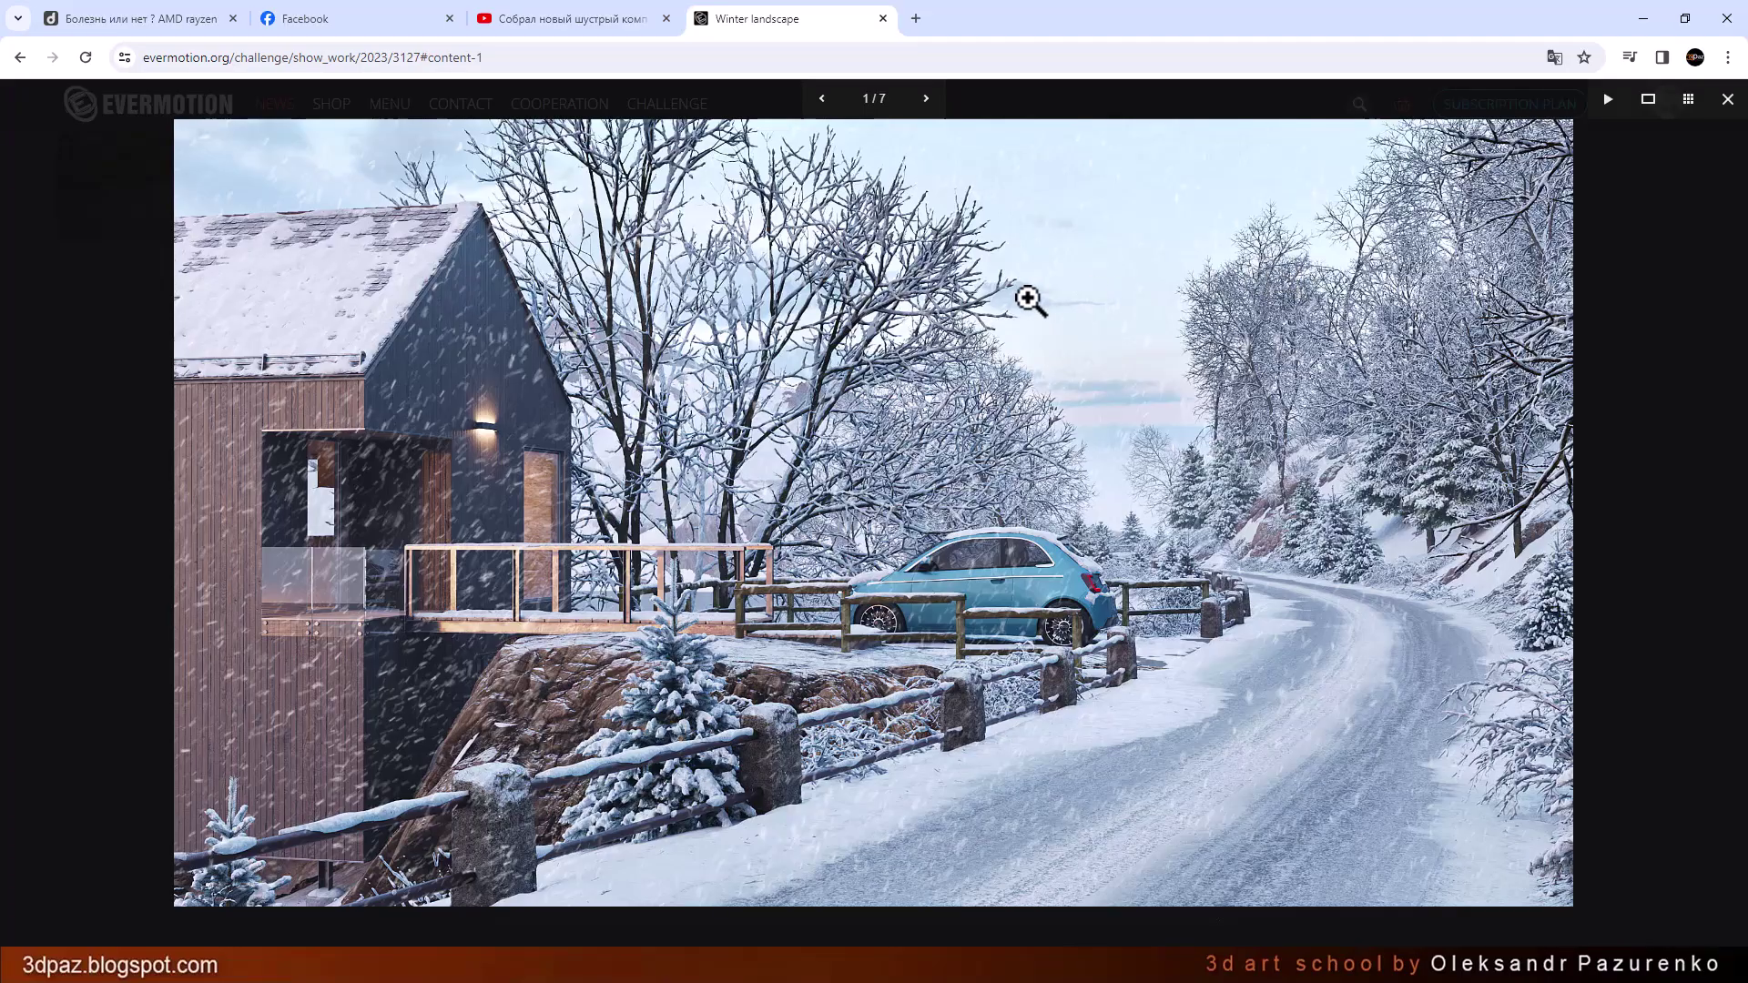
left_click(926, 100)
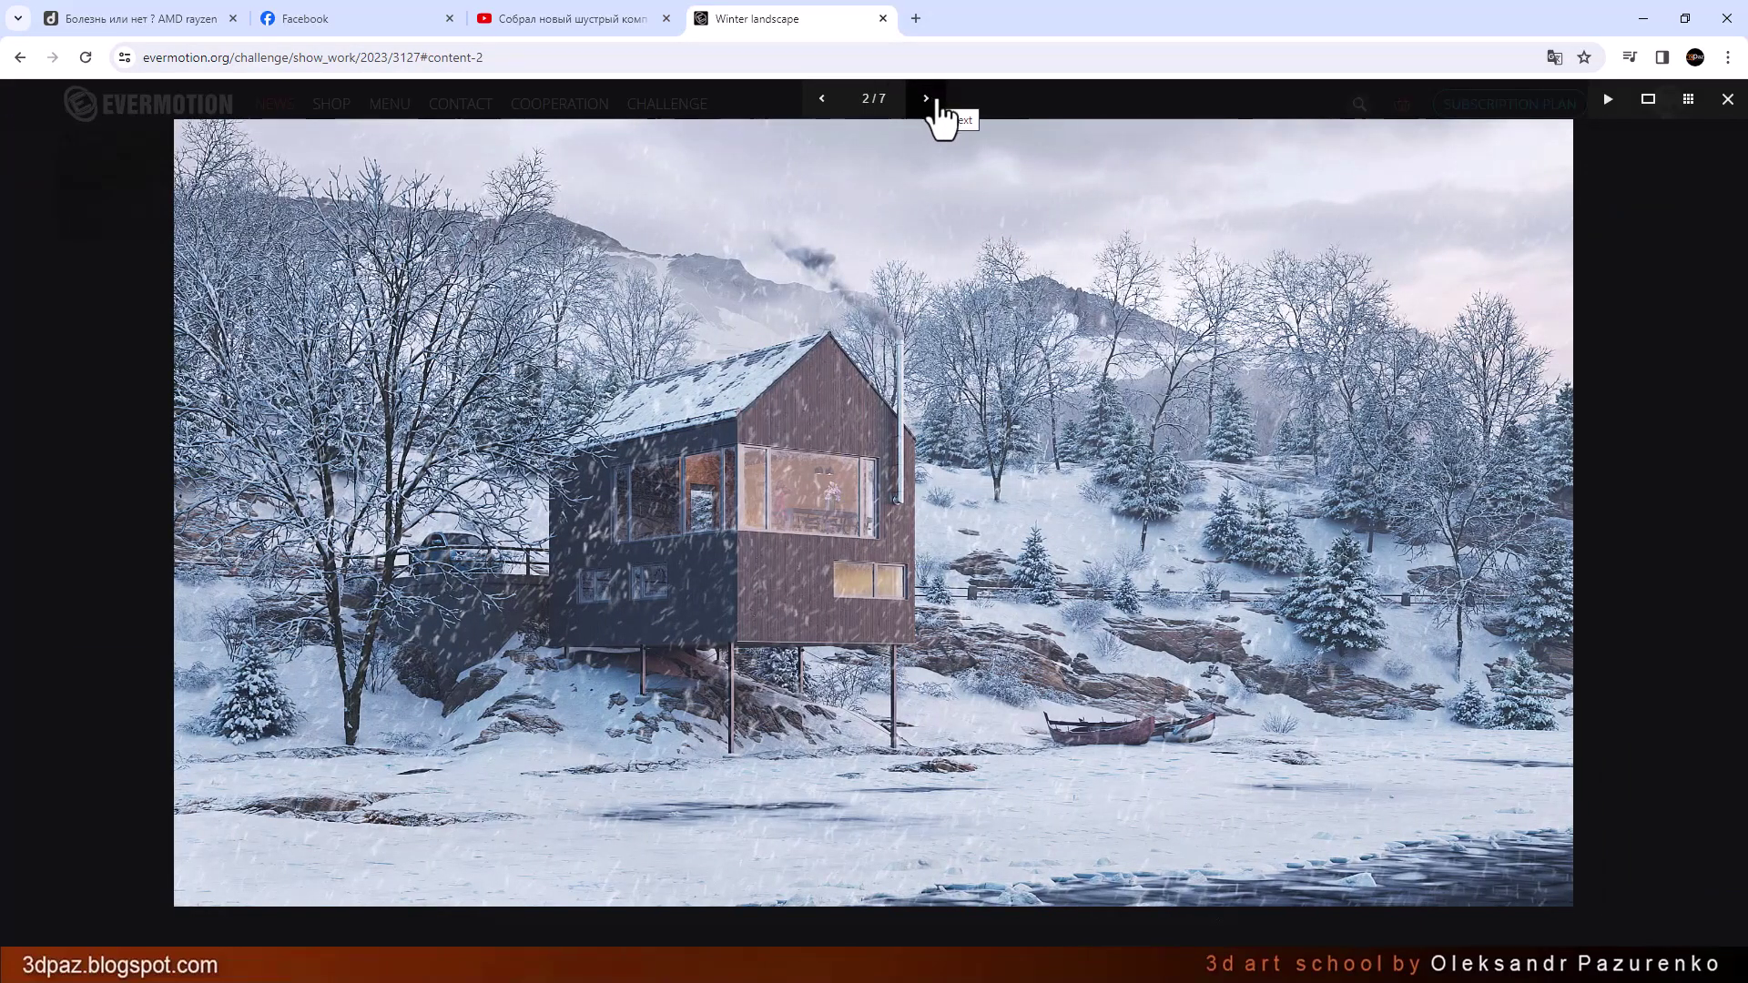
left_click(929, 104)
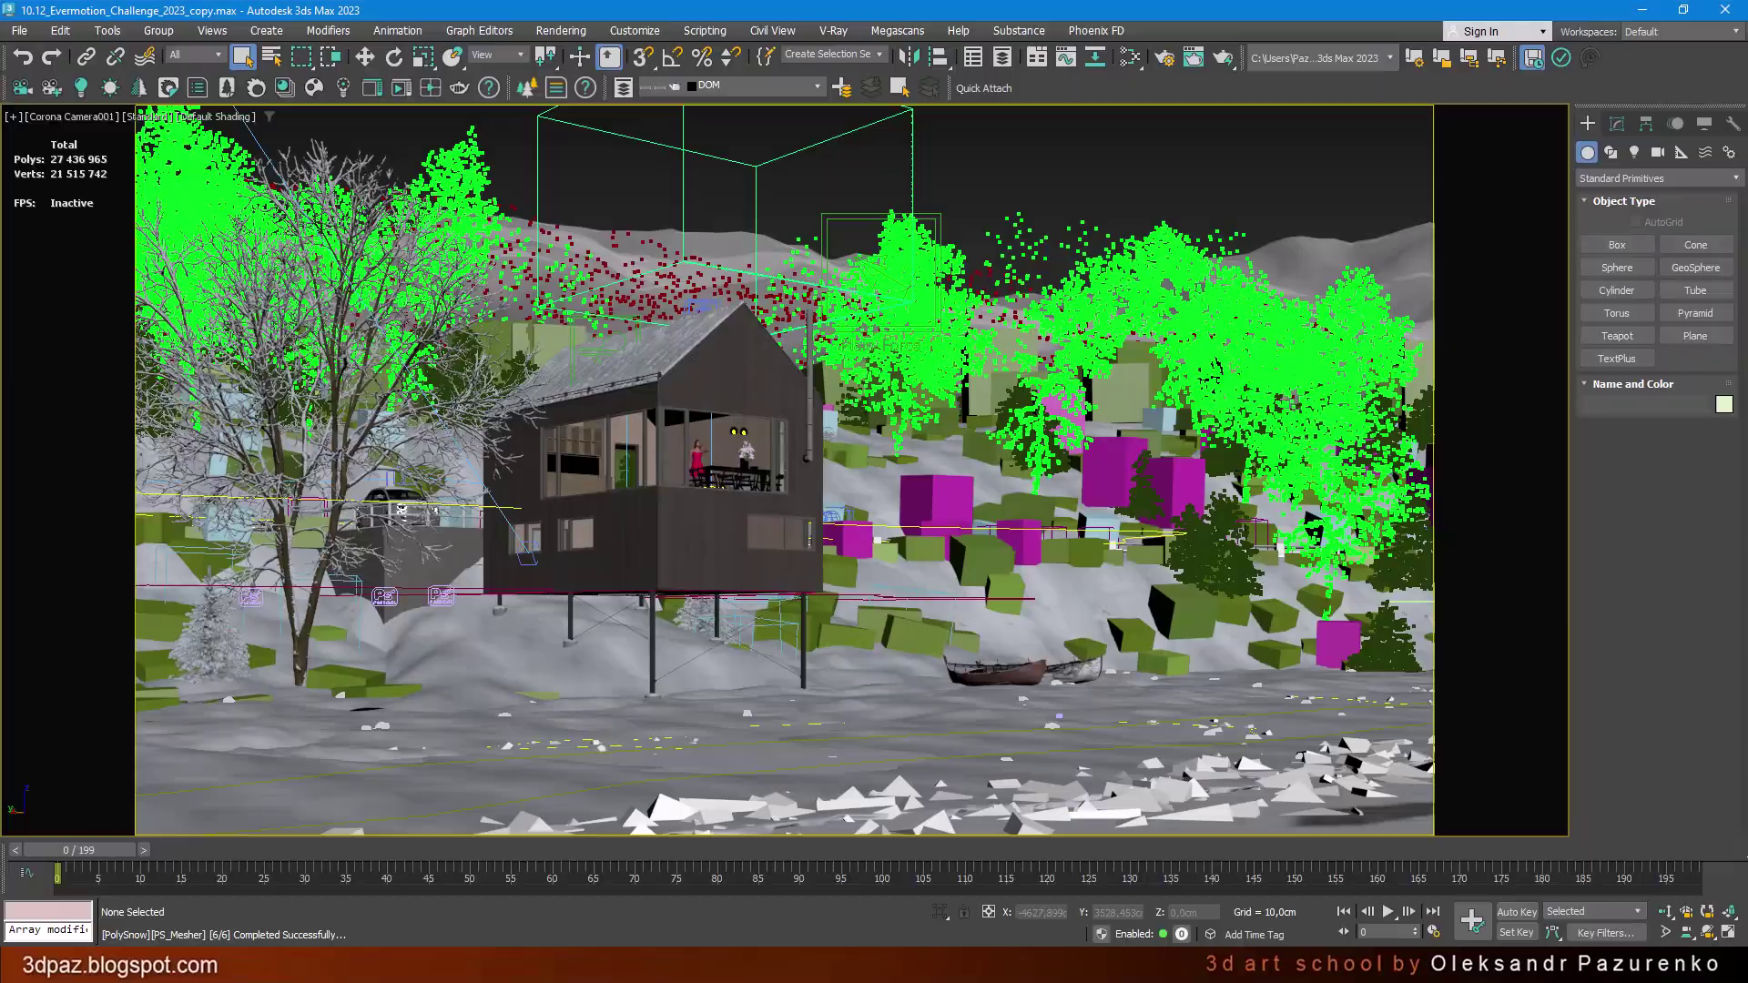
Toggle spline display on and then off again with Shift+S.
key("shift+s")
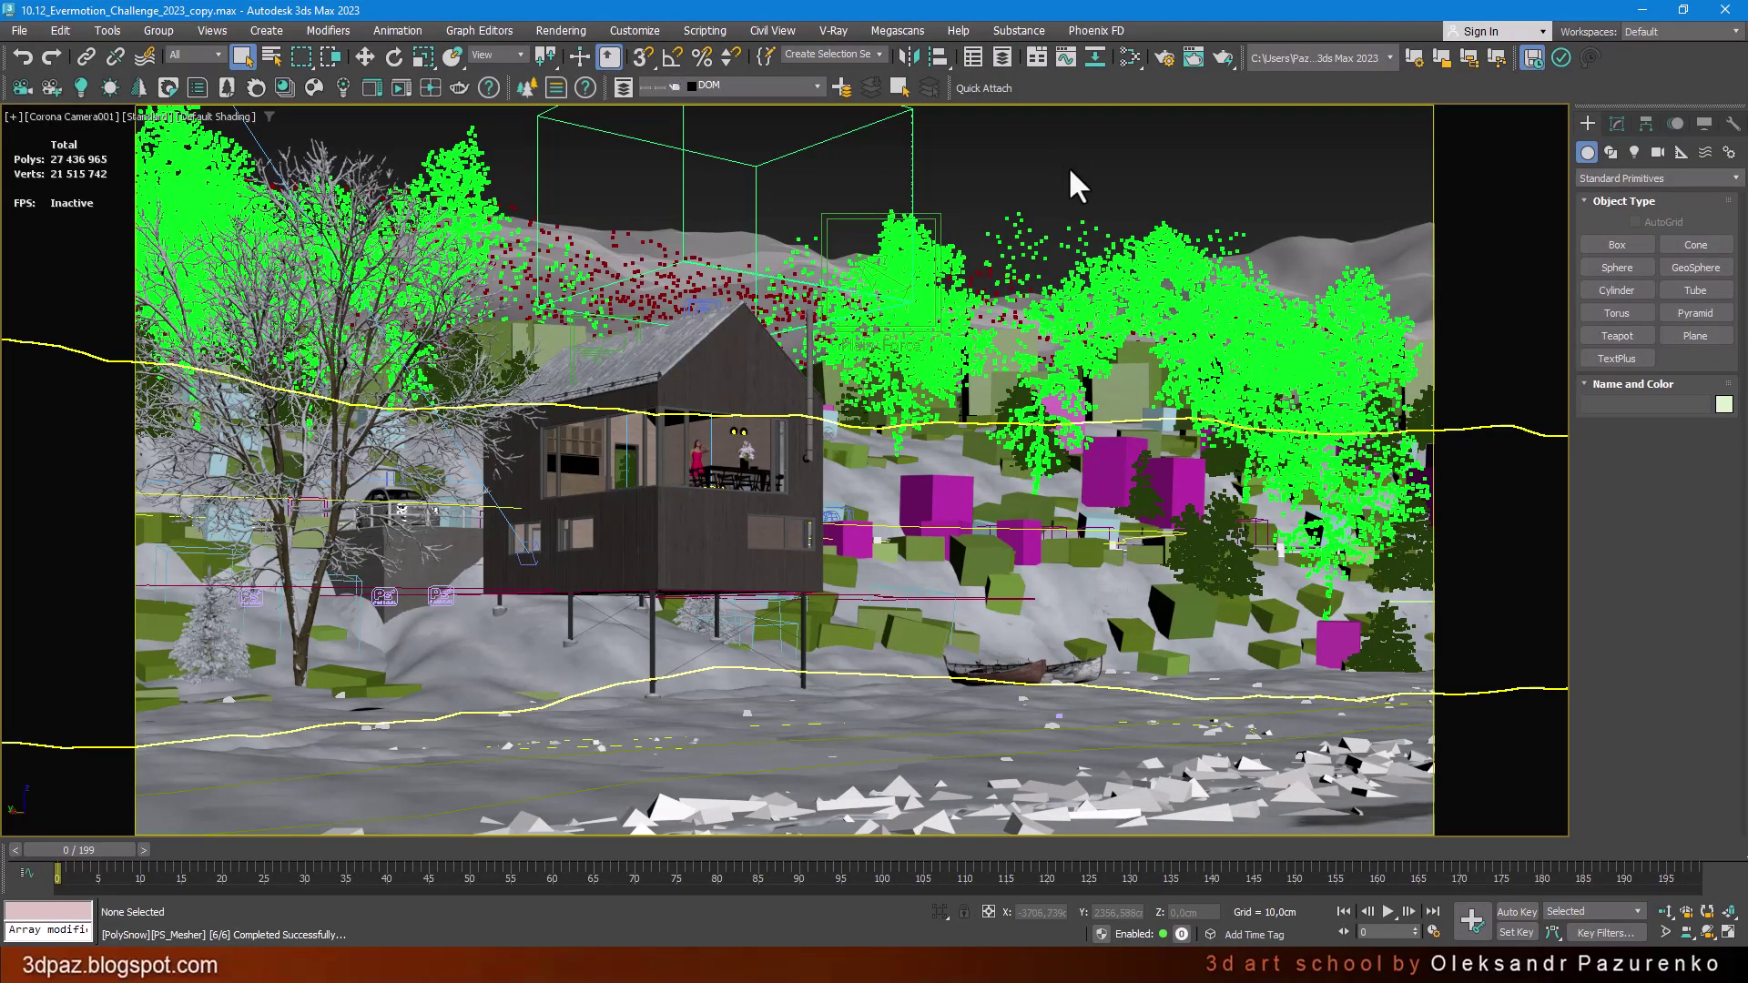
key("shift+s")
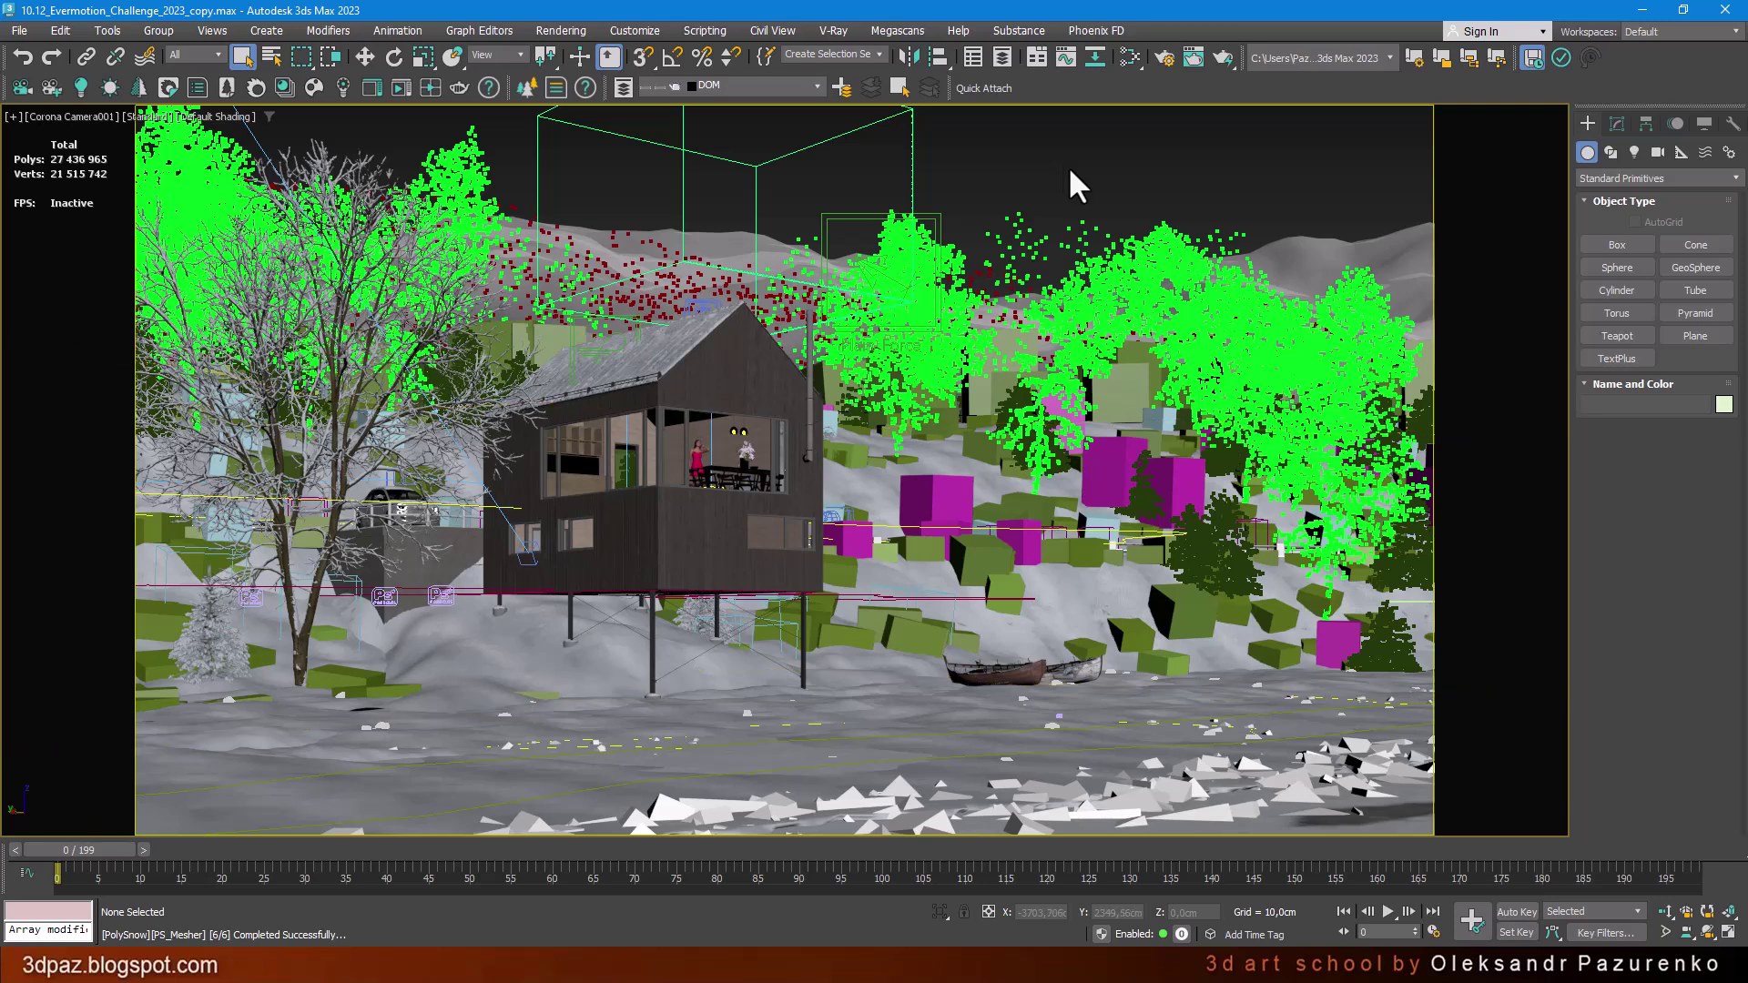
Switch to a free Perspective view, fit the whole scene, then pan and zoom in toward the house.
key("p")
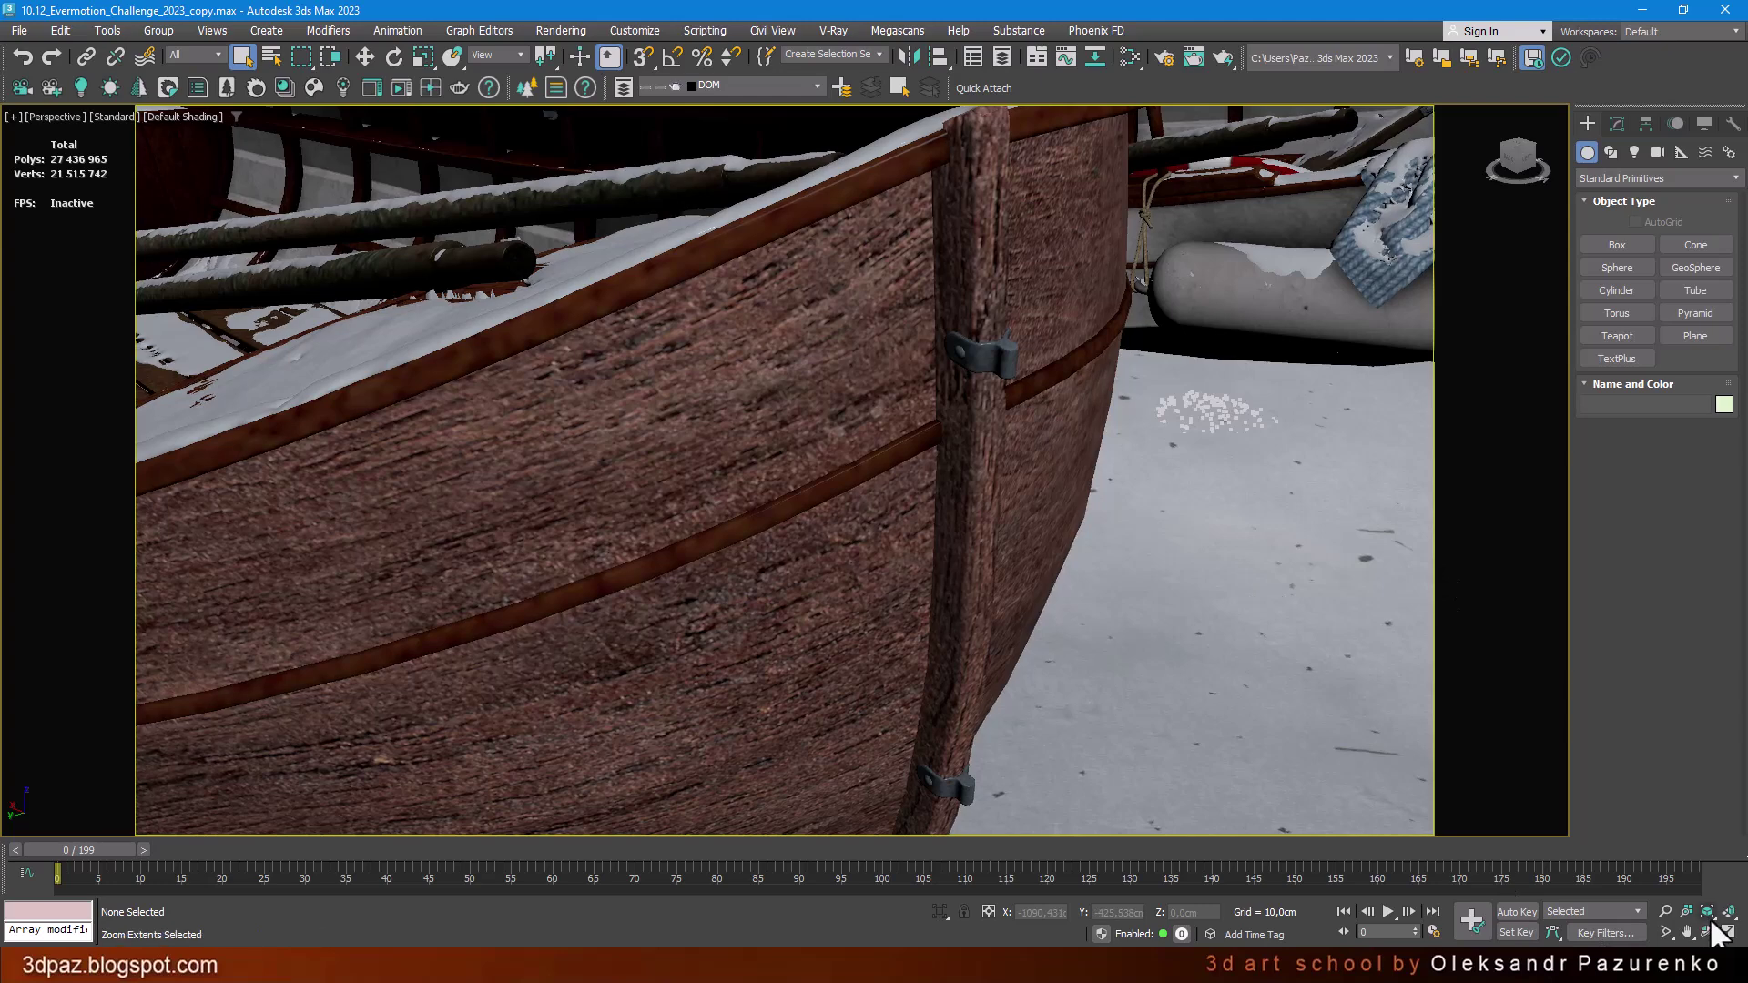
key("z")
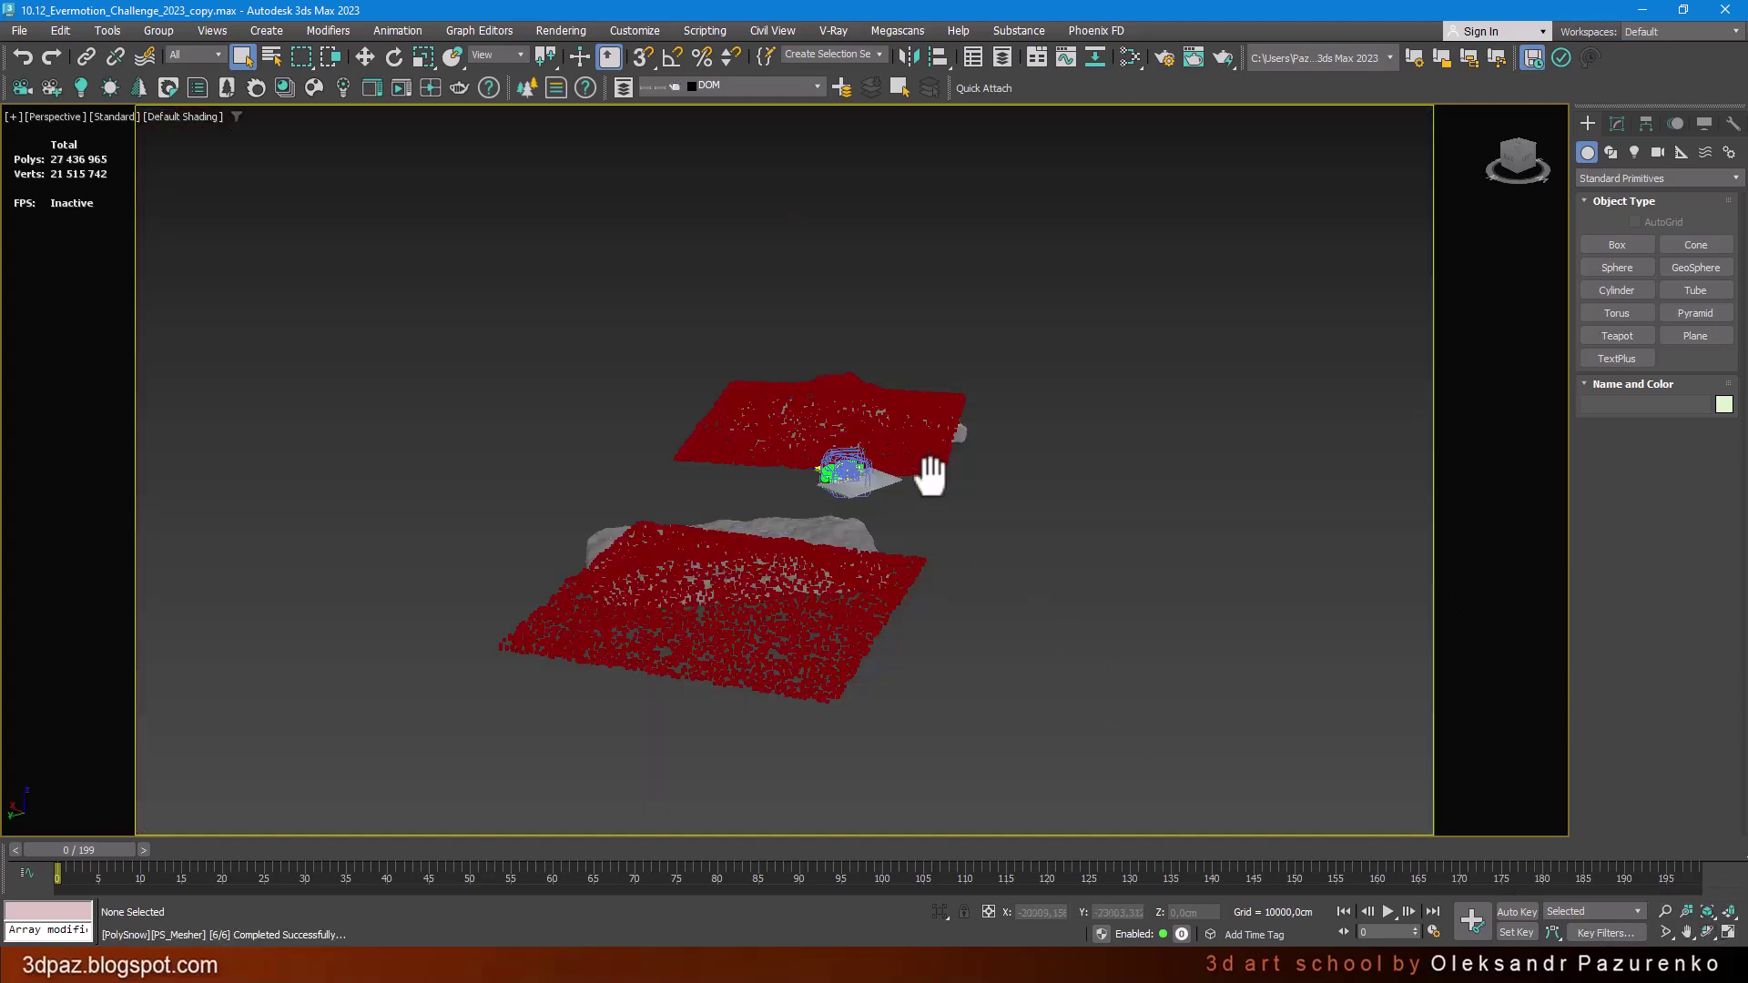
middle_click_drag(1106, 512, 1045, 519)
scroll(1020, 527, "up", 3)
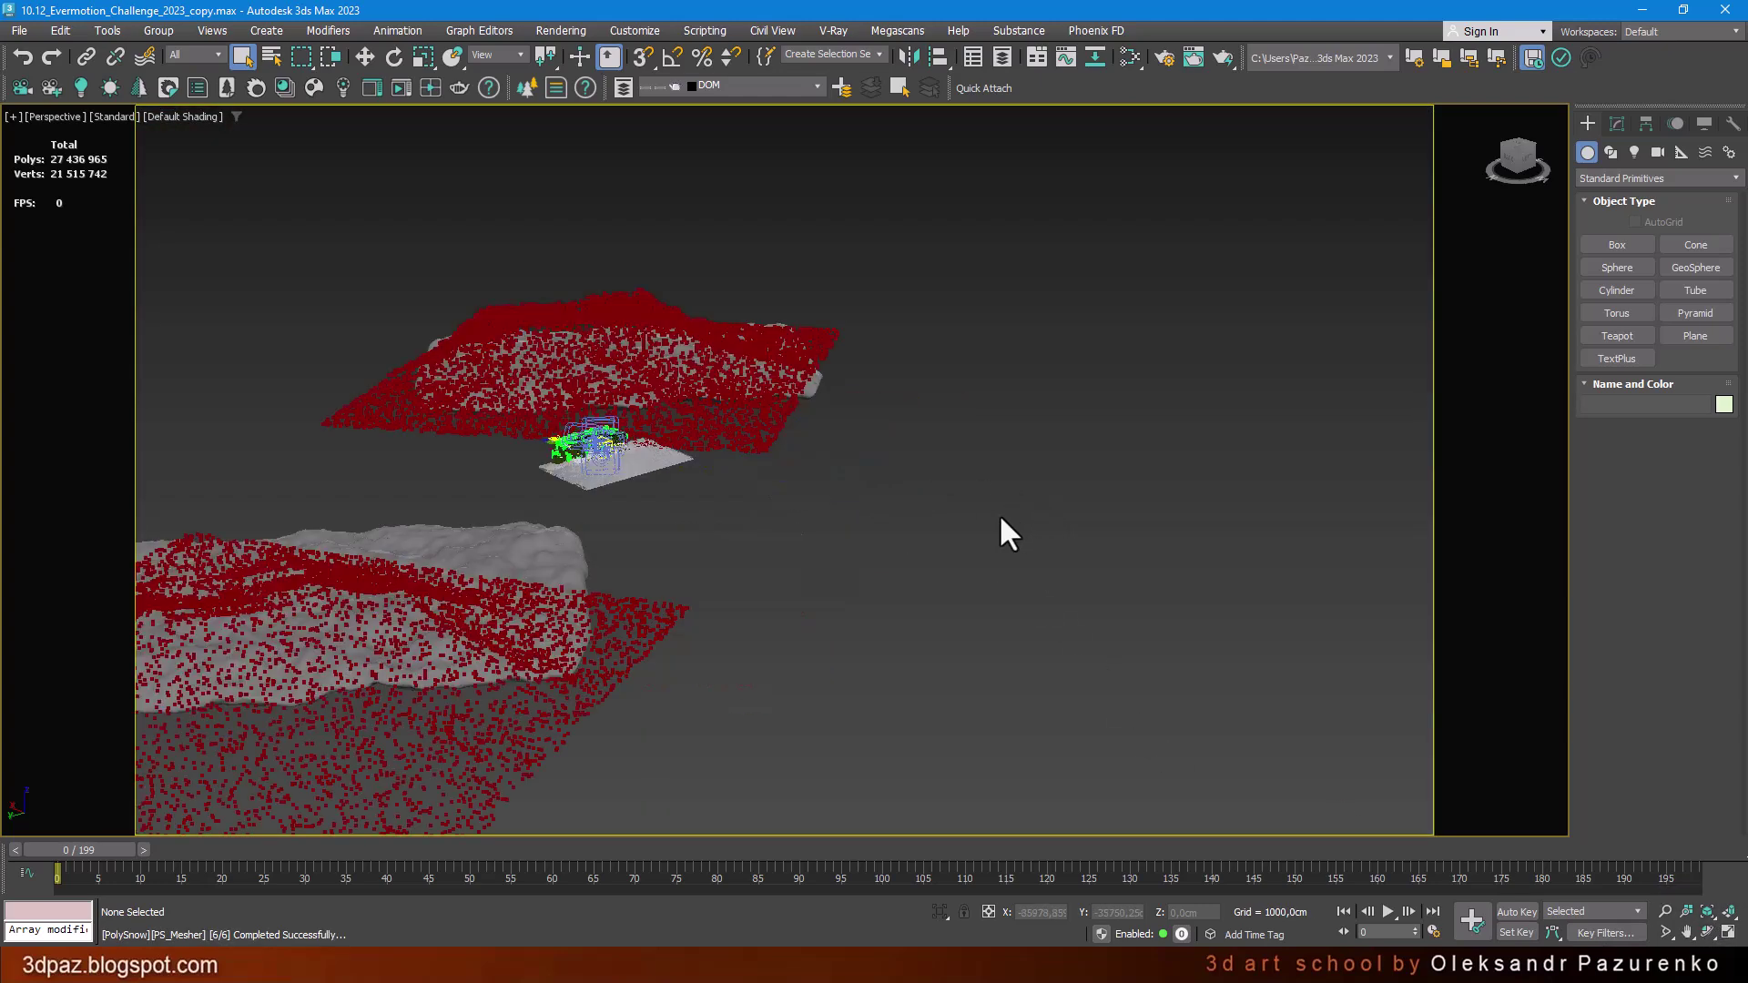
scroll(474, 422, "up", 2)
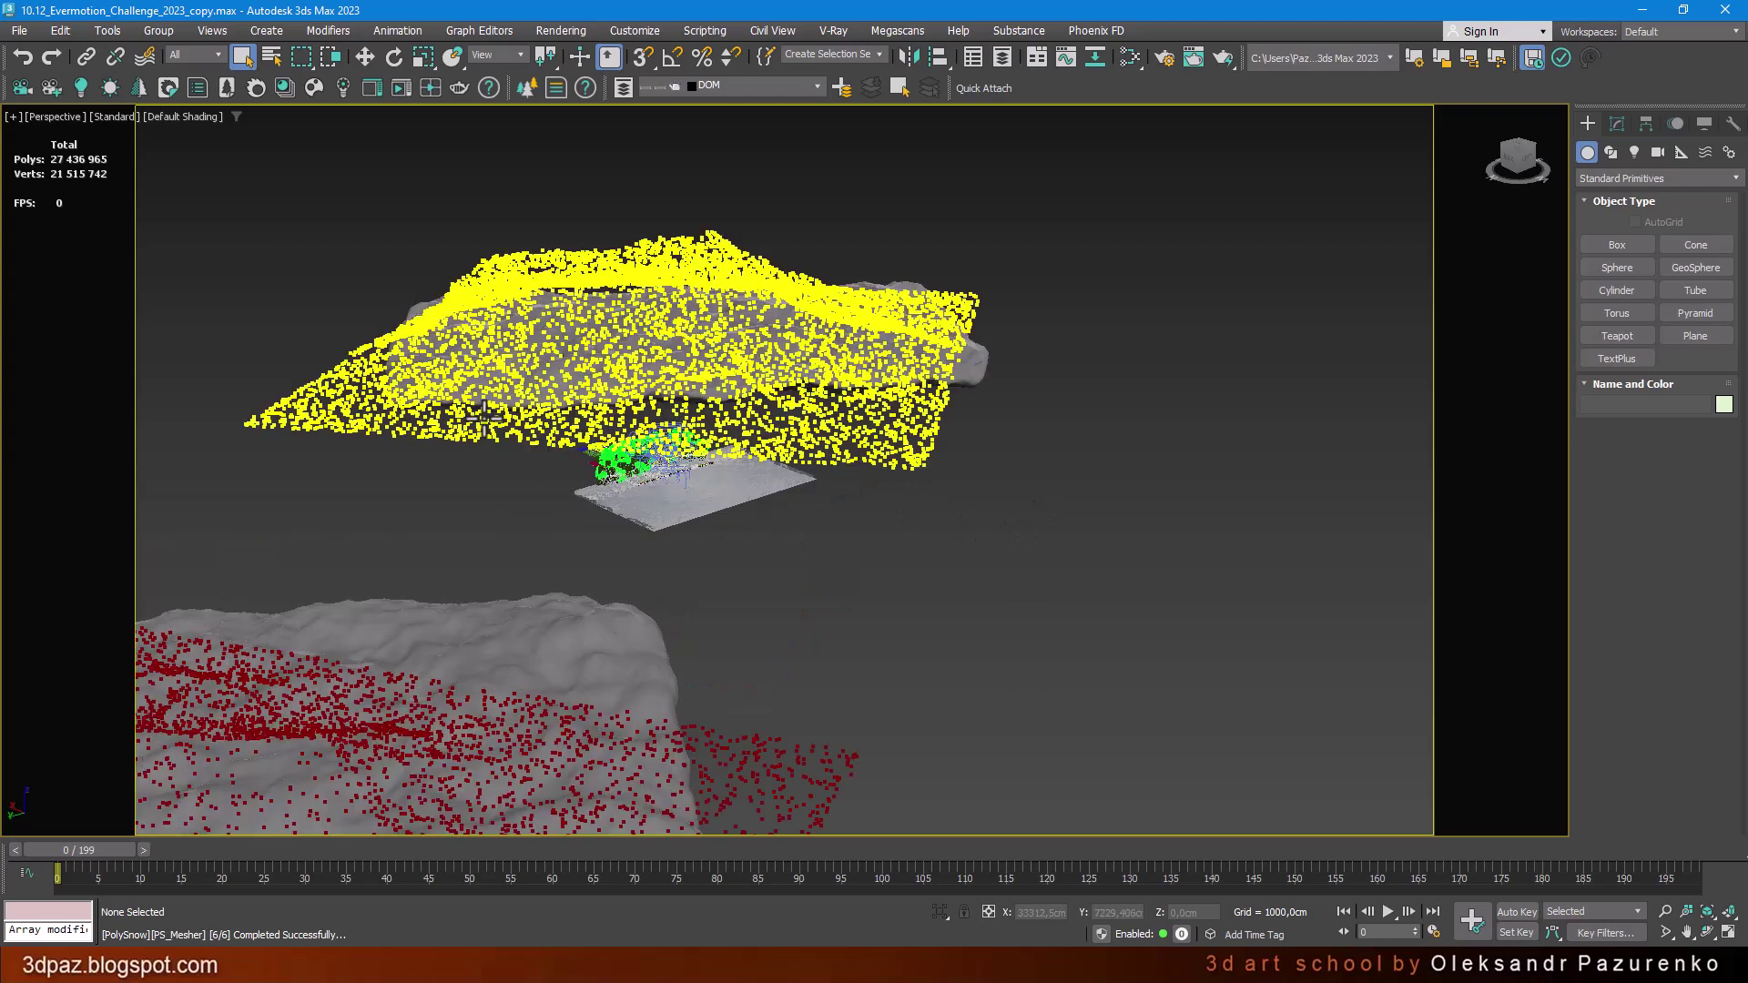
scroll(488, 419, "up", 2)
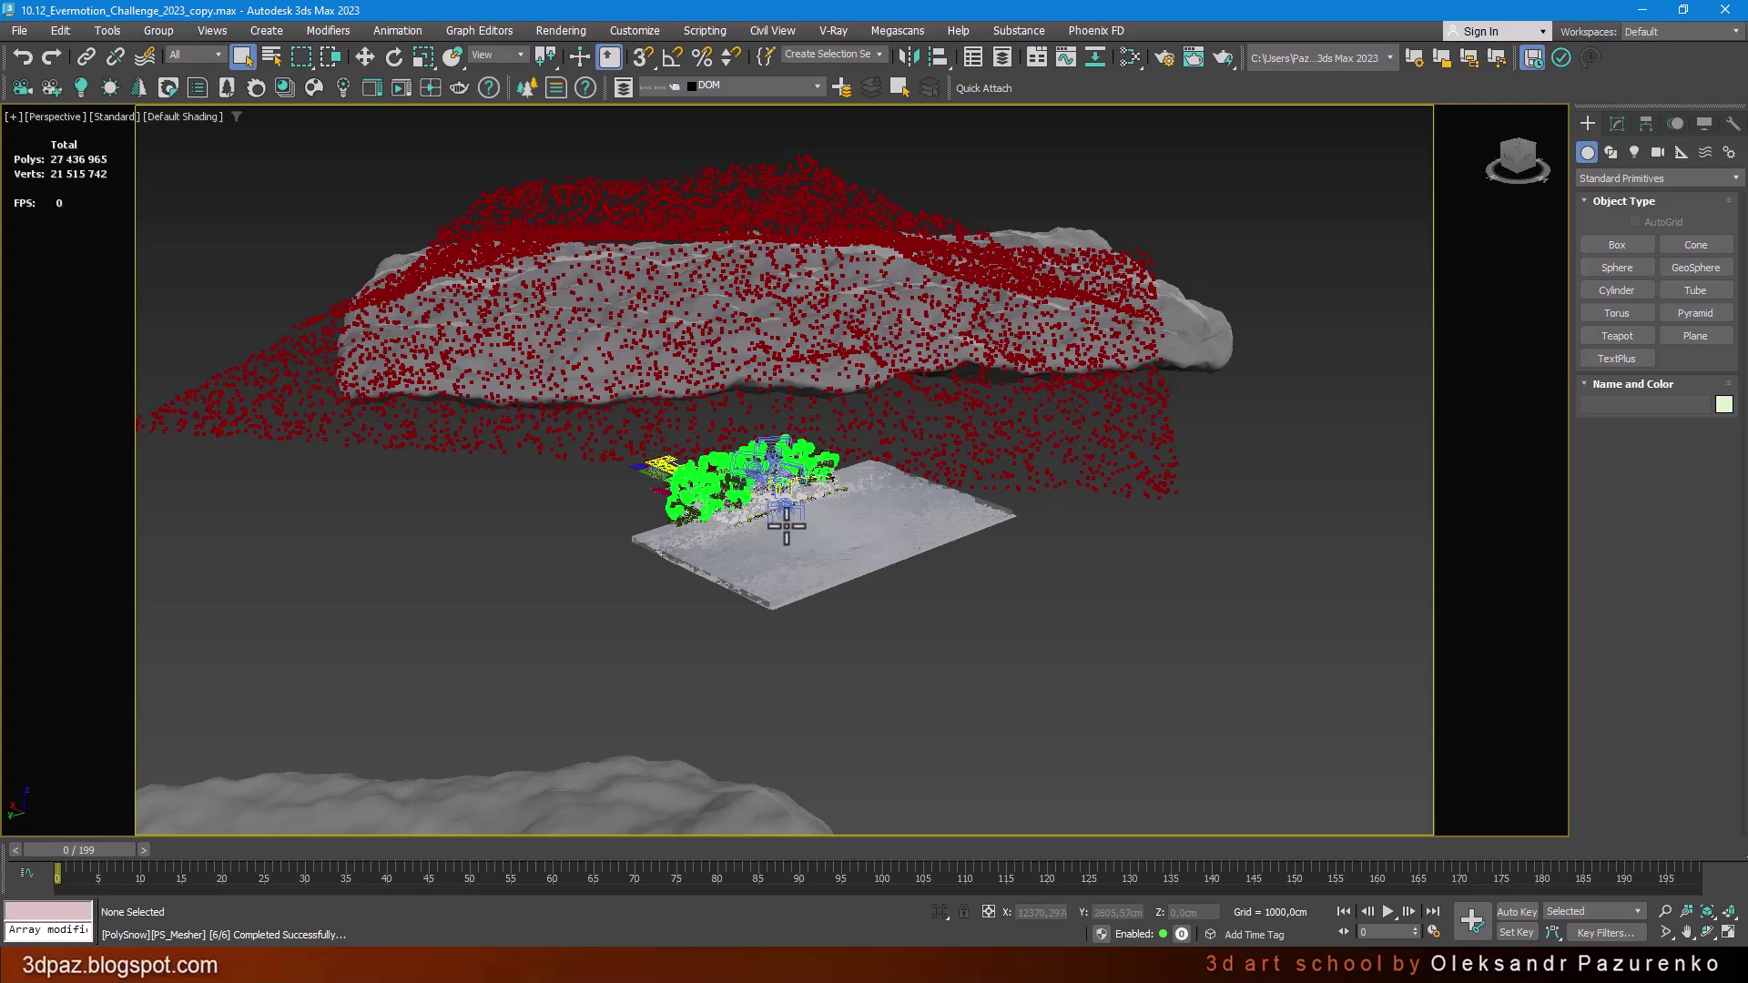
scroll(731, 487, "up", 2)
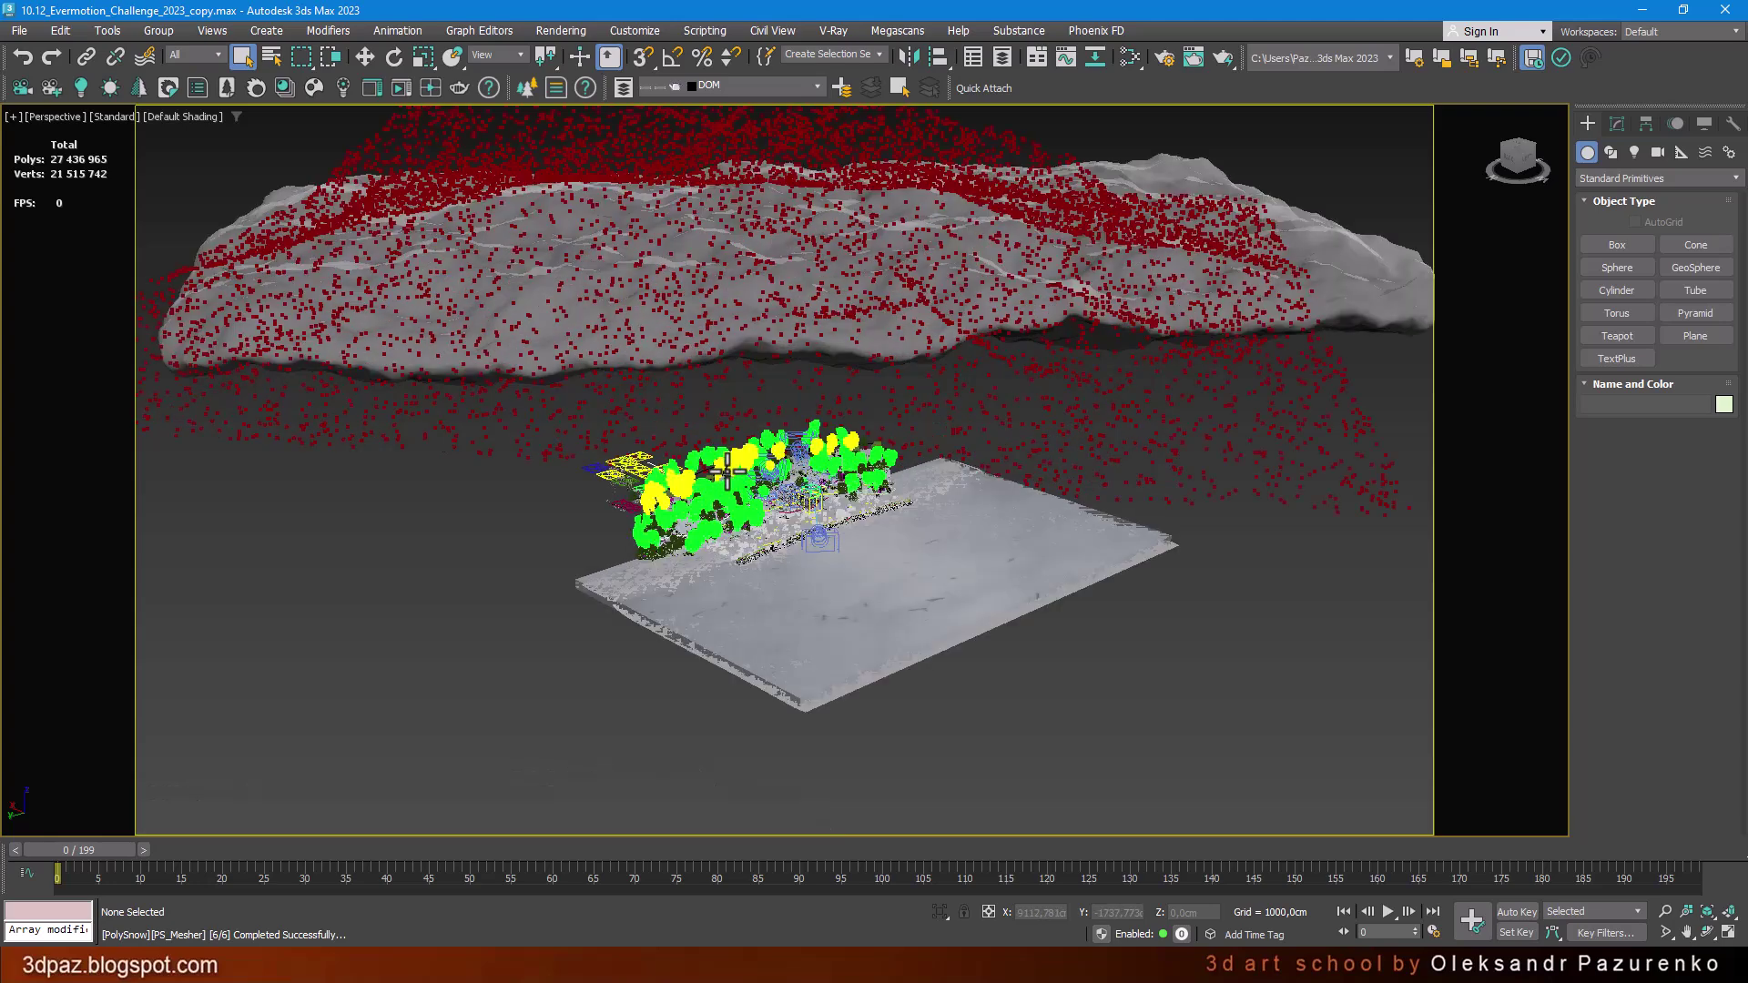
scroll(728, 474, "up", 3)
scroll(783, 494, "up", 2)
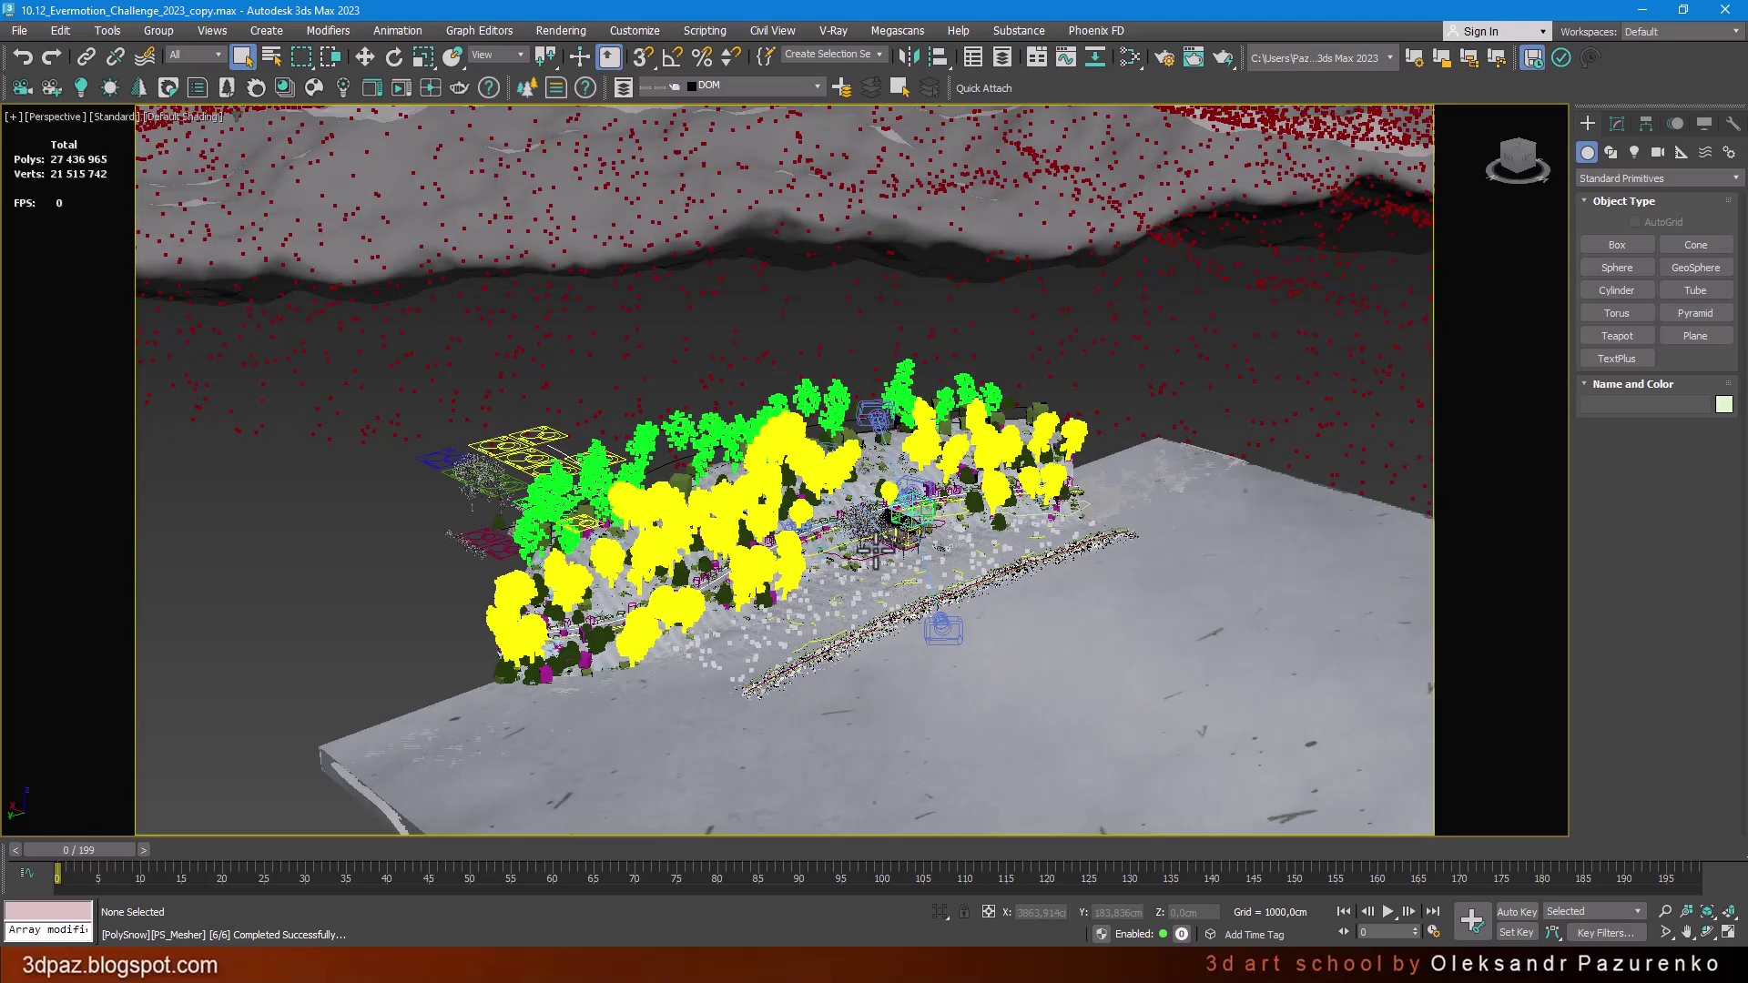
scroll(879, 551, "up", 2)
Select 254_011_Building_Elevation, frame it, and orbit to a high view looking down on it.
left_click(967, 572)
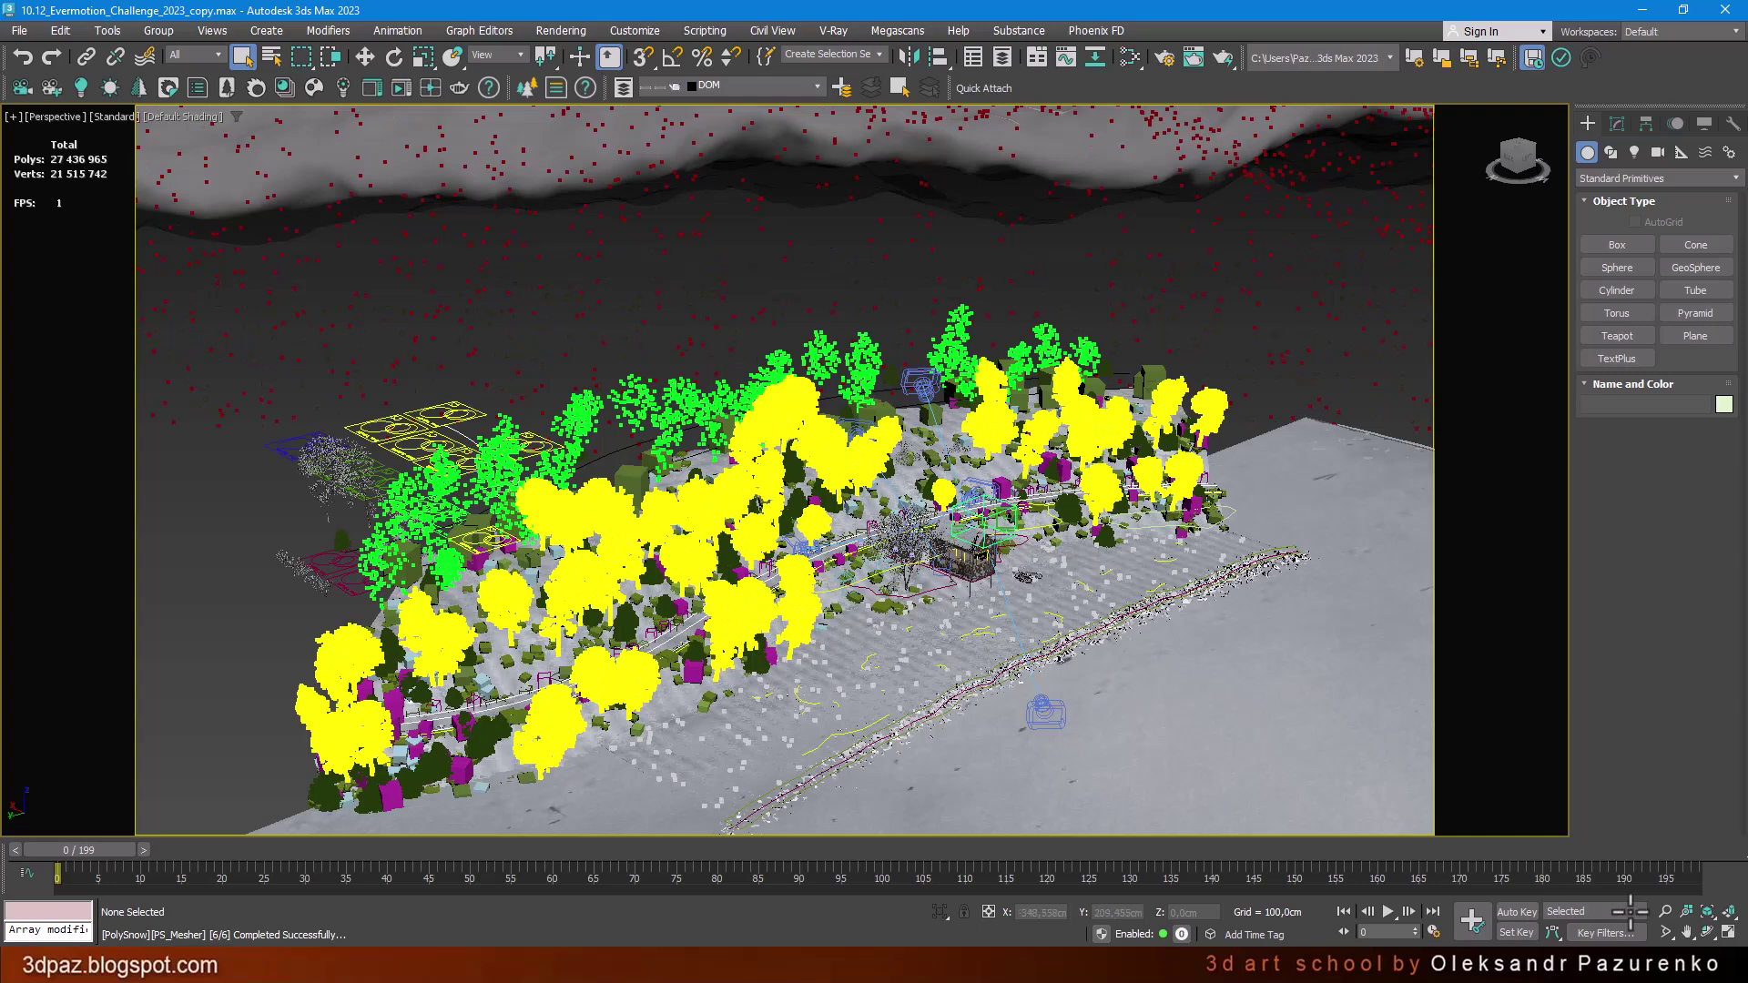
key("z")
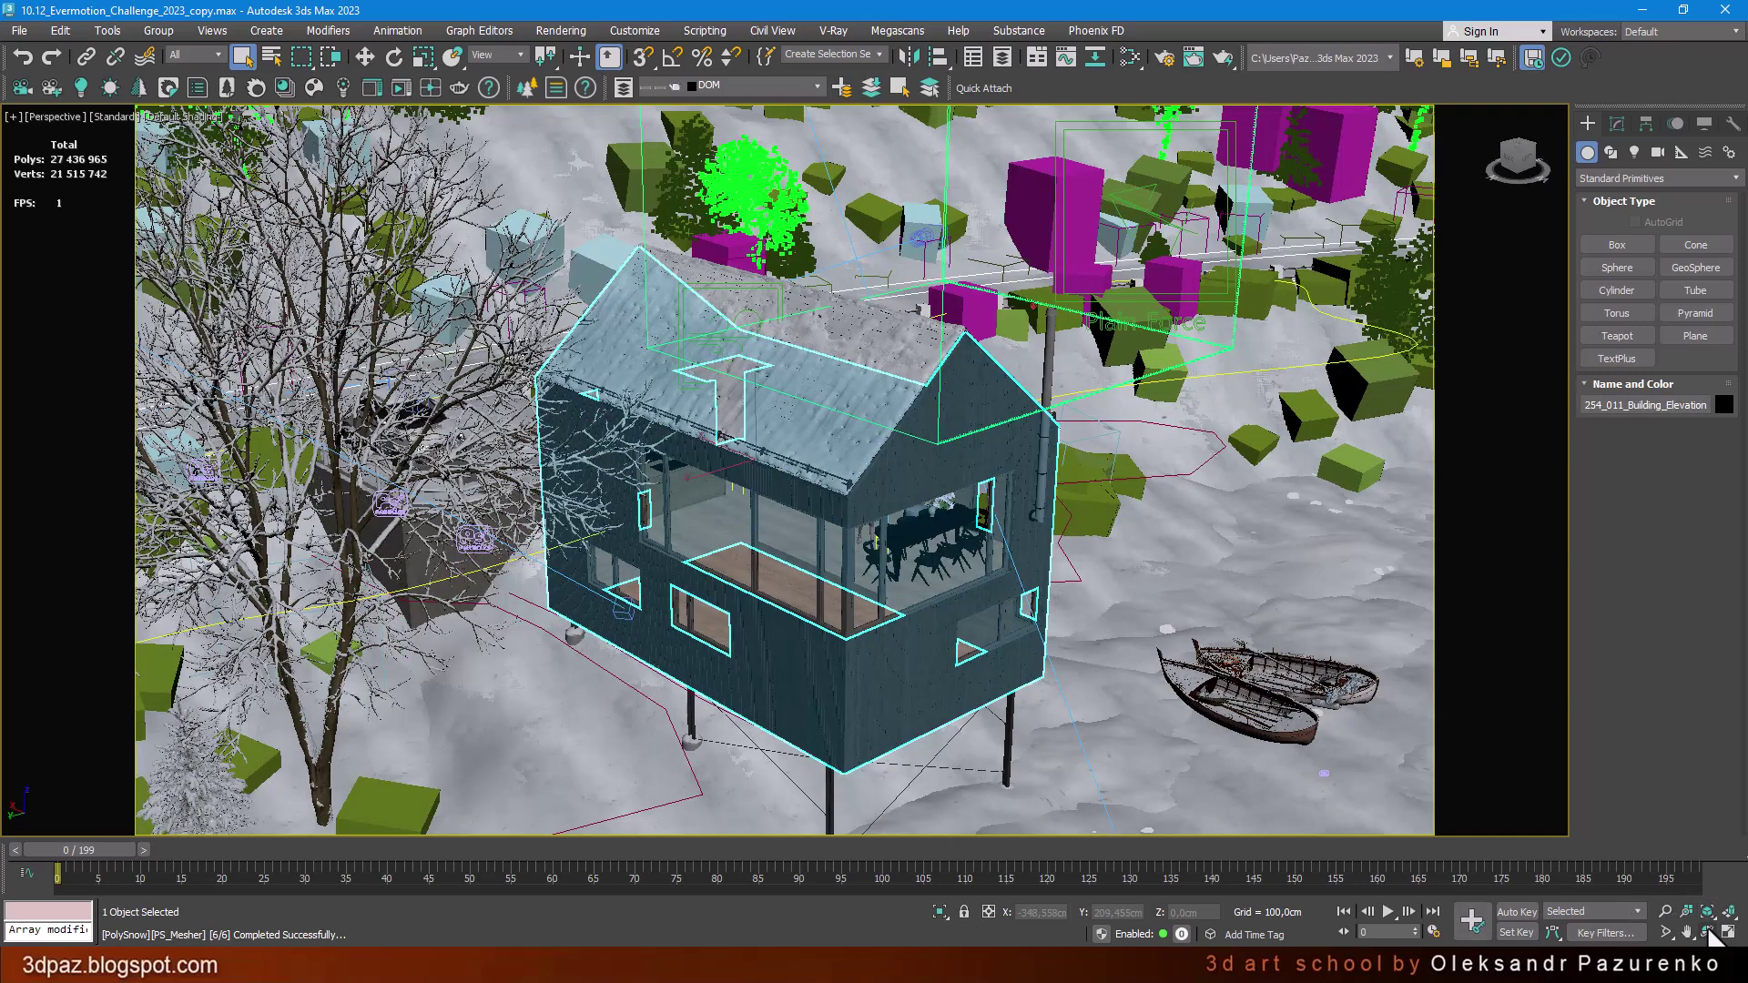
left_click(1707, 932)
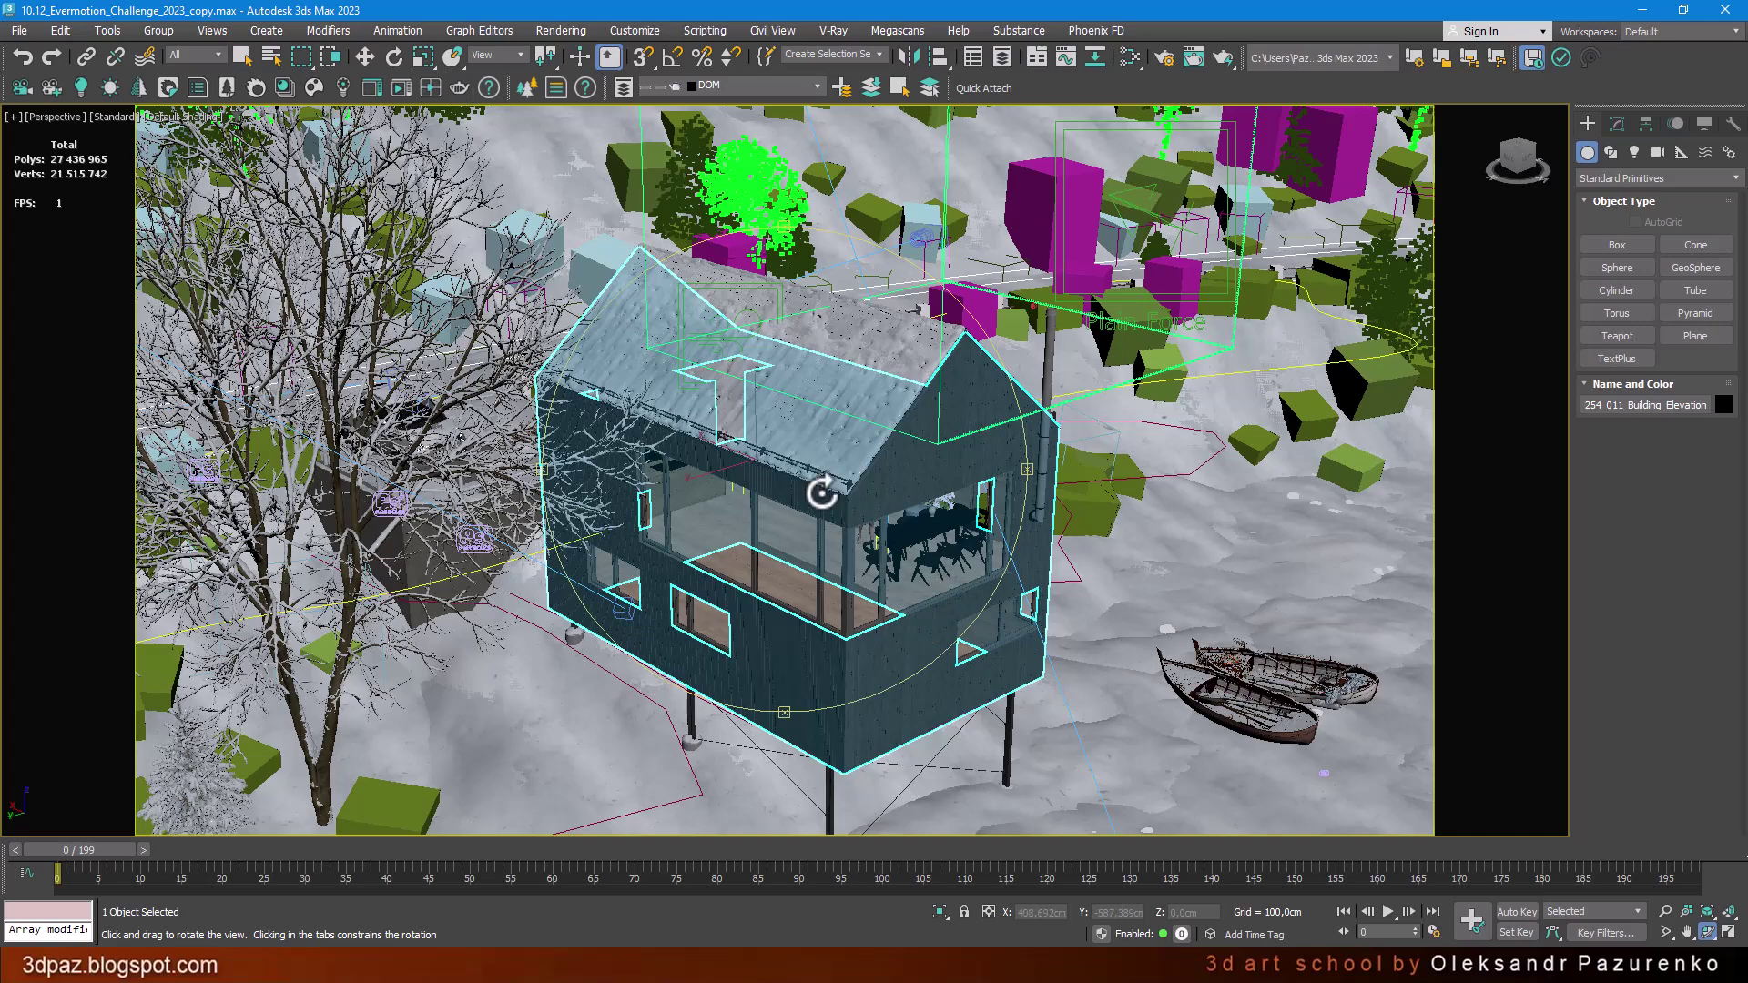
scroll(822, 489, "down", 3)
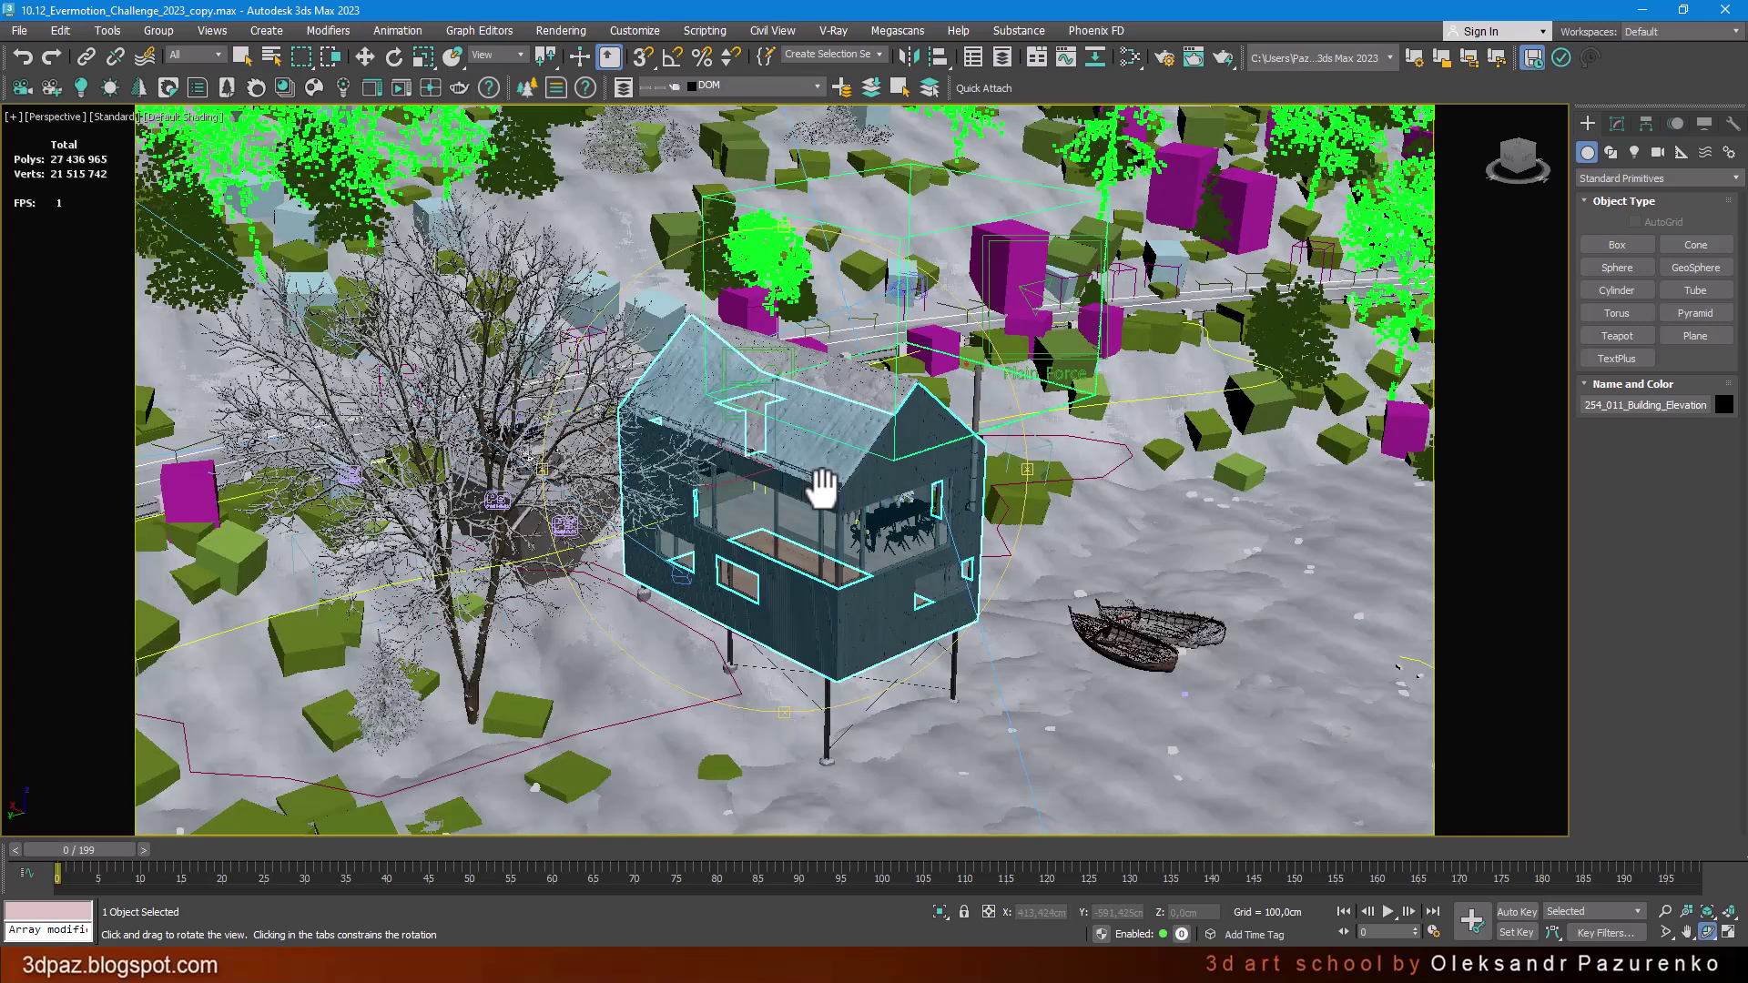
mouse_move(820, 492)
left_mouse_down()
mouse_move(810, 537)
mouse_move(875, 552)
mouse_move(992, 532)
mouse_move(785, 565)
mouse_move(114, 255)
left_mouse_up()
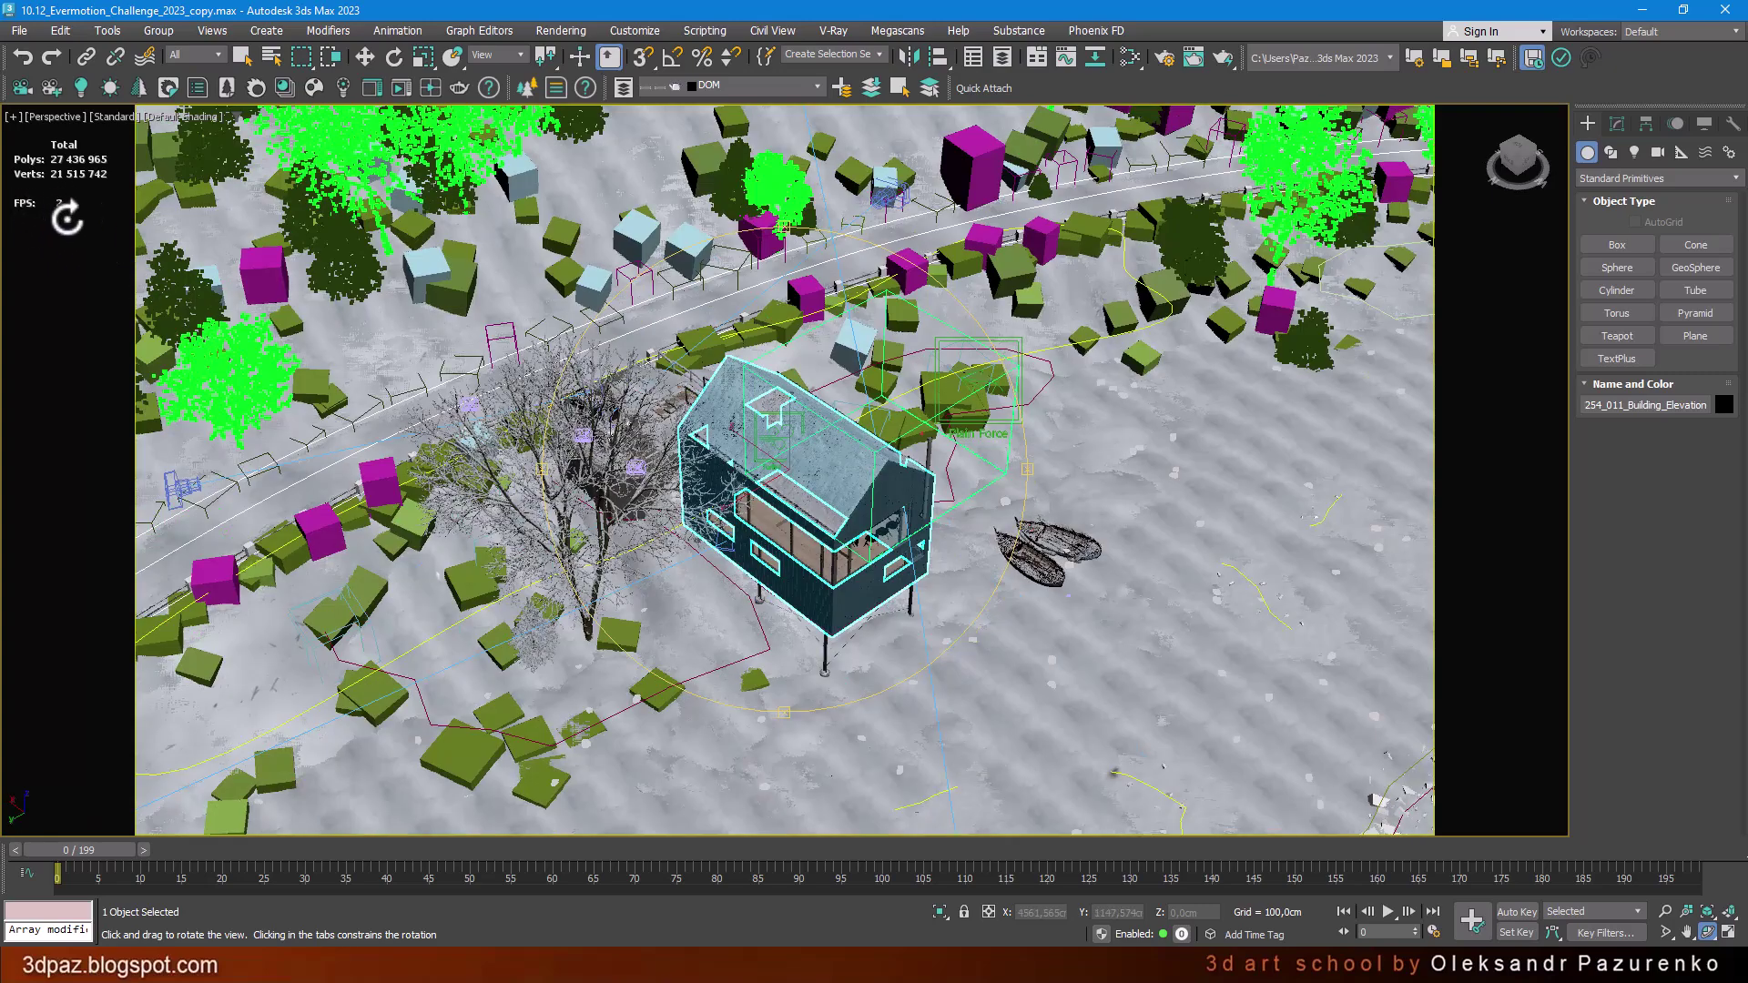
mouse_move(742, 512)
left_mouse_down()
mouse_move(687, 506)
mouse_move(834, 525)
left_mouse_up()
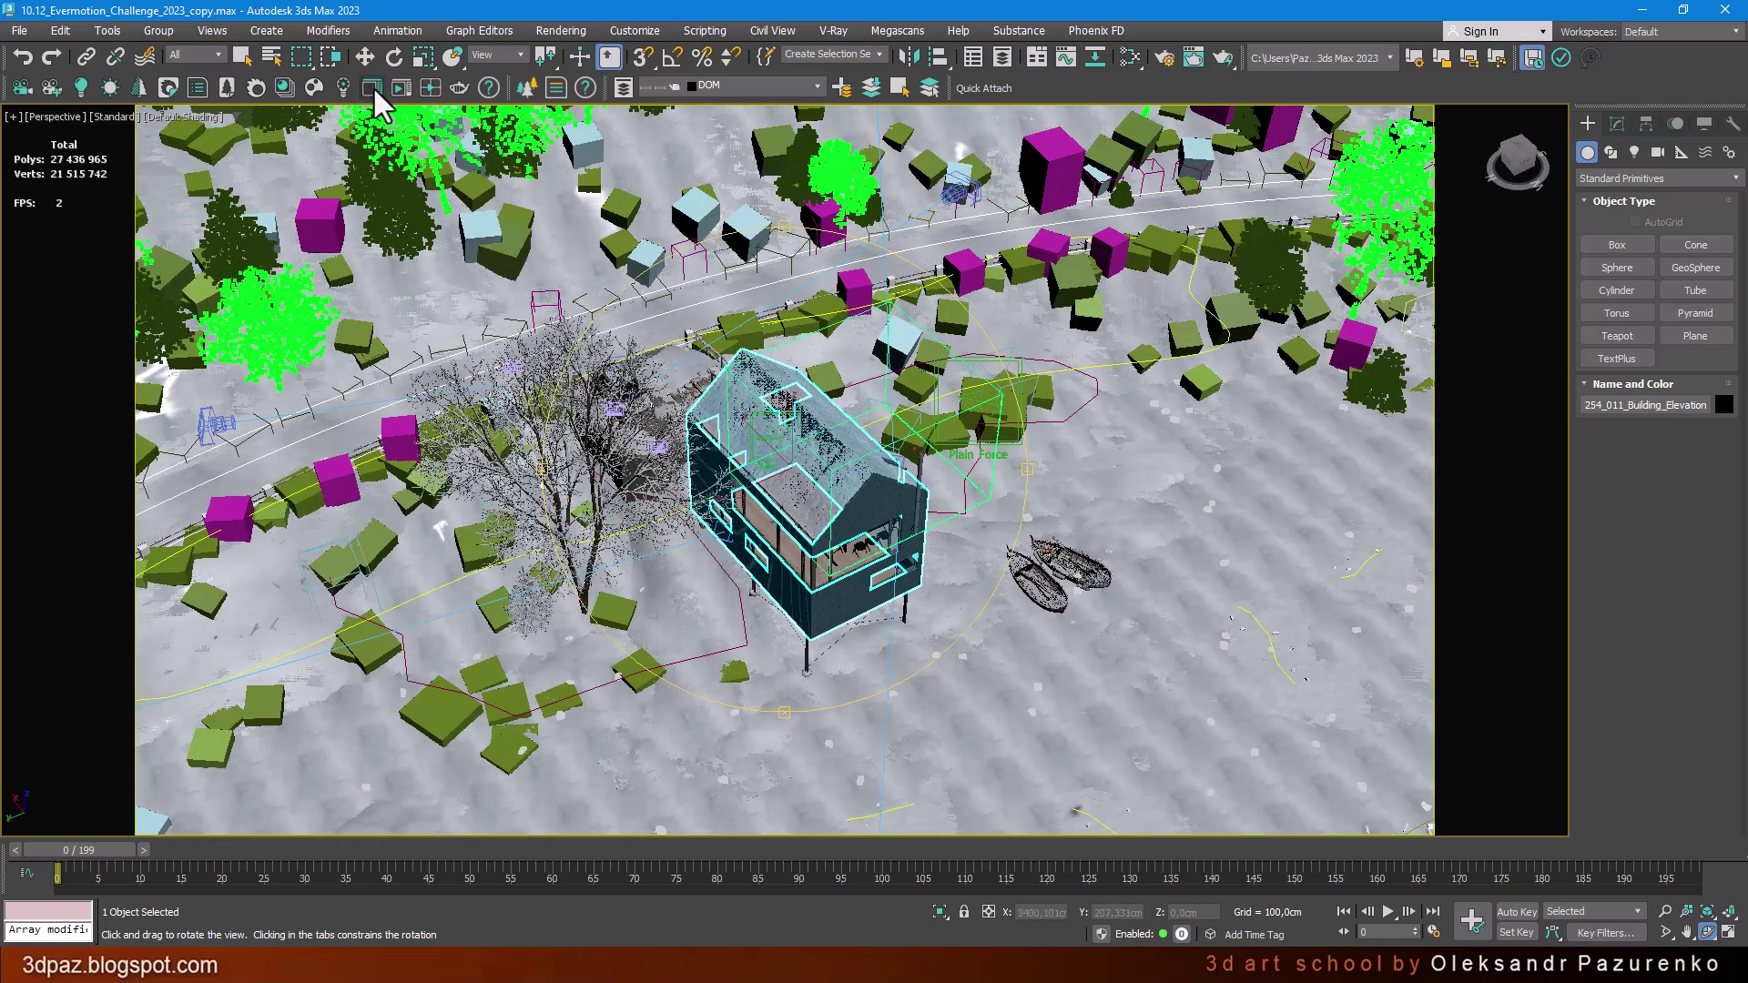
Zoom and pan toward the car and stairs, then select the Chaos Scatter001 object.
left_click(242, 56)
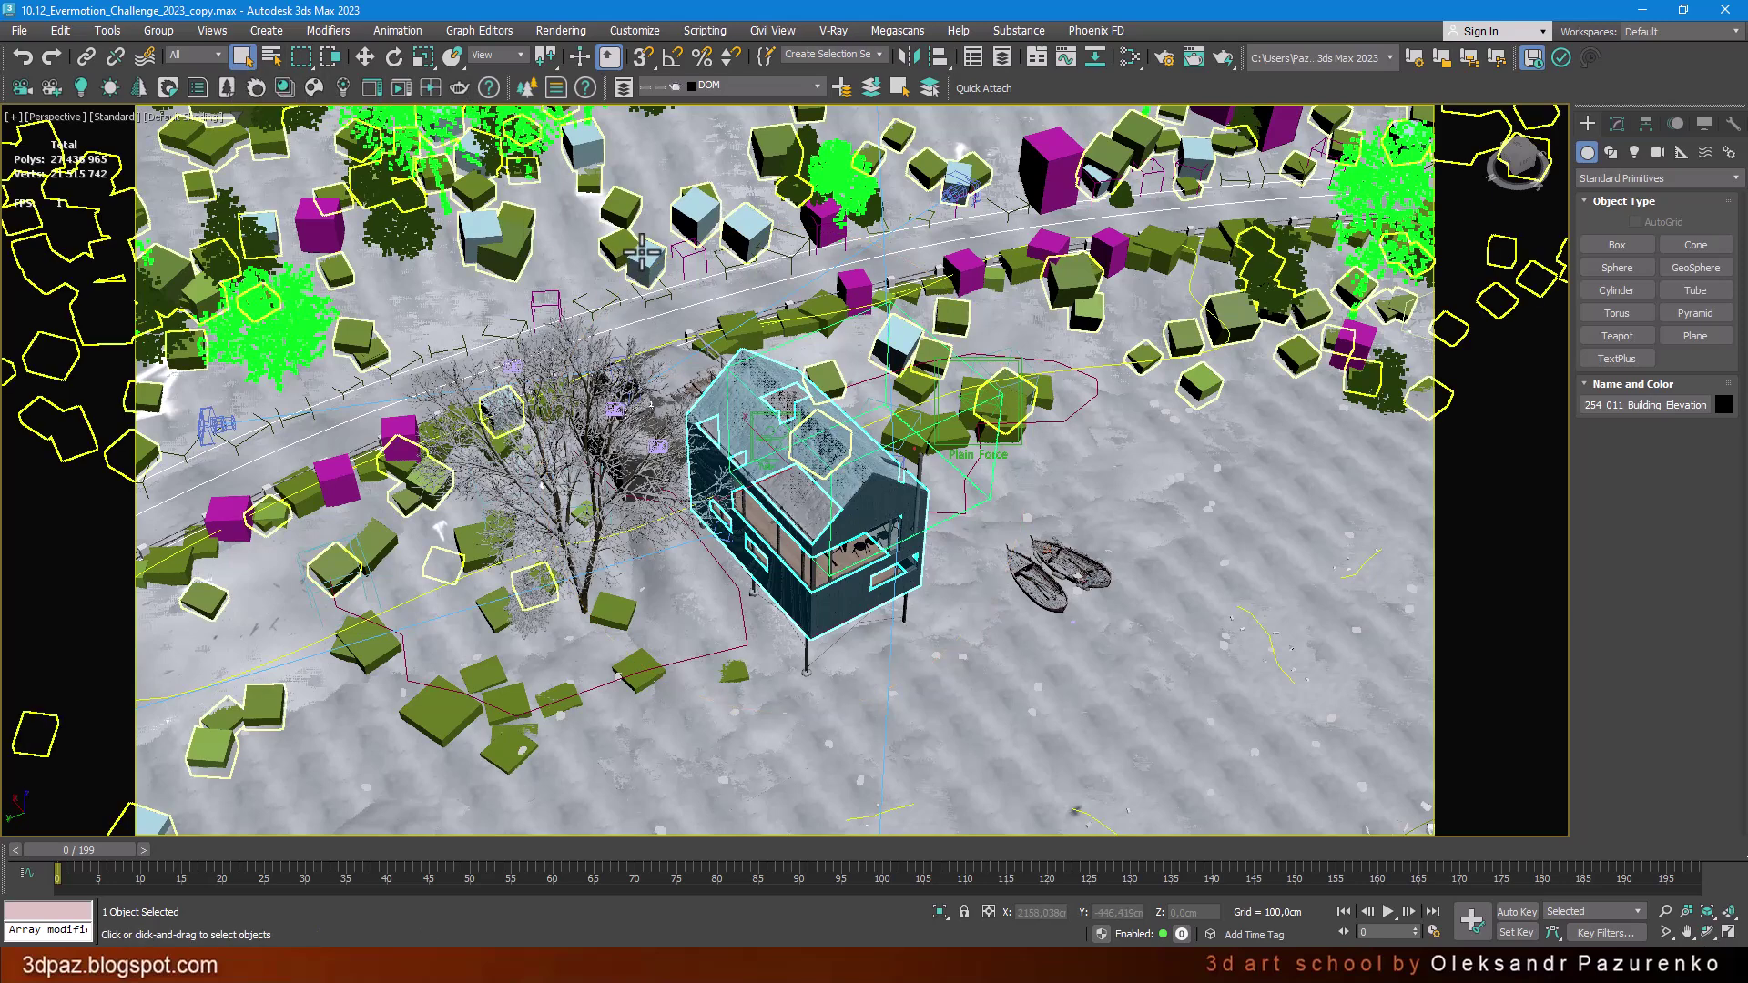
scroll(628, 228, "up", 3)
scroll(624, 188, "up", 2)
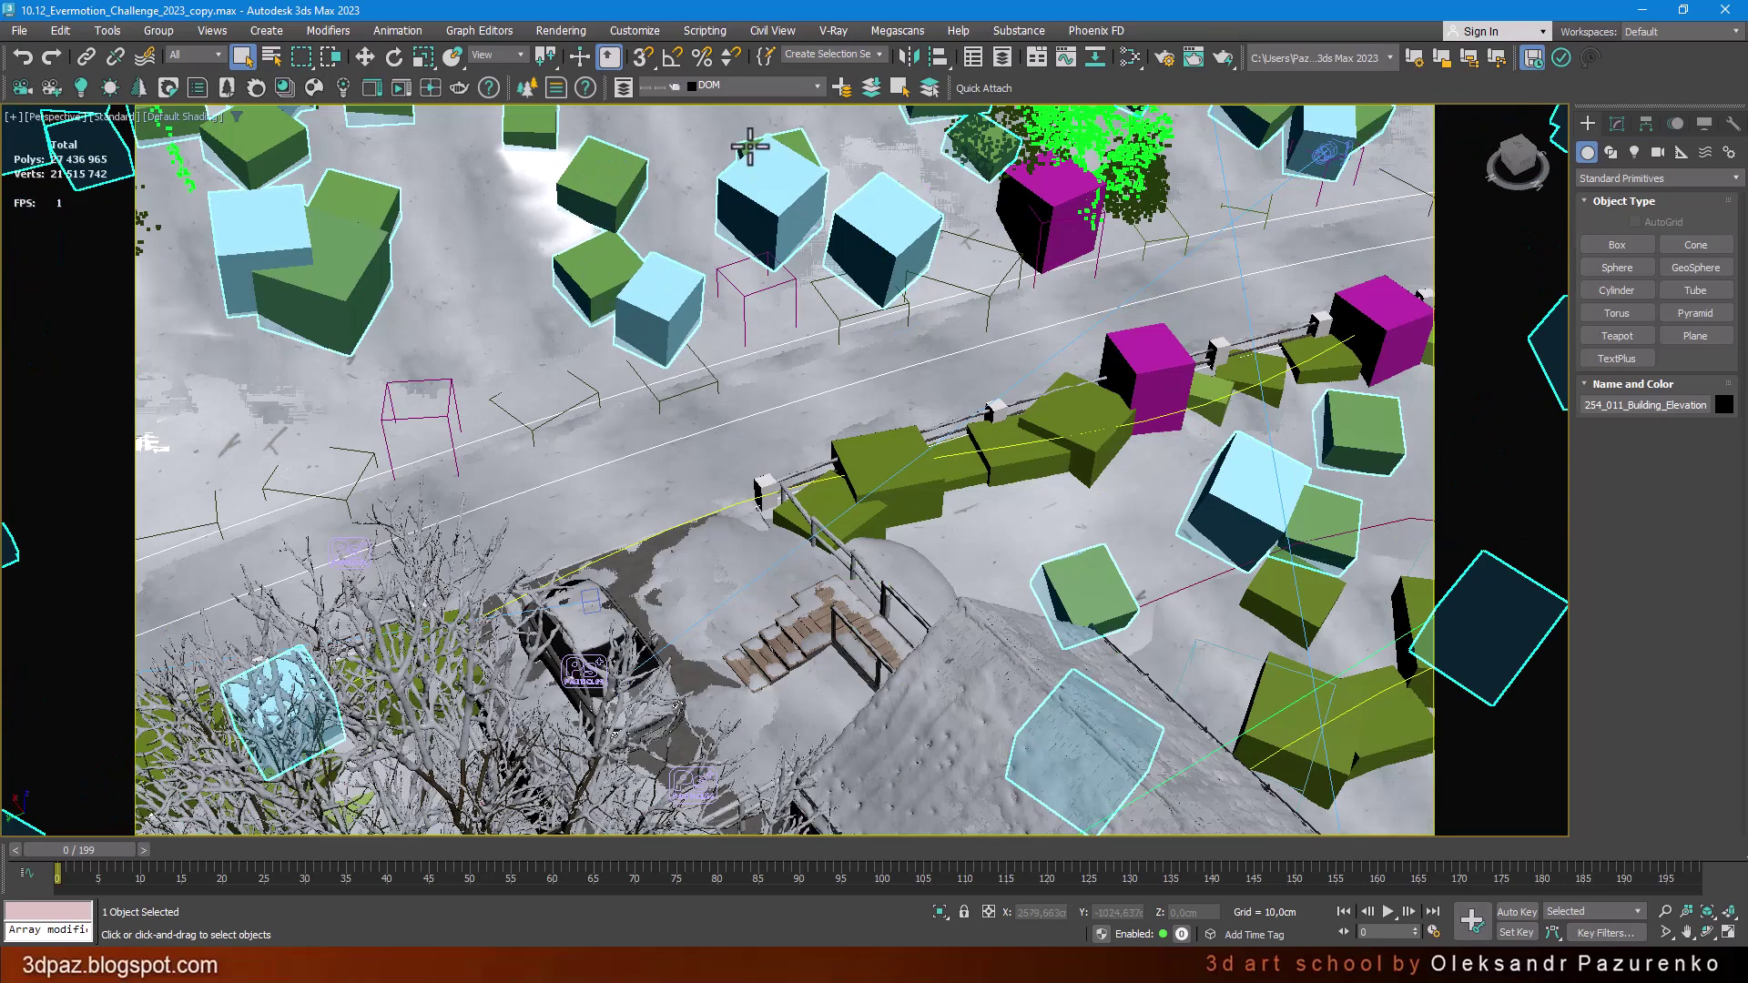
mouse_move(1062, 492)
middle_mouse_down()
mouse_move(1077, 601)
mouse_move(898, 319)
middle_mouse_up()
left_click(861, 298)
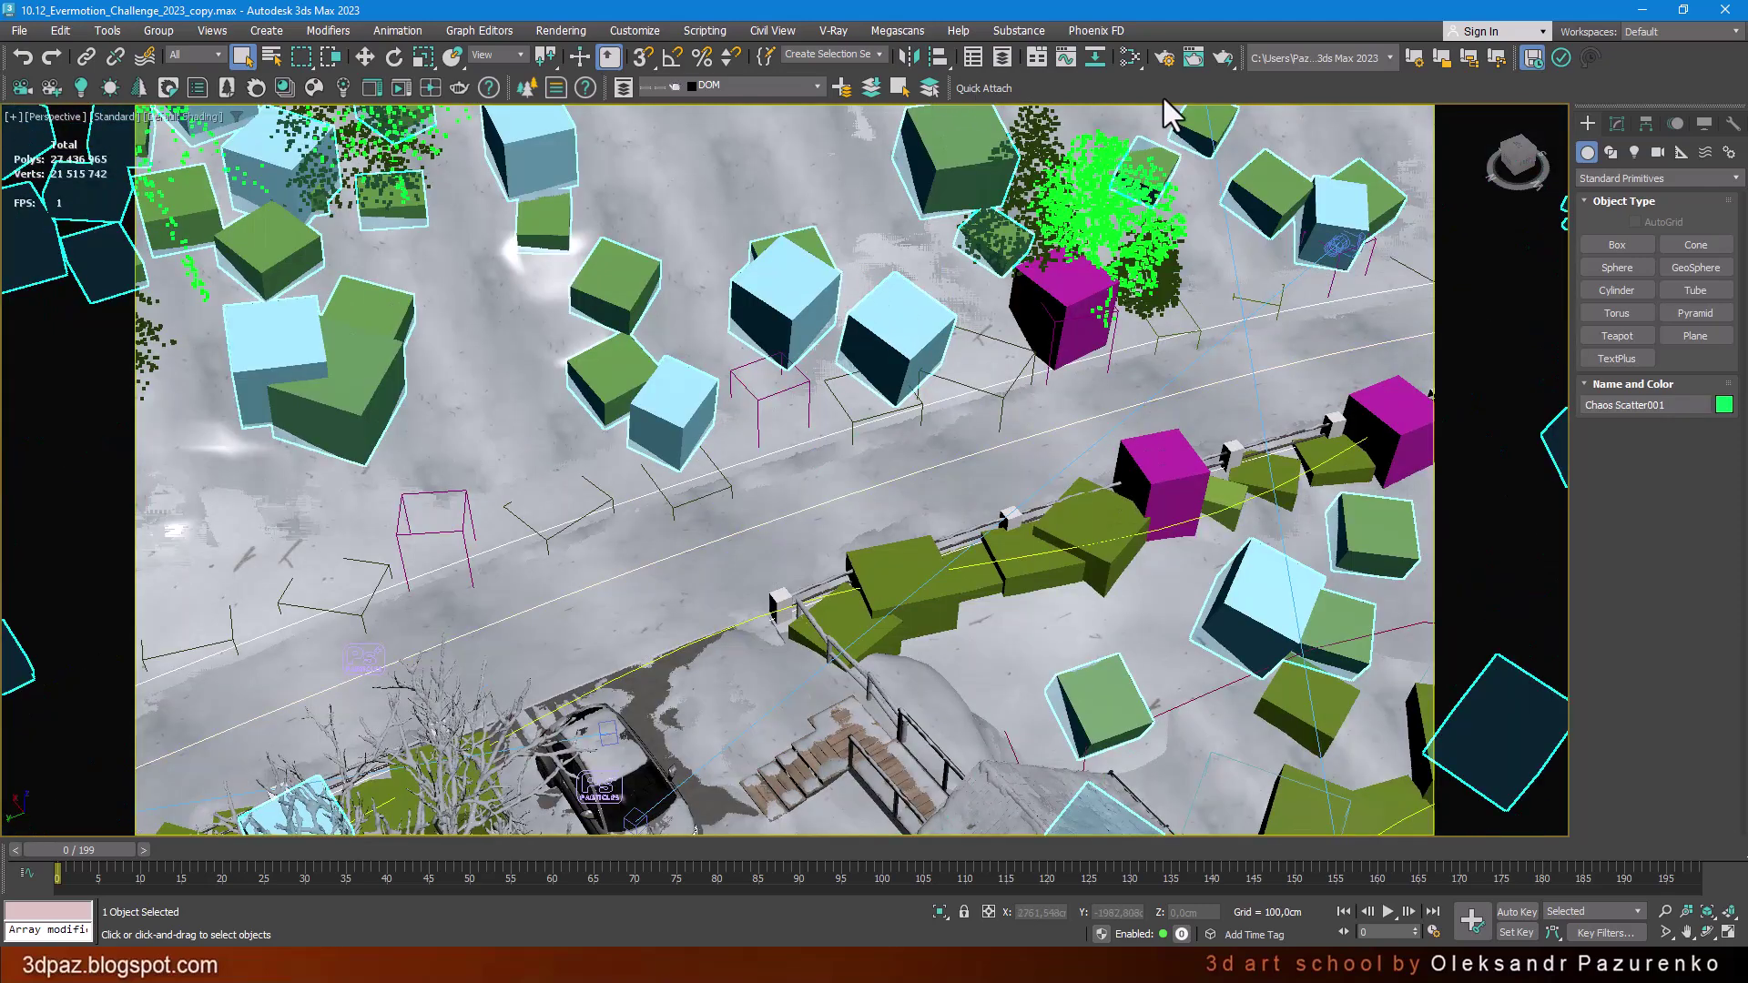
Zoom out, pan and orbit to see the stilted house from a lower, side-on angle.
left_click(1126, 54)
scroll(789, 428, "down", 3)
scroll(789, 428, "down", 2)
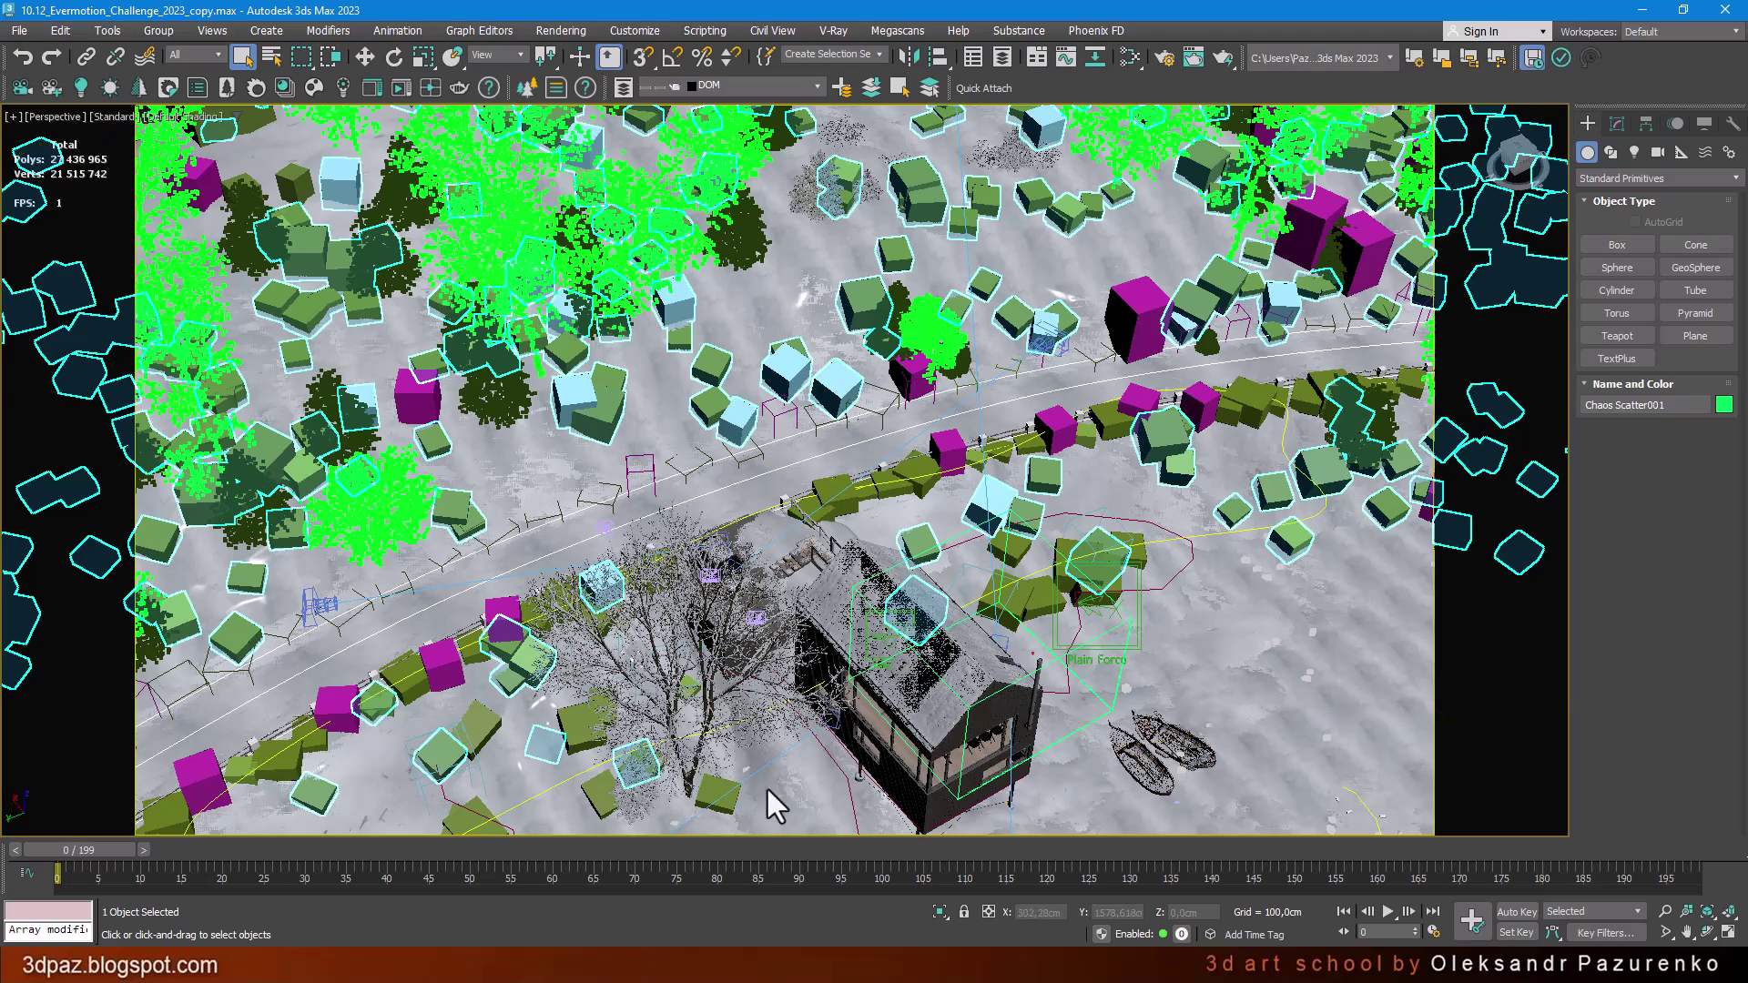
middle_click_drag(876, 553, 847, 453)
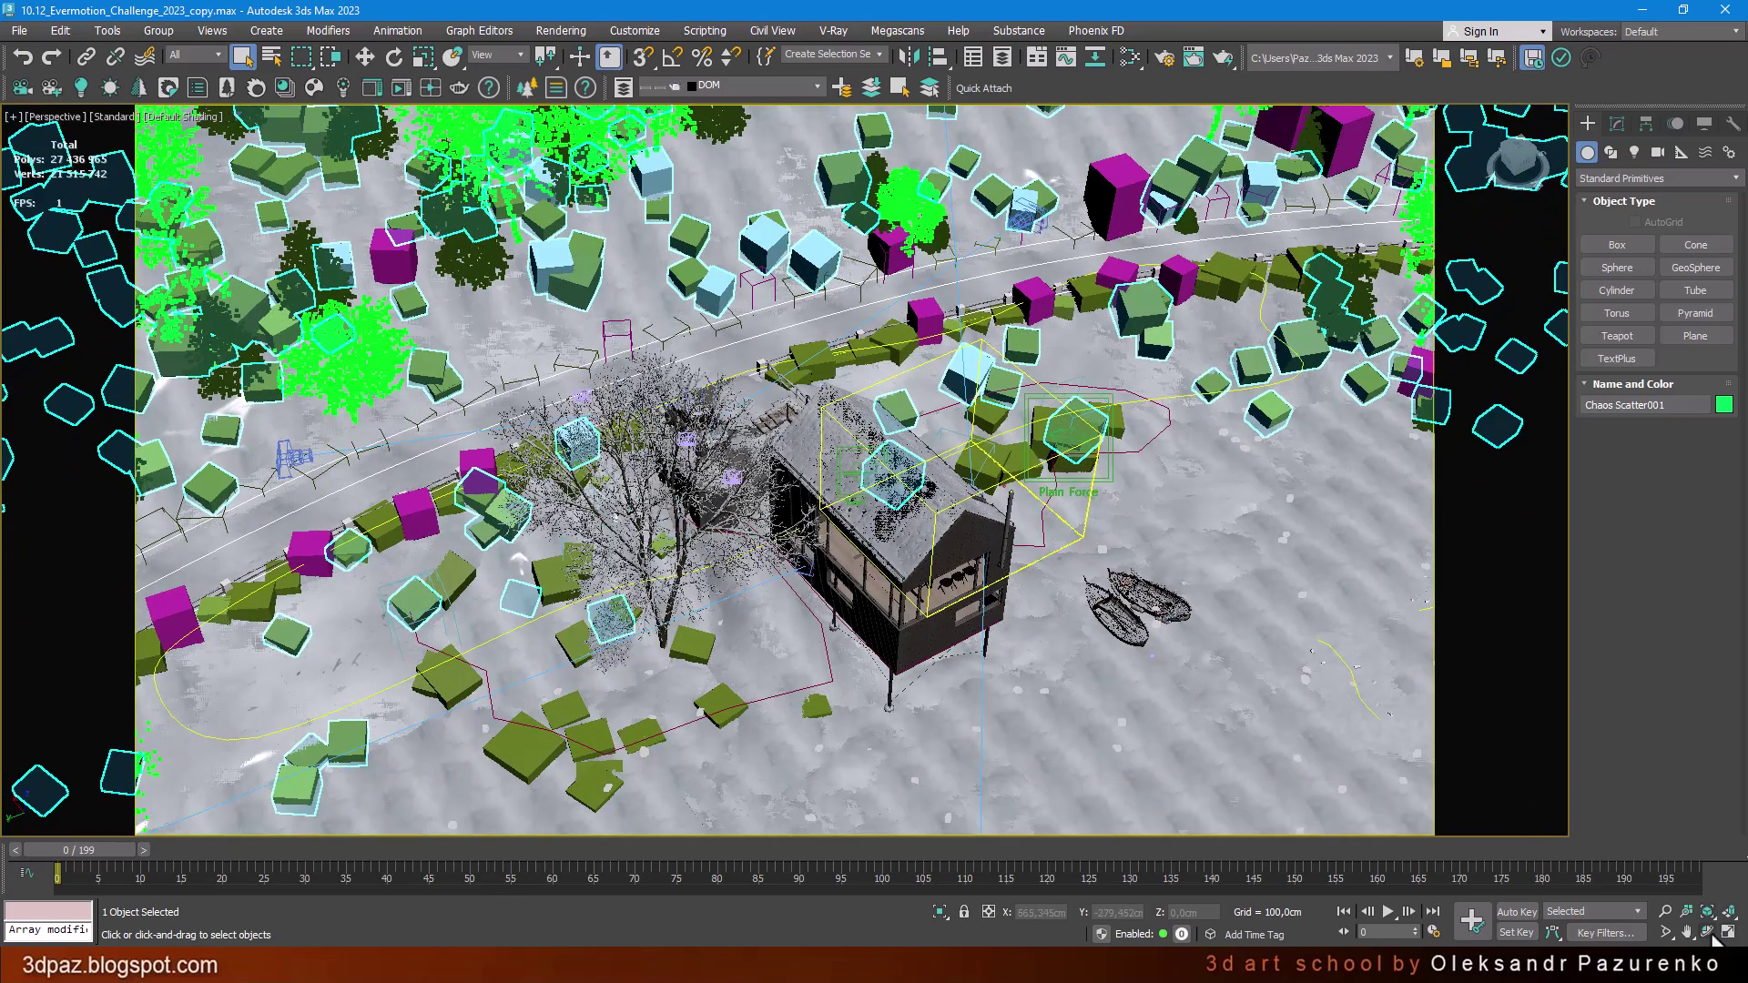
left_click(1707, 932)
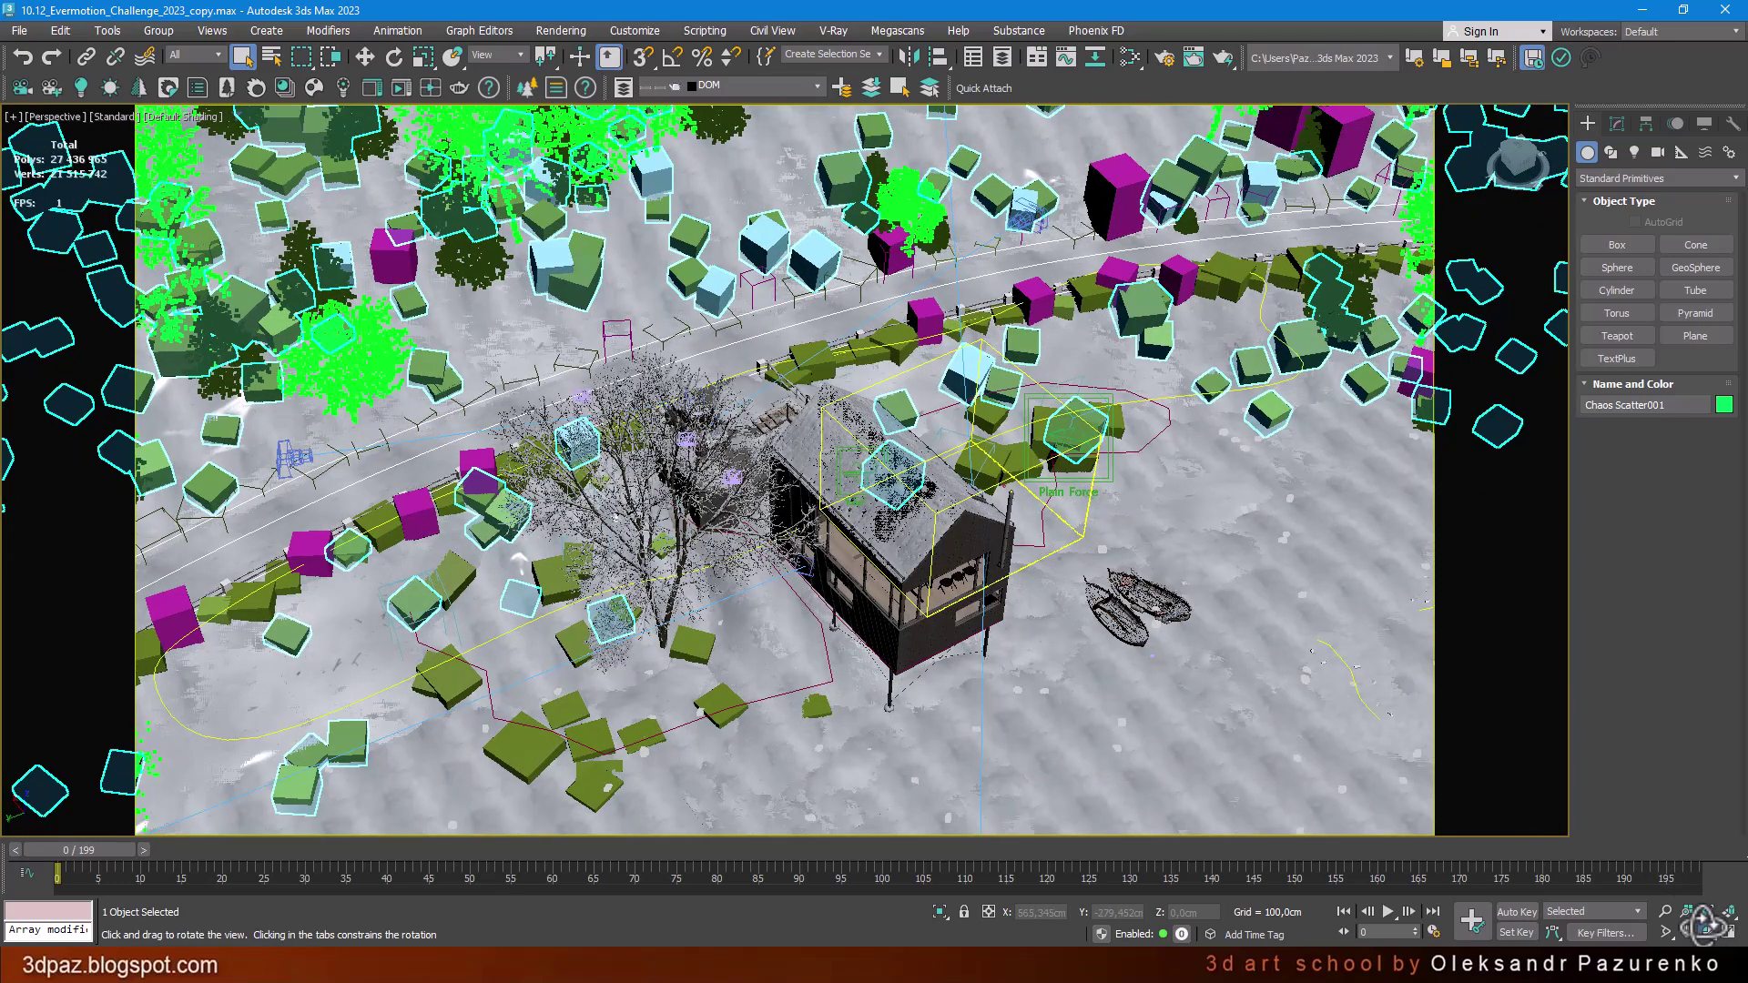
mouse_move(777, 457)
left_mouse_down()
mouse_move(841, 446)
mouse_move(719, 468)
mouse_move(659, 509)
mouse_move(678, 521)
mouse_move(756, 499)
mouse_move(836, 458)
mouse_move(815, 422)
left_mouse_up()
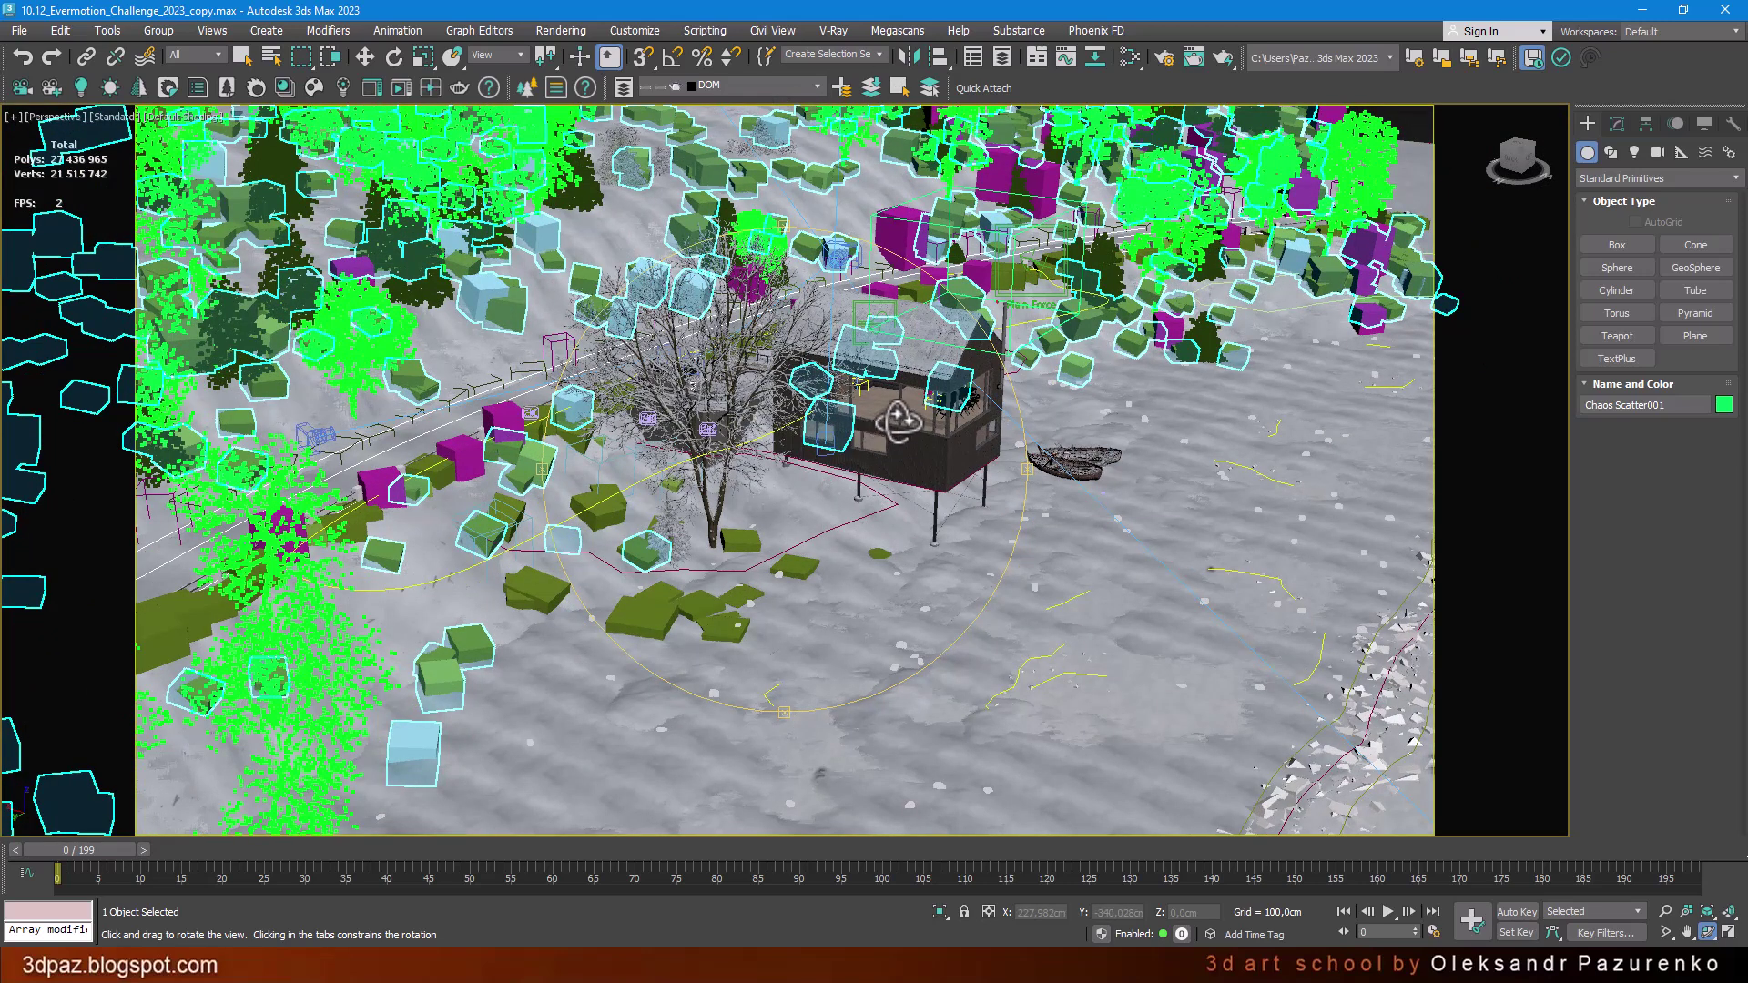
Open Preferences on the Viewports tab showing Nitrous Software as the installed display driver.
left_click(639, 29)
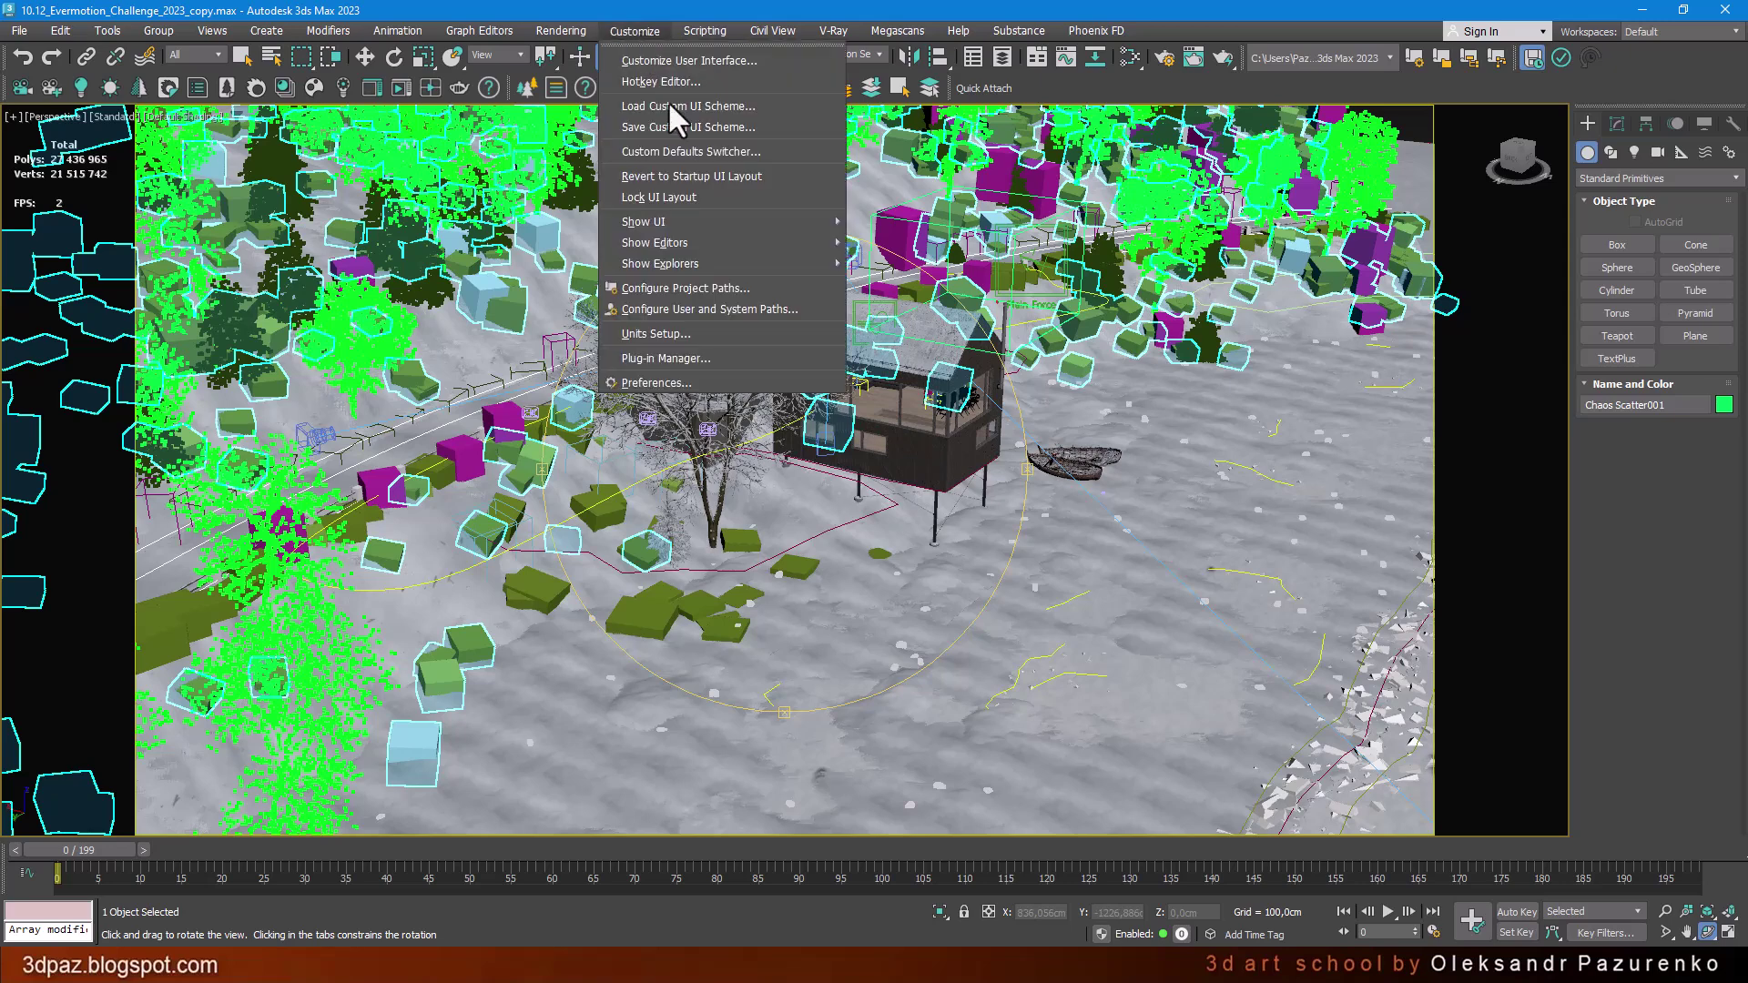
left_click(665, 381)
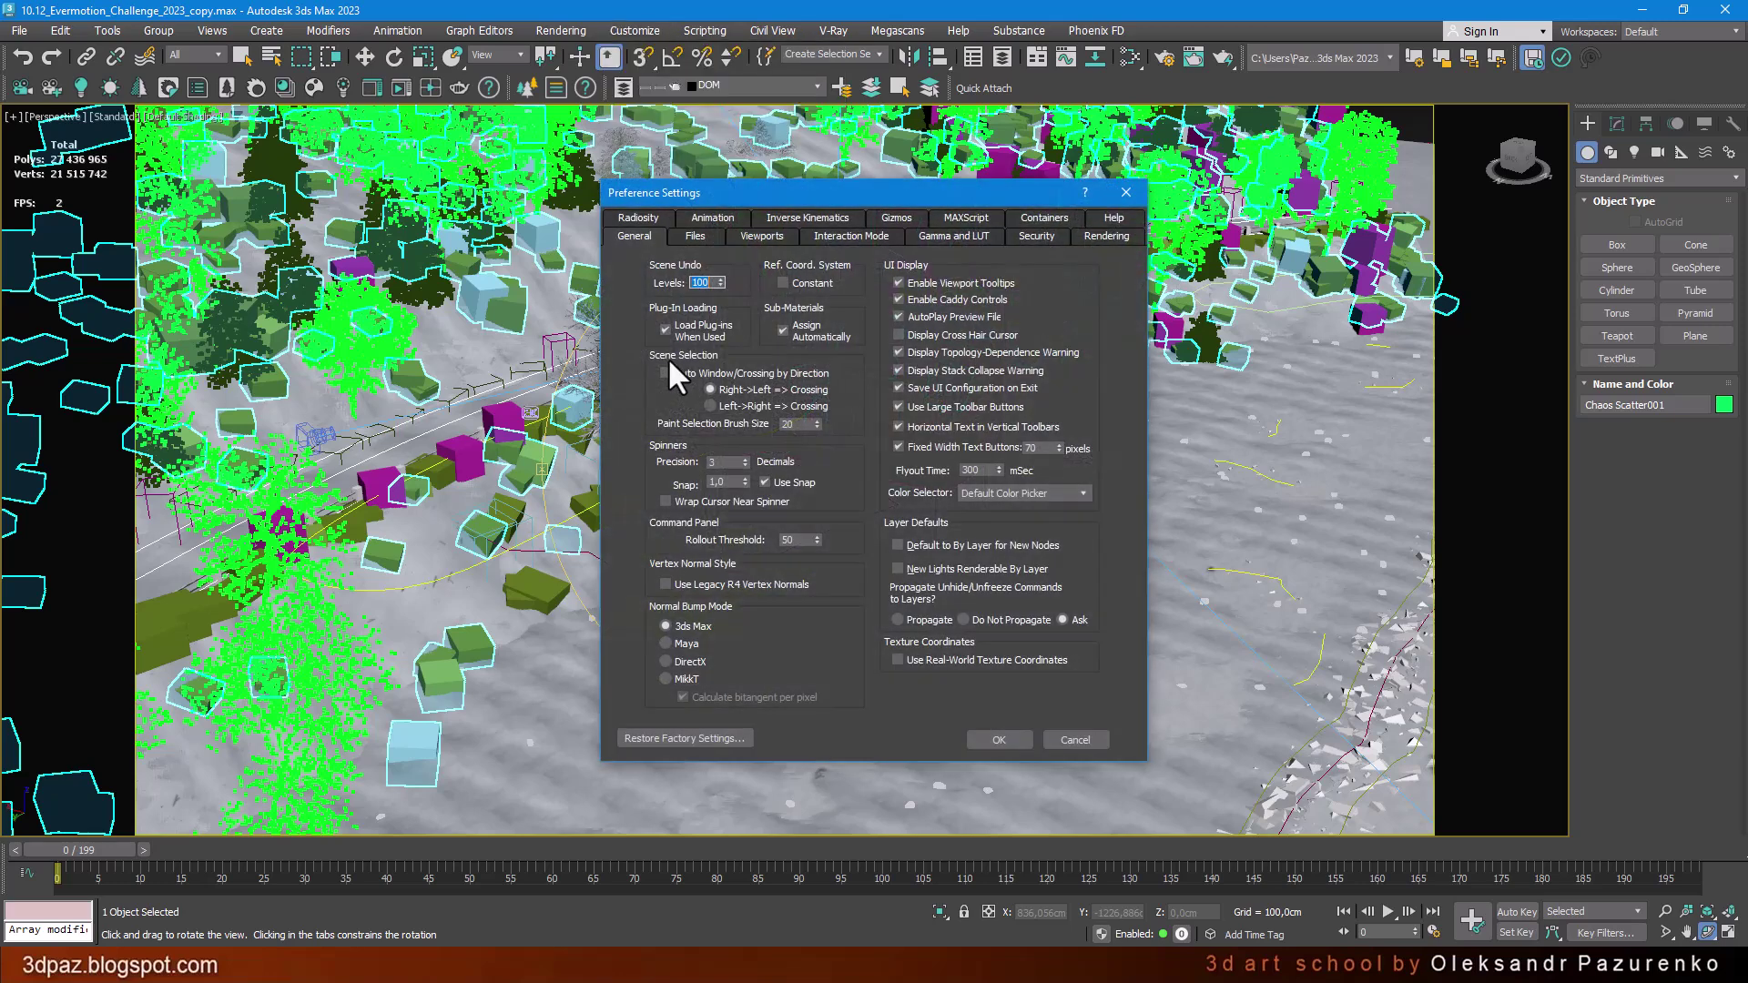
left_click_drag(873, 189, 858, 56)
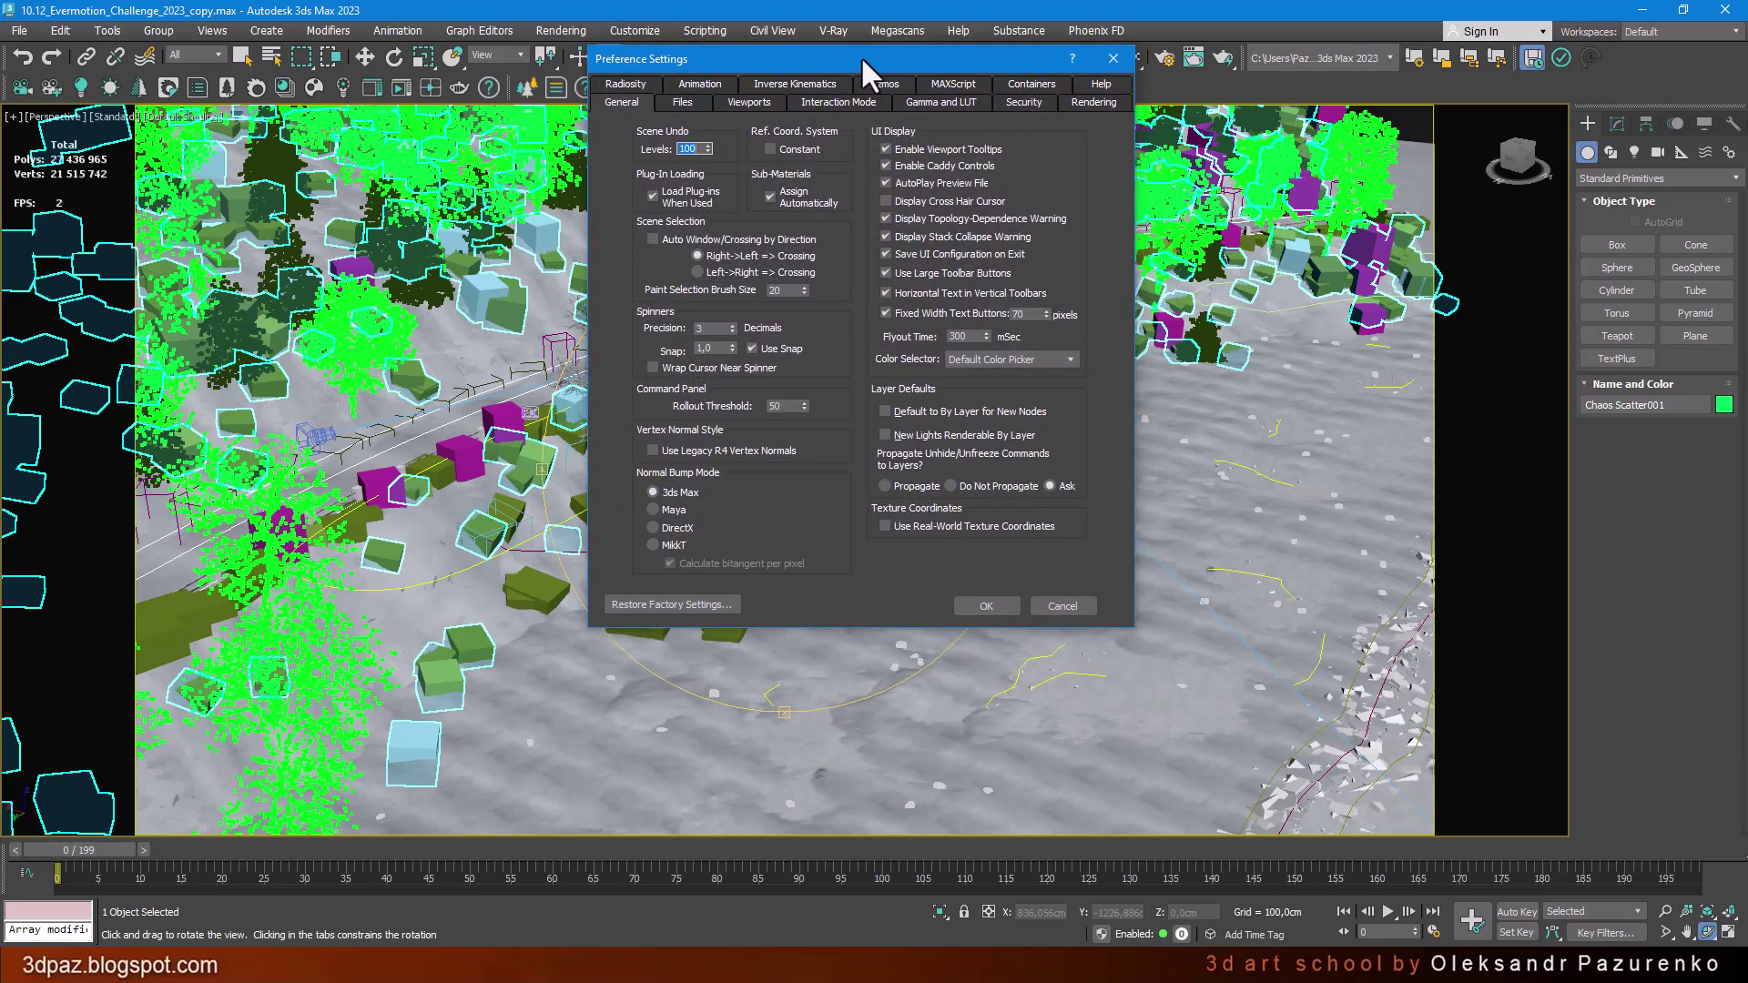
left_click(748, 102)
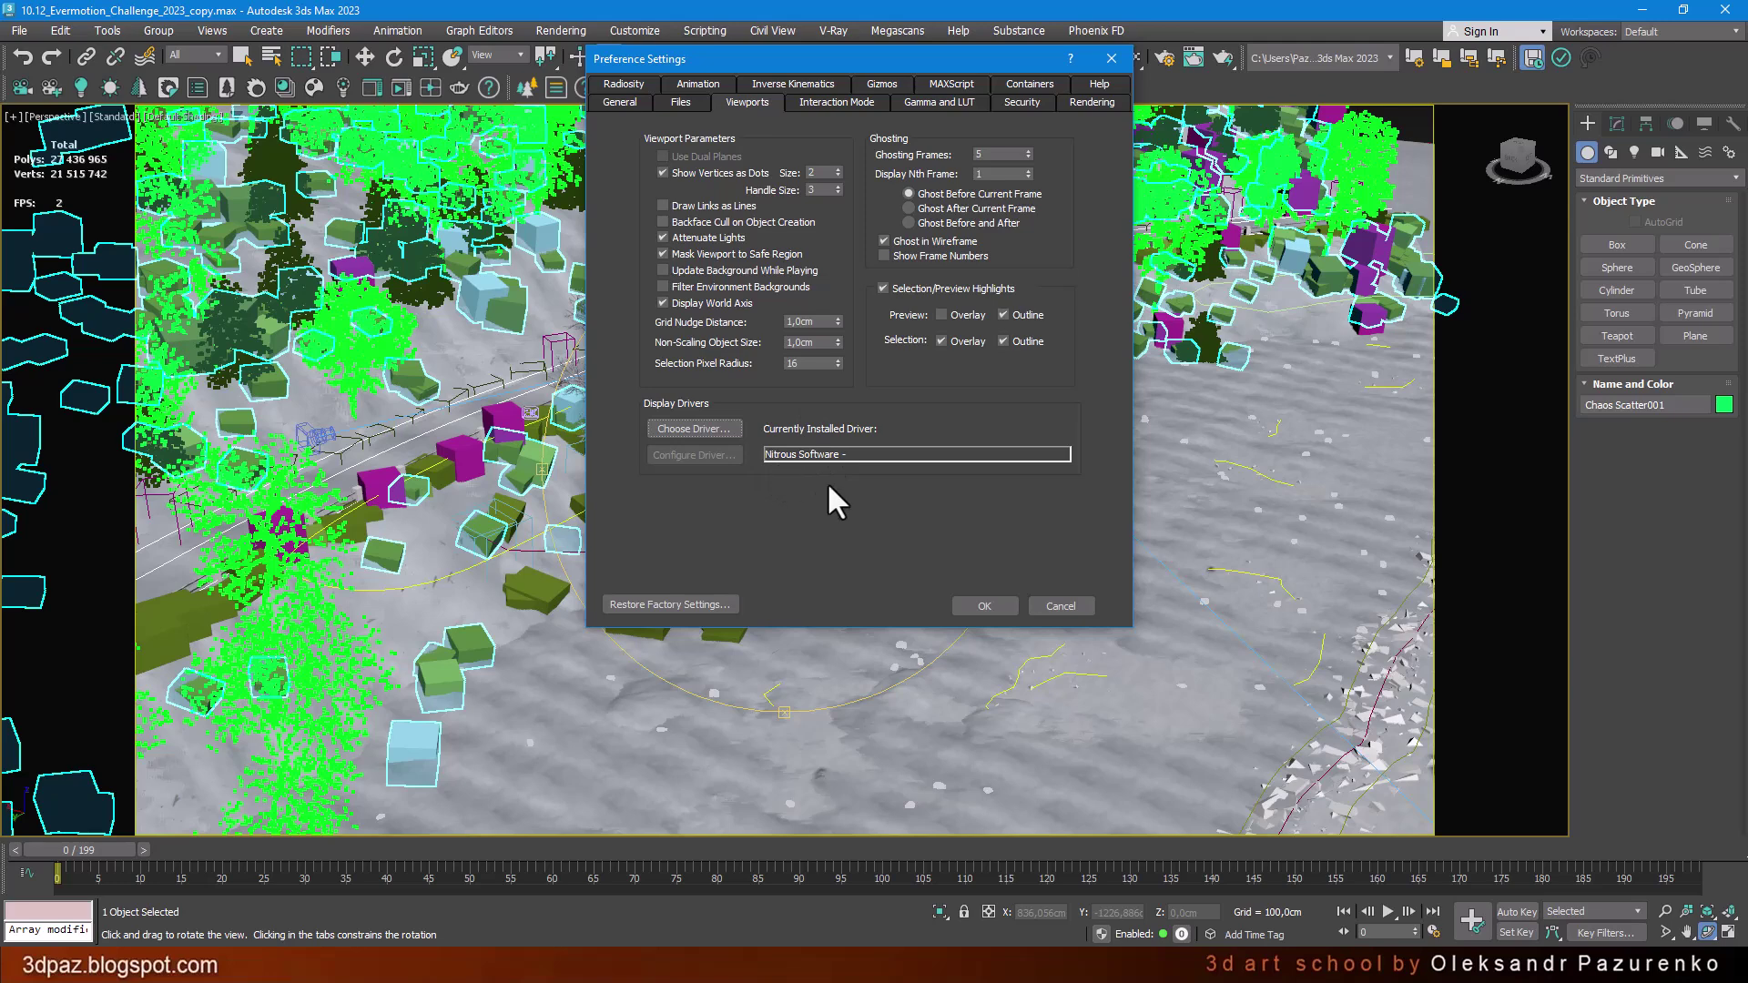
left_click_drag(903, 61, 962, 49)
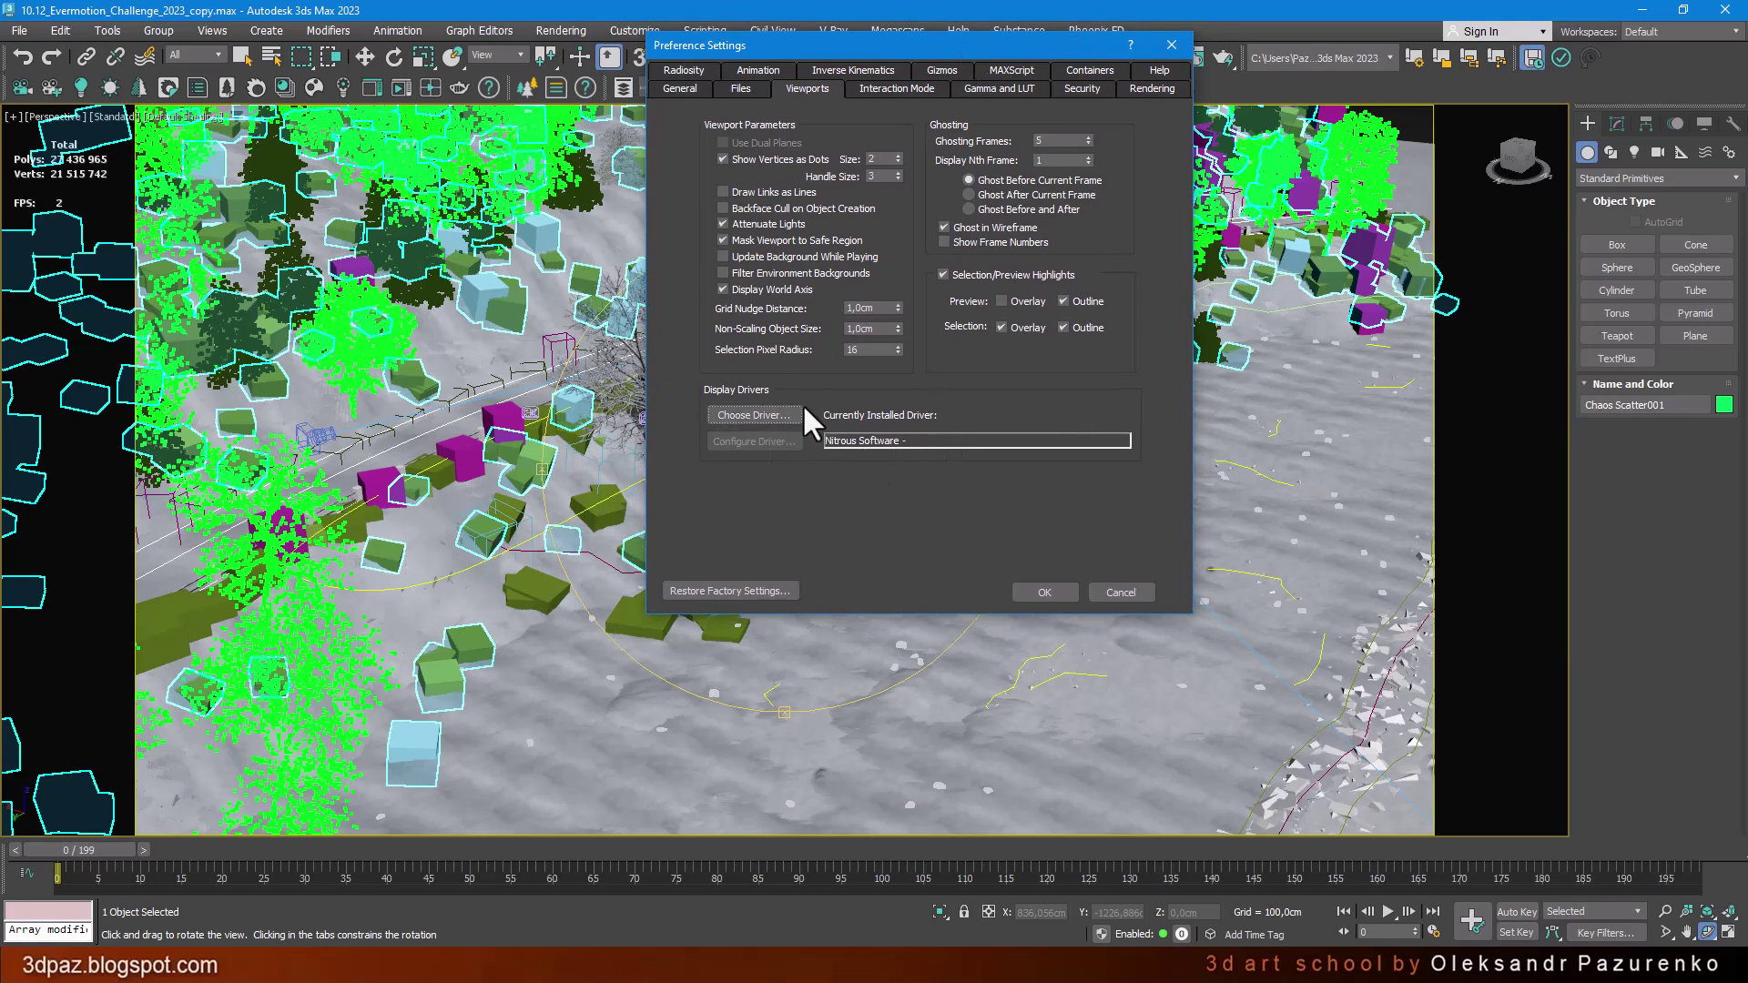
Change the display driver to Nitrous Direct3D 11 (Recommended), acknowledge the restart notice, and close Preferences.
left_click(746, 412)
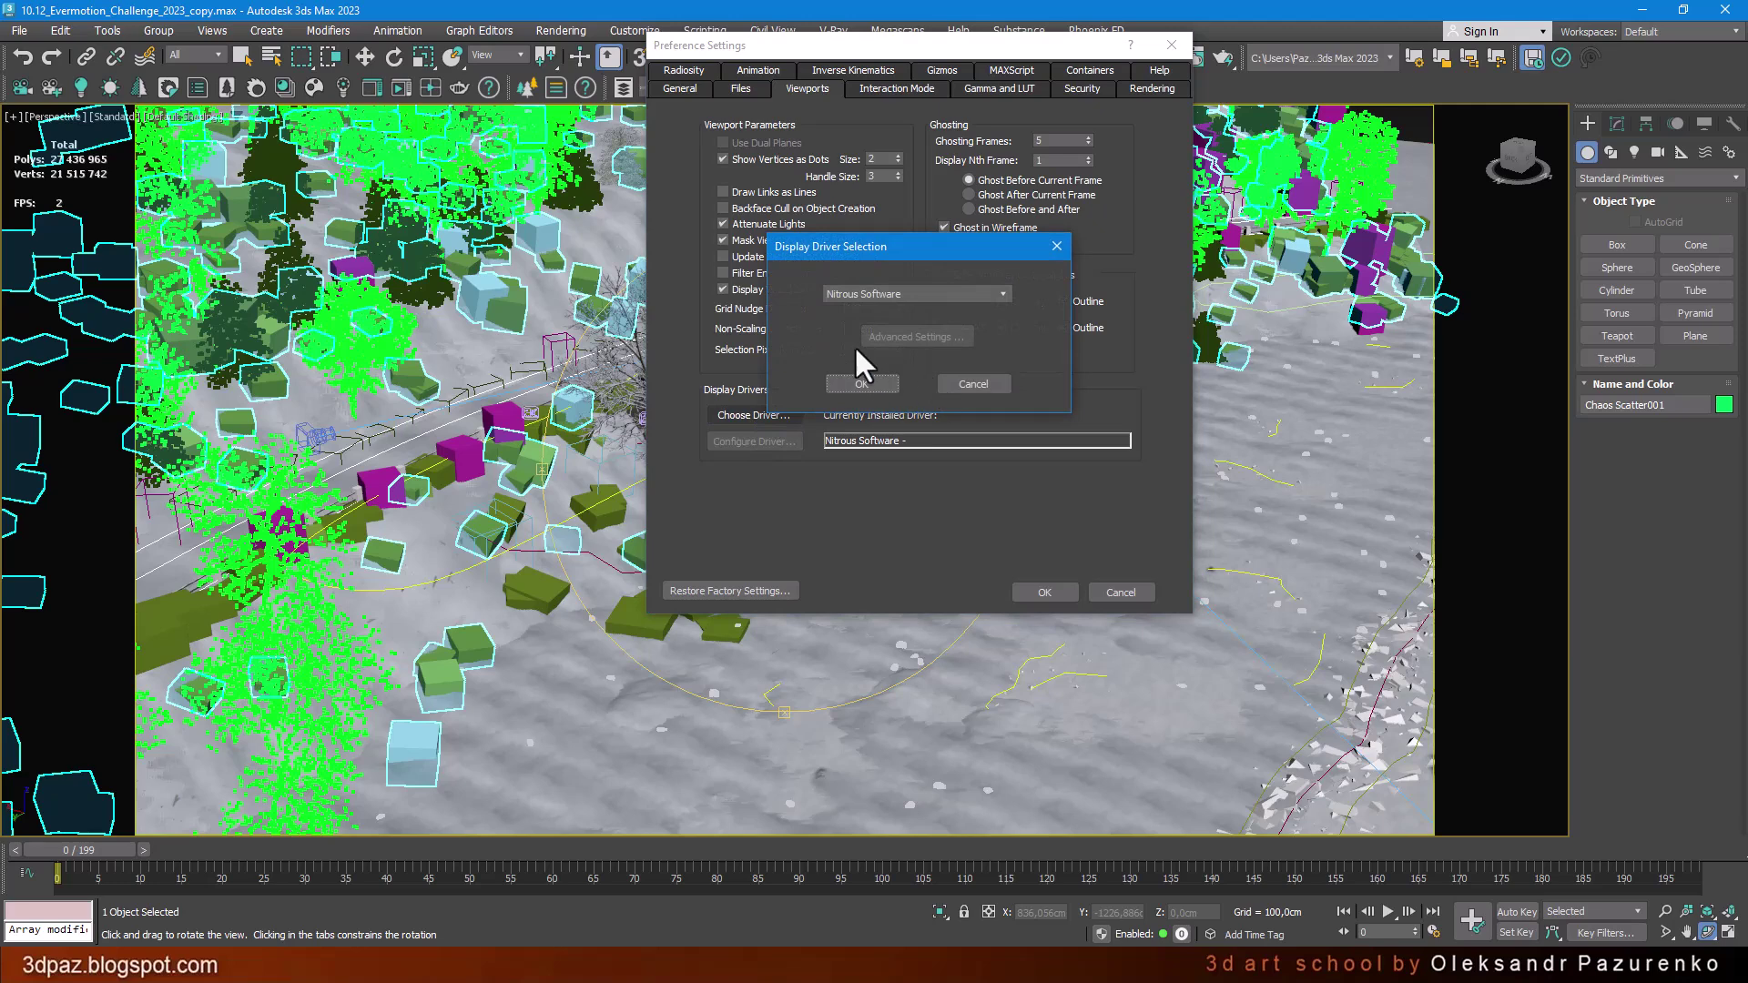
left_click_drag(904, 246, 908, 257)
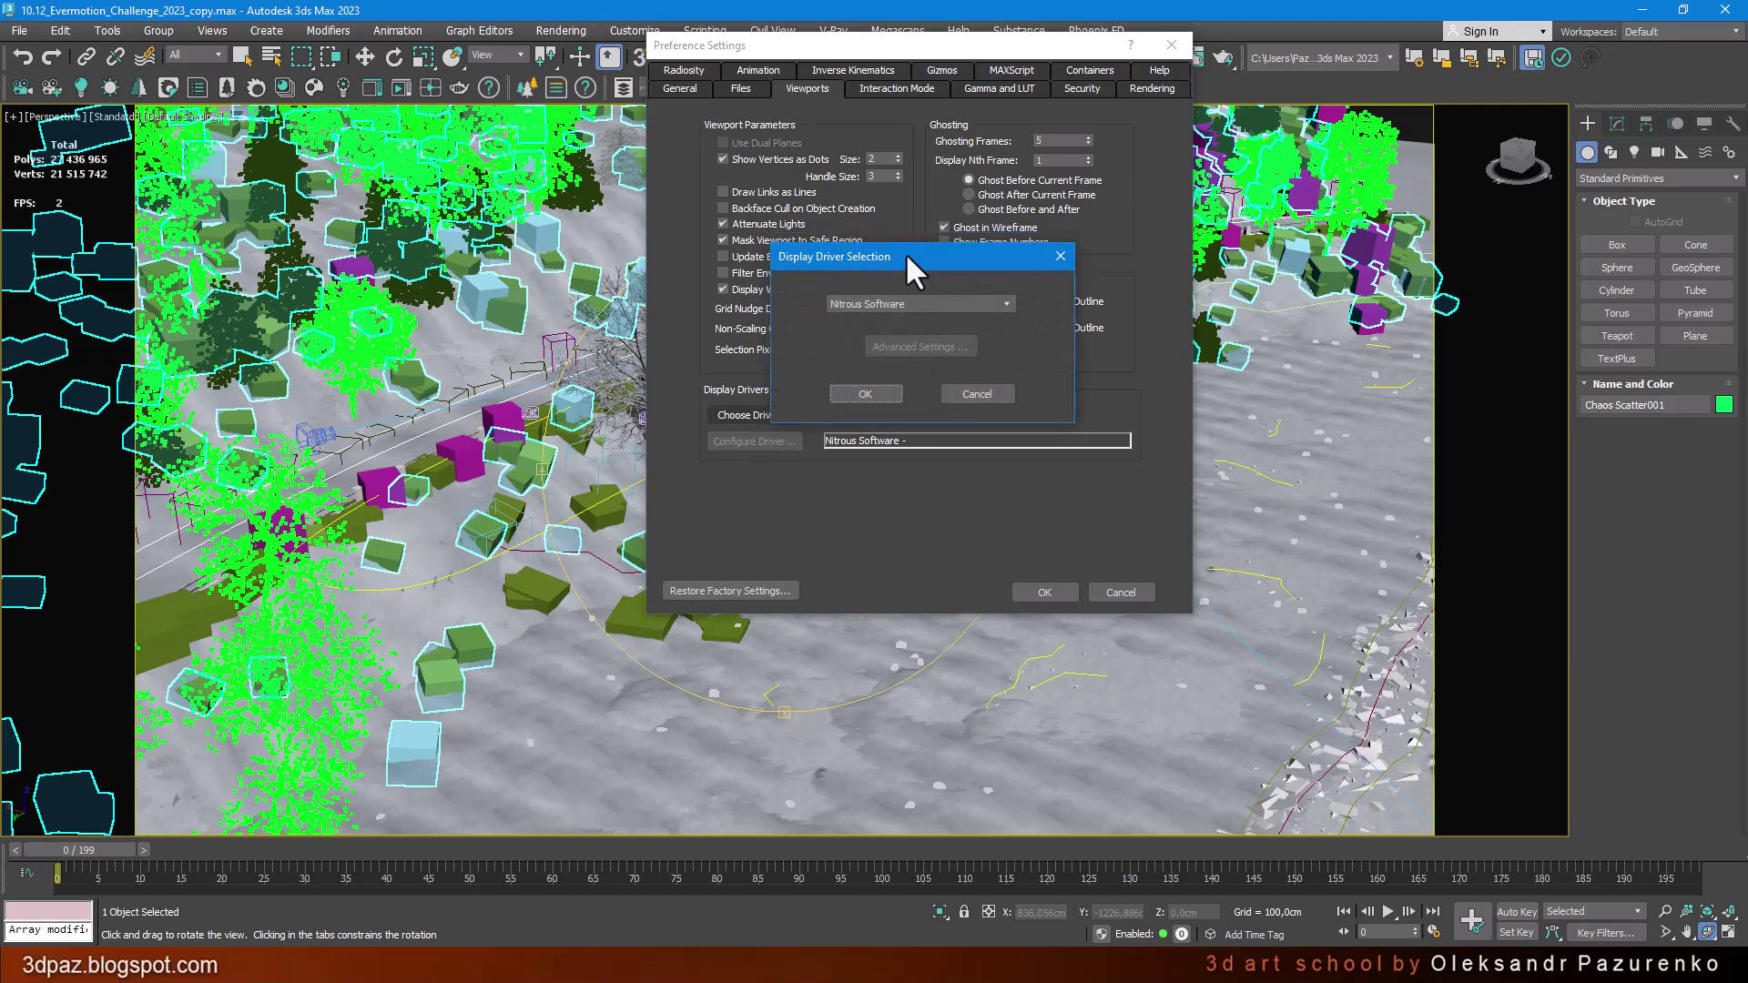
left_click(1007, 303)
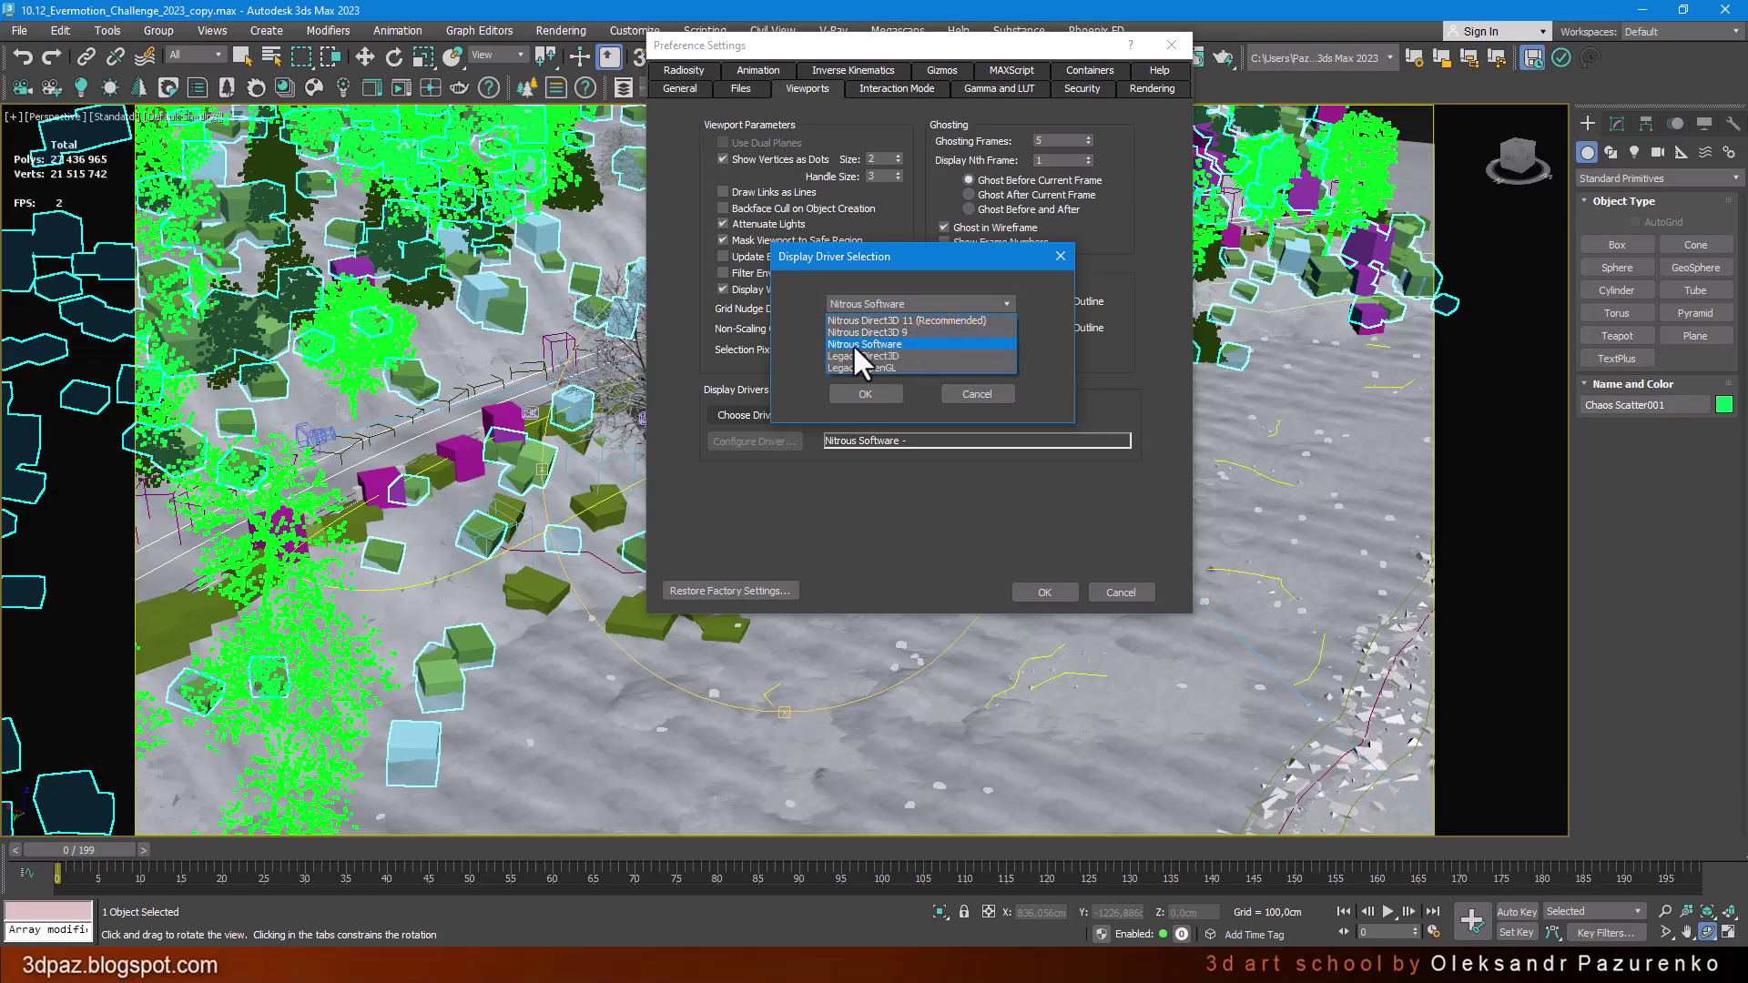
left_click(964, 319)
left_click(865, 394)
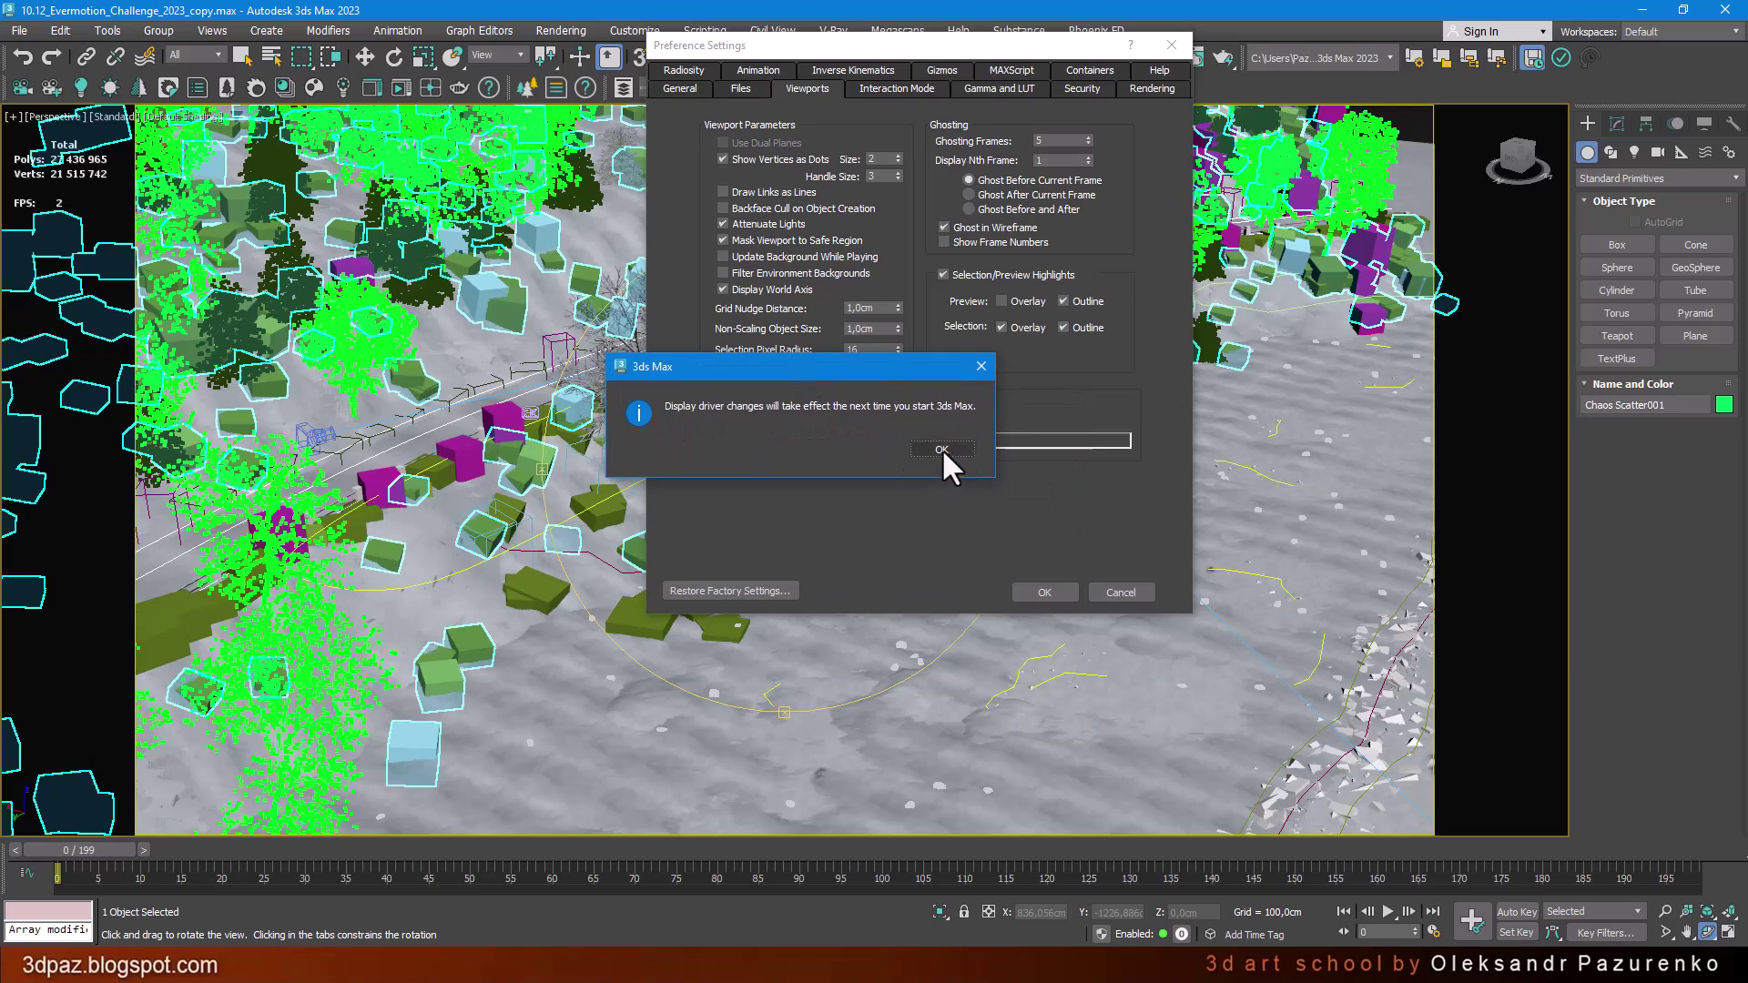
left_click(940, 448)
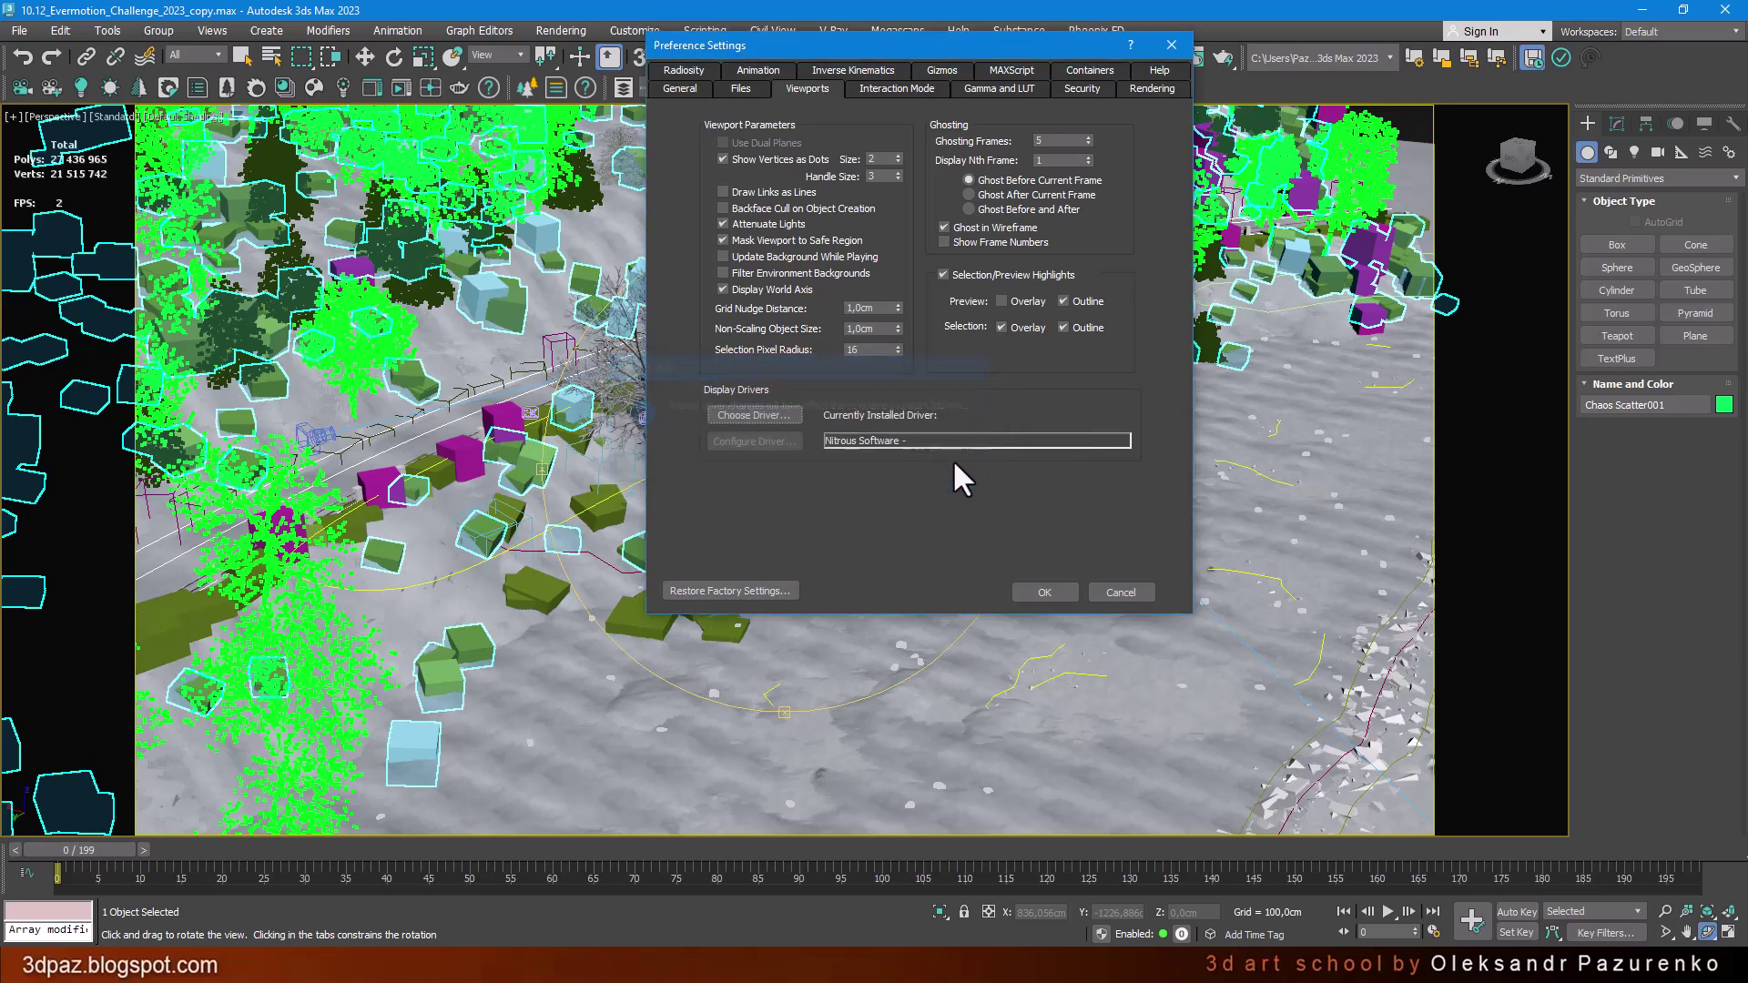
left_click(1044, 593)
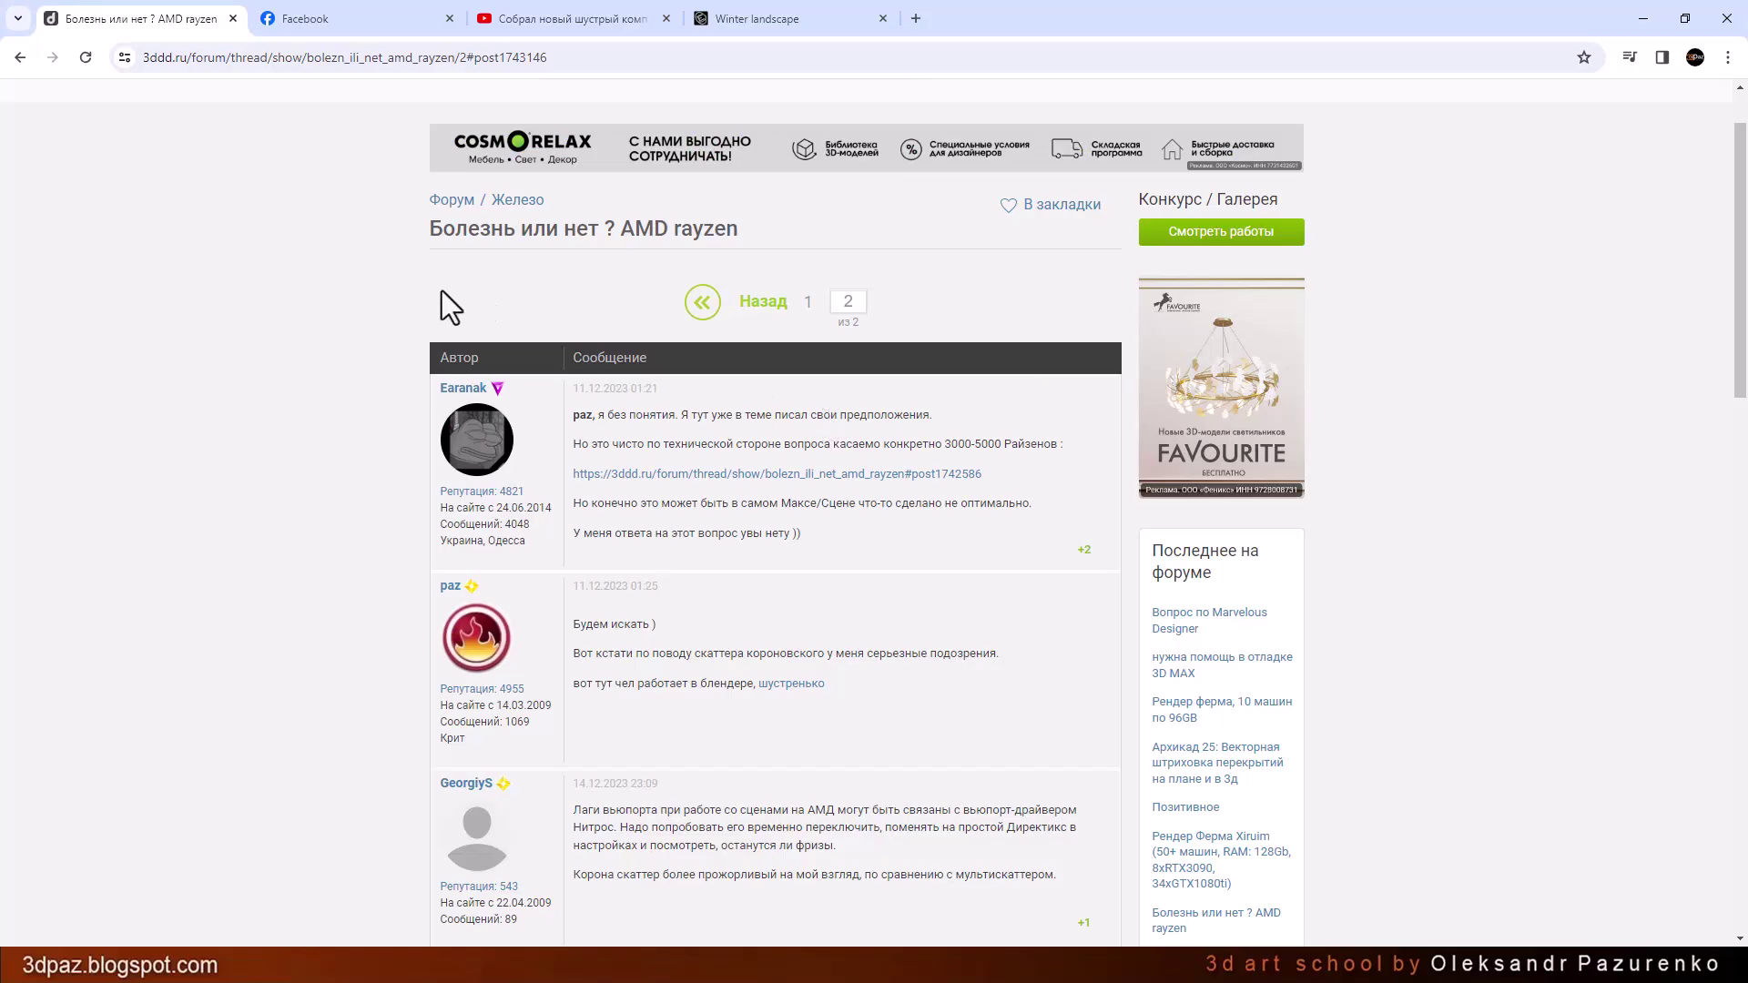
Scroll through the 3DDD 'AMD rayzen' forum thread, briefly highlighting its title.
scroll(446, 293, "down", 1)
scroll(437, 273, "up", 1)
left_click_drag(422, 235, 873, 262)
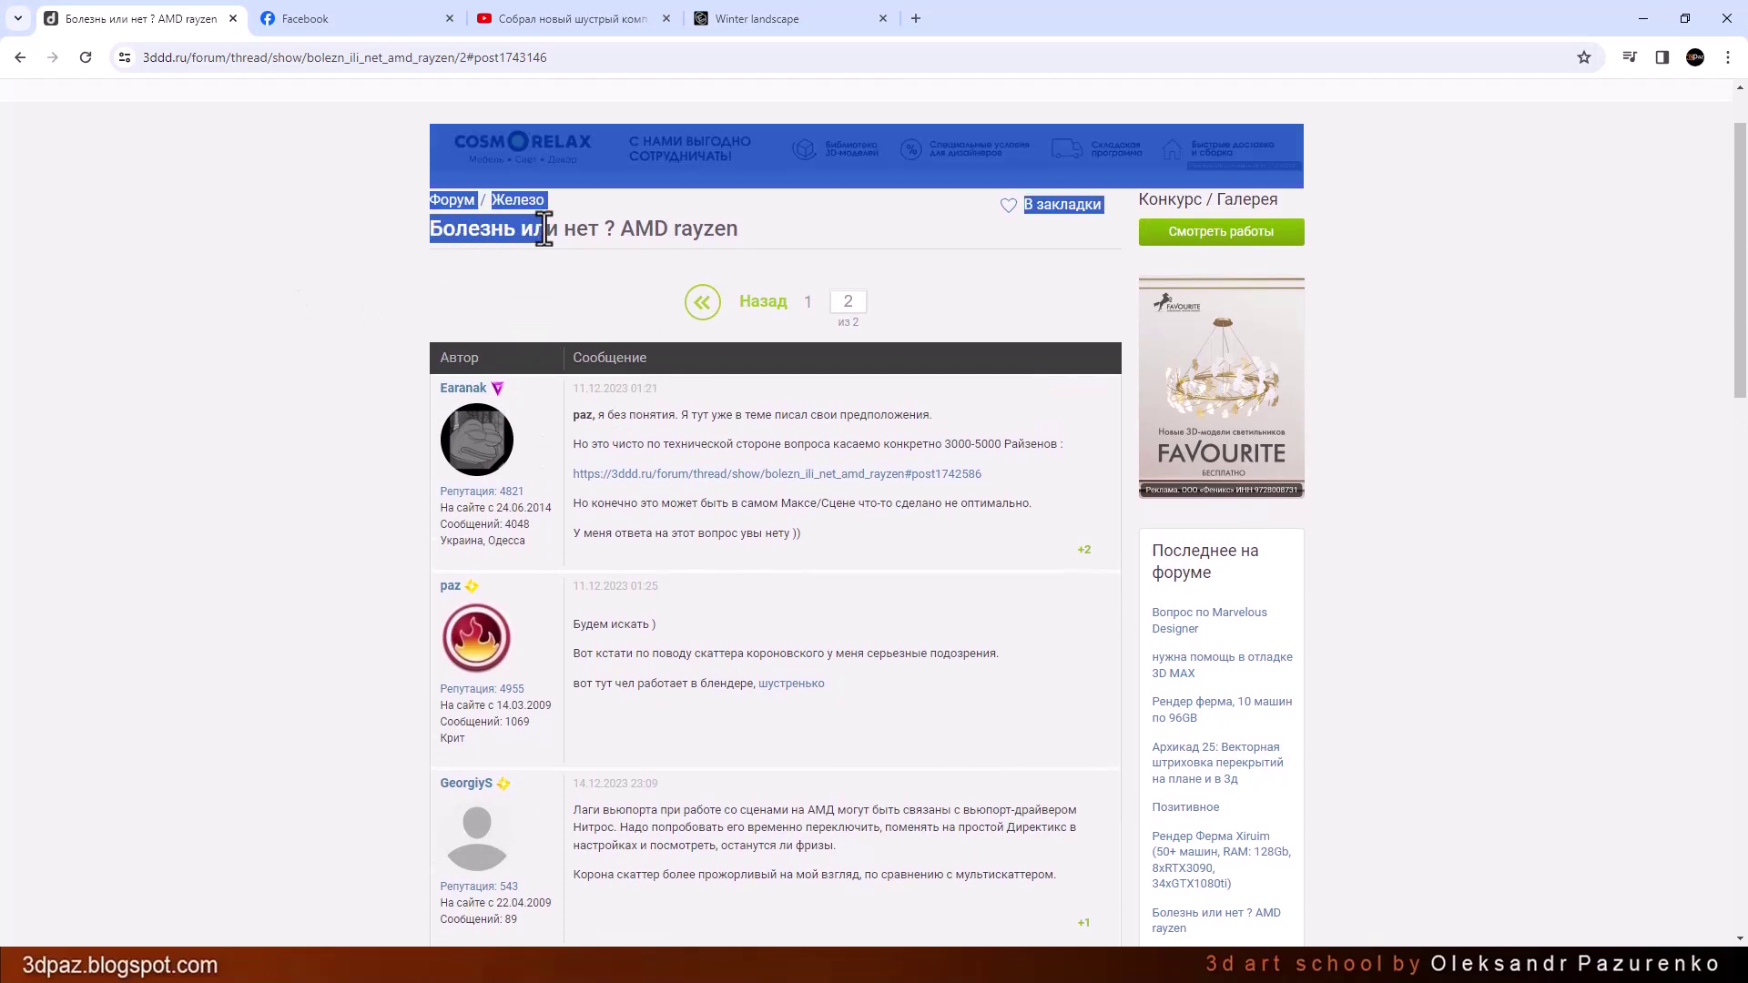
left_click(873, 262)
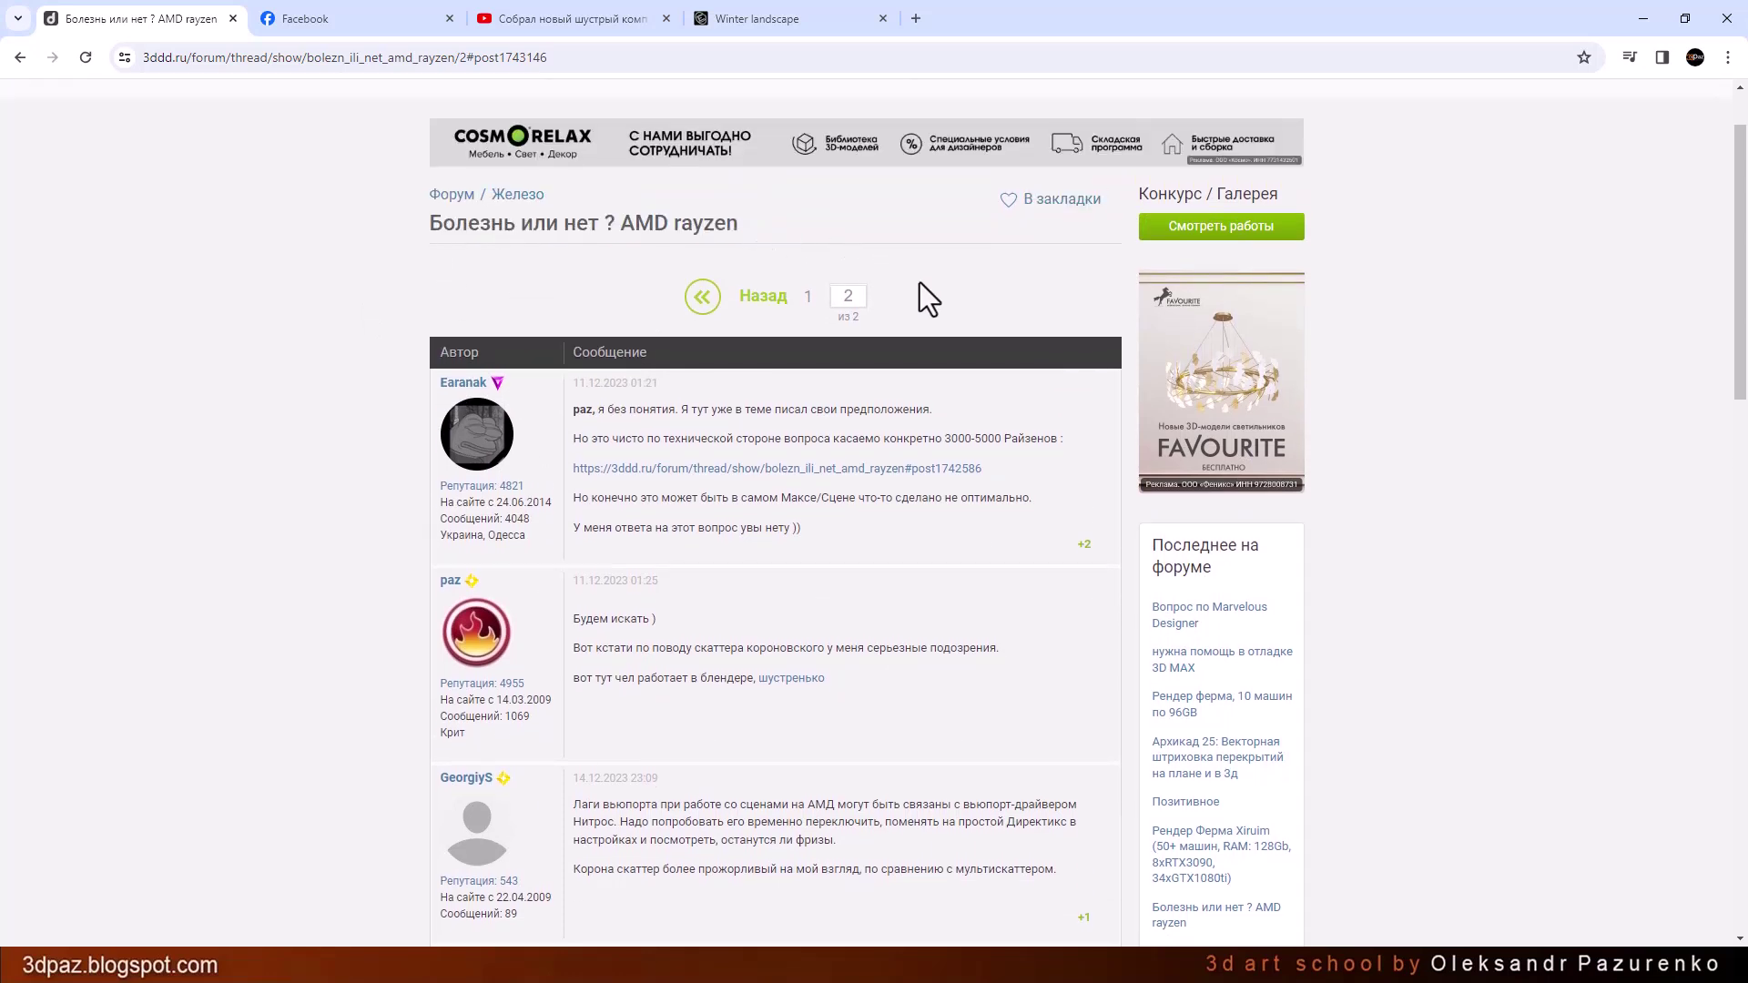
scroll(920, 282, "down", 3)
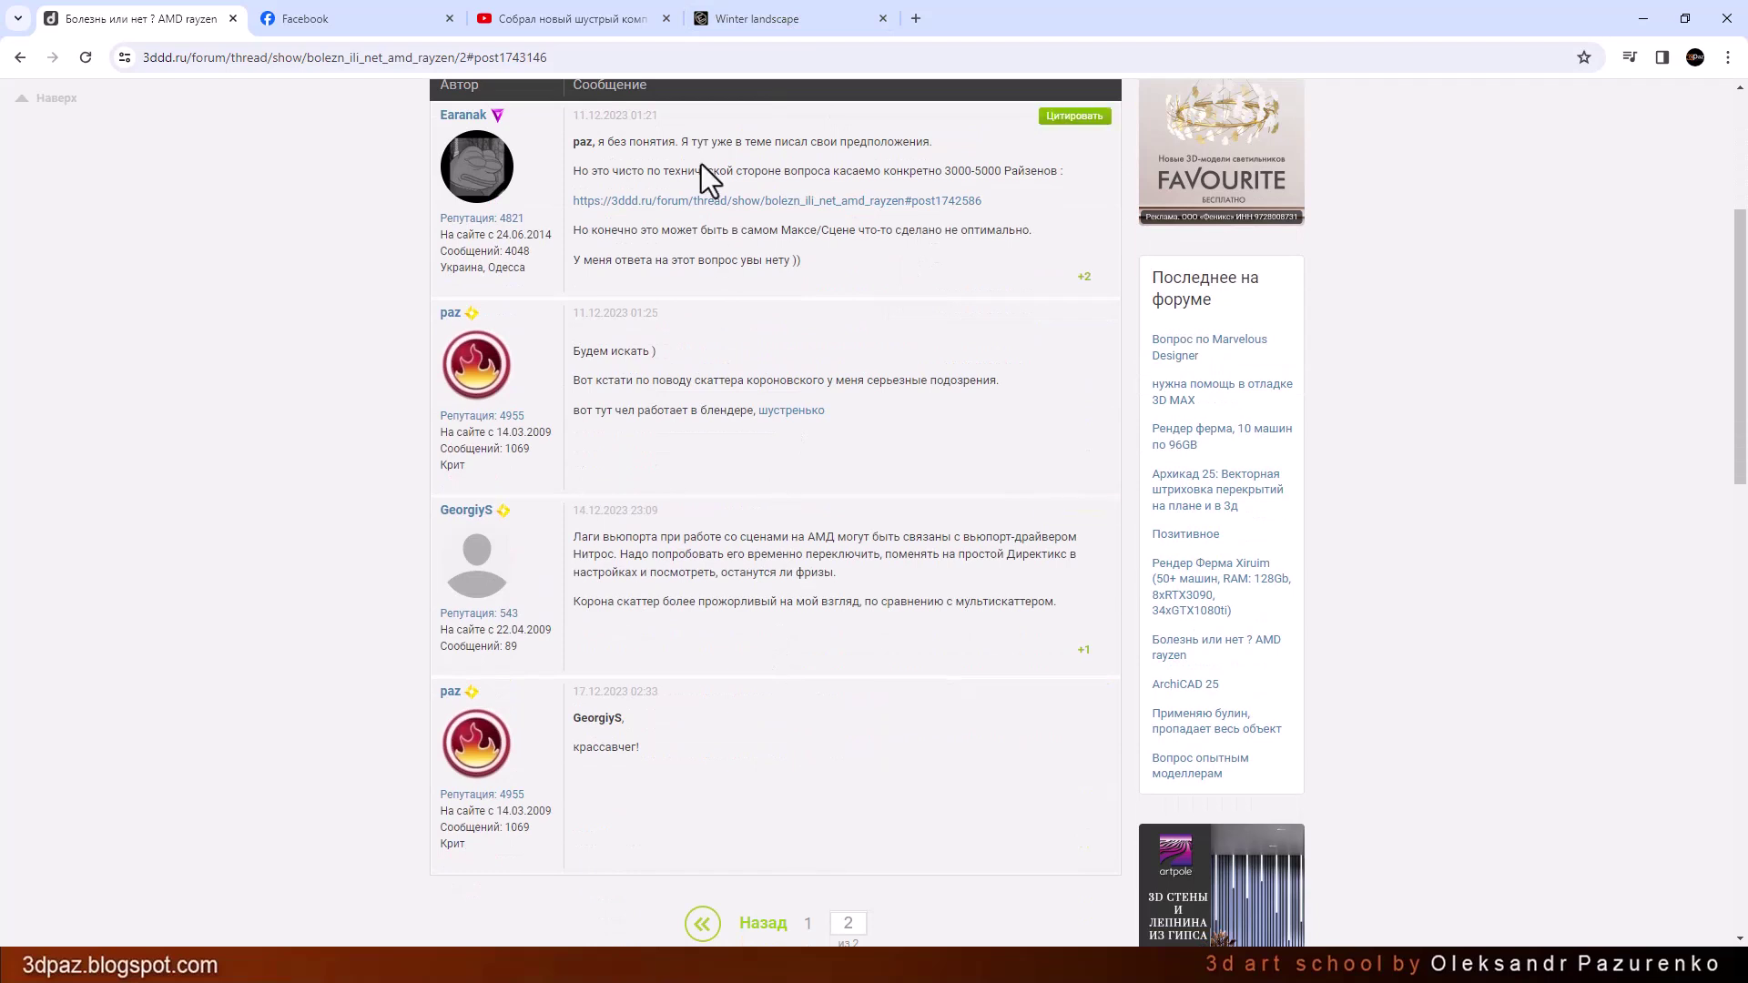
mouse_move(785, 648)
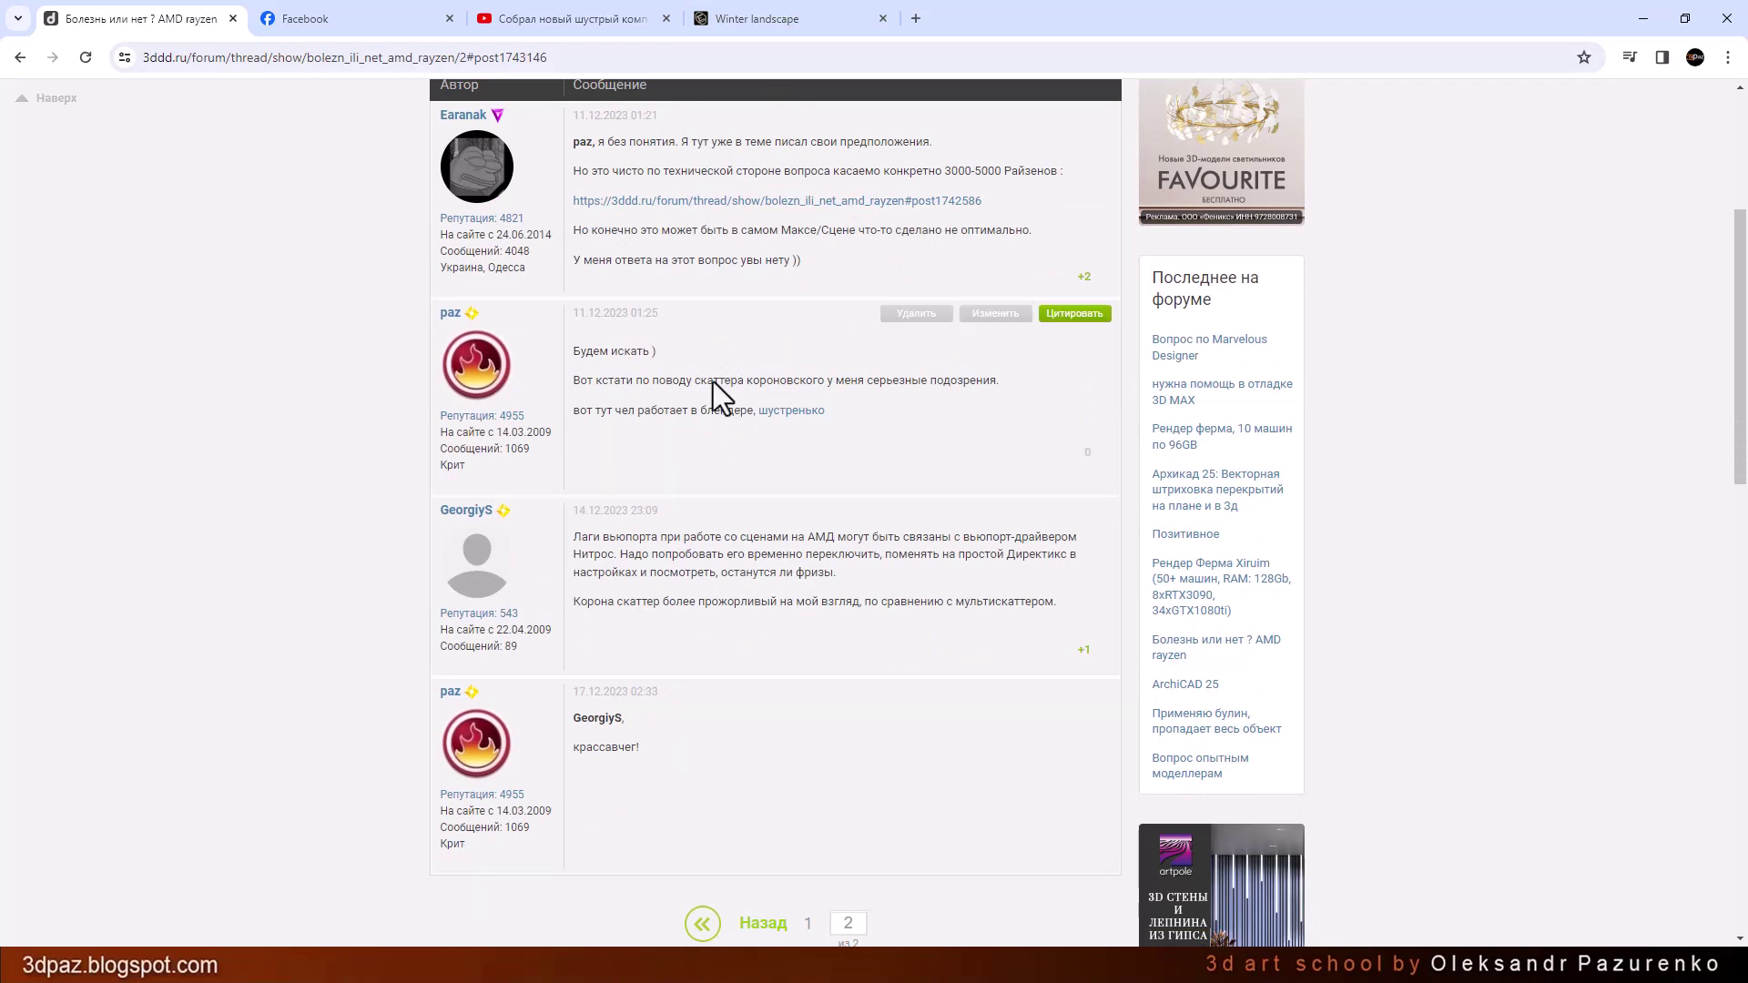
scroll(820, 519, "down", 2)
mouse_move(756, 566)
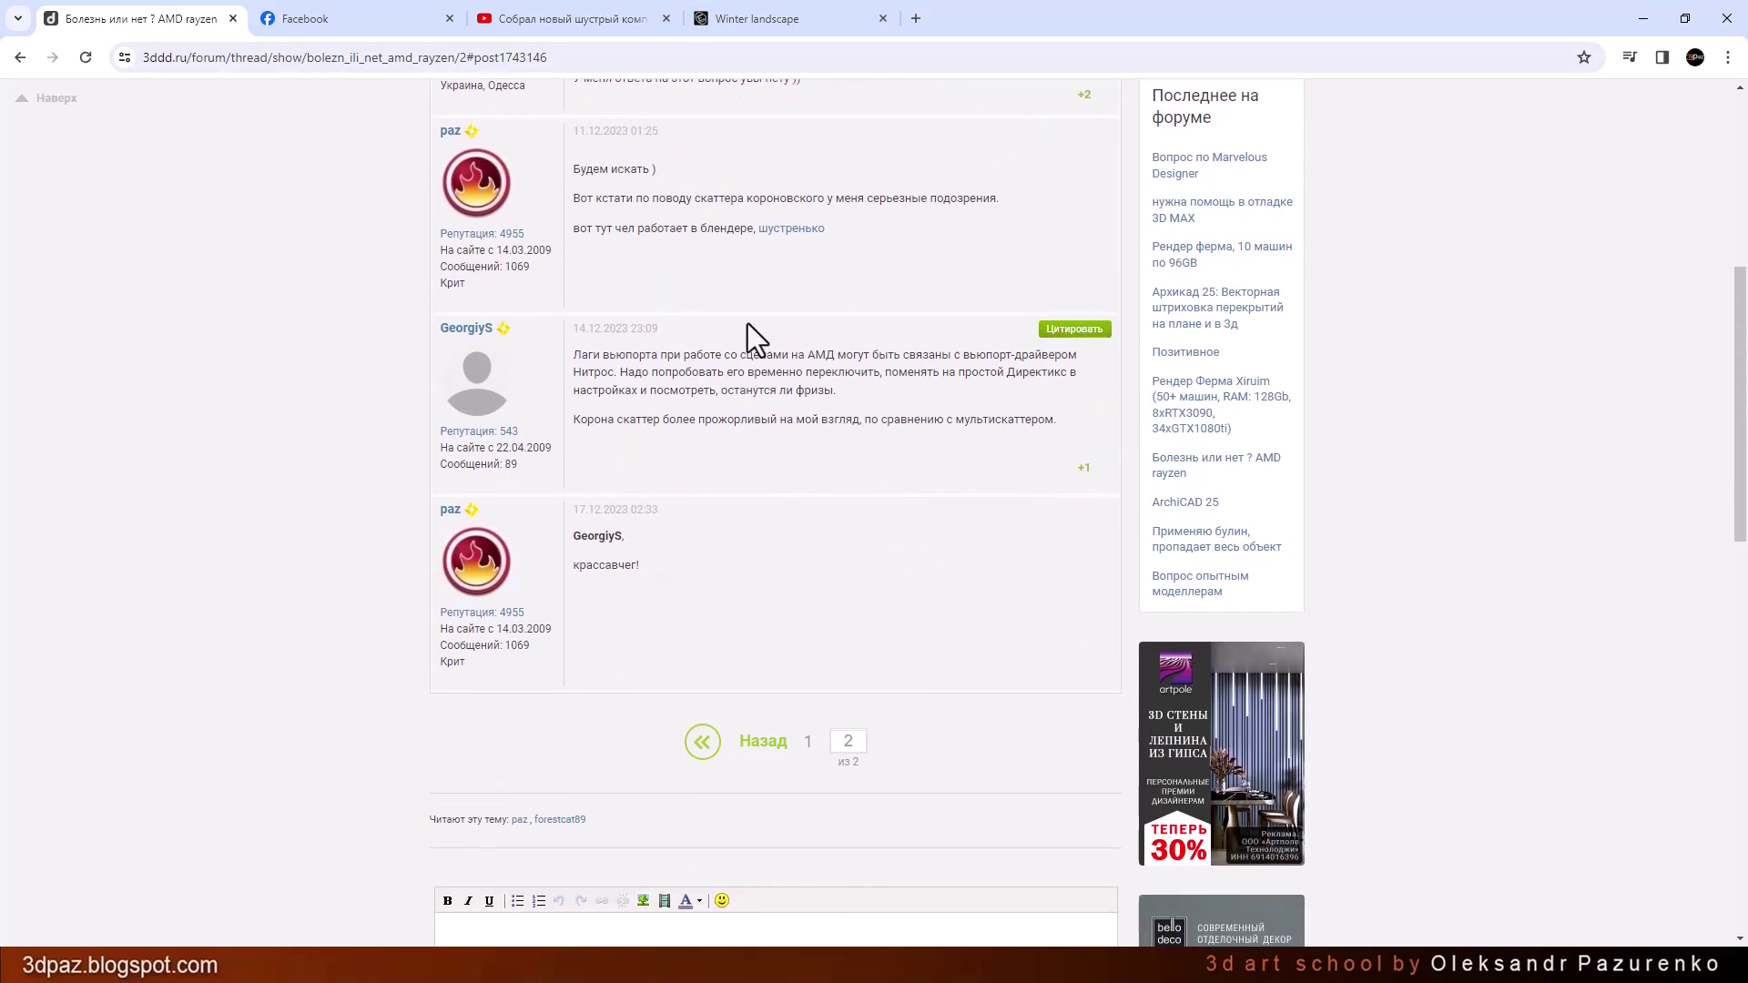
Highlight the reply advising a temporary switch away from the Nitrous driver, then return to 3ds Max.
left_click(456, 330)
left_click(459, 330)
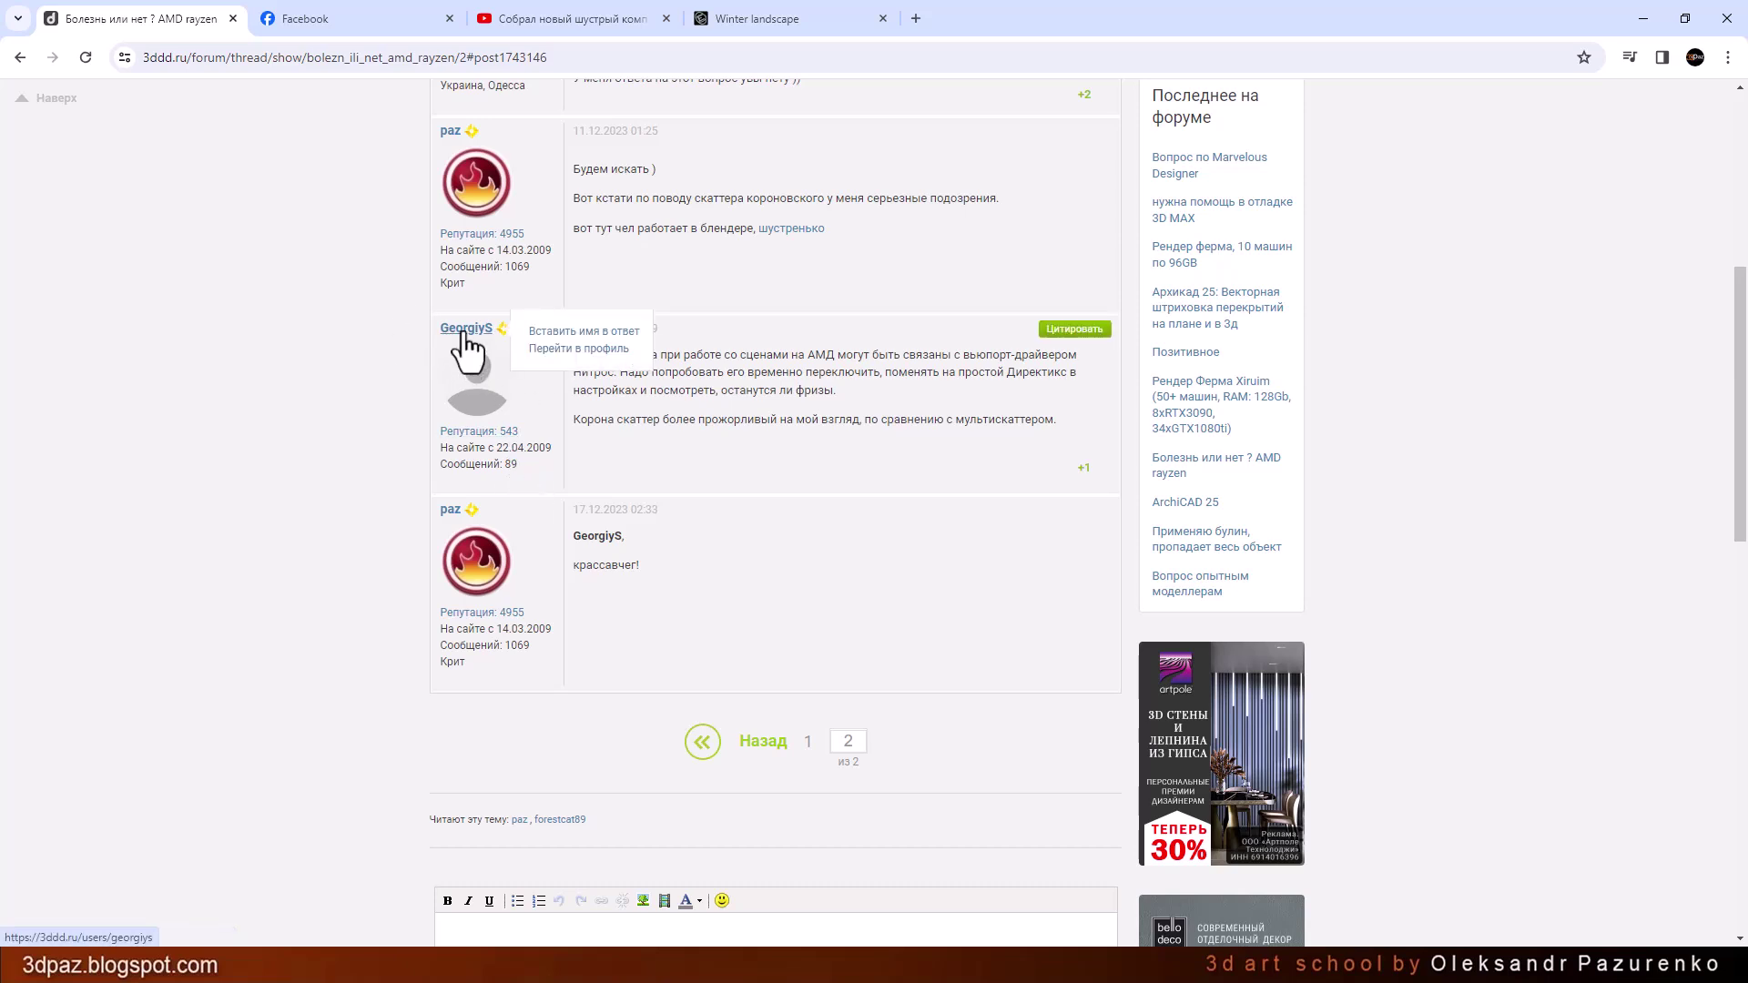
left_click_drag(571, 354, 1072, 413)
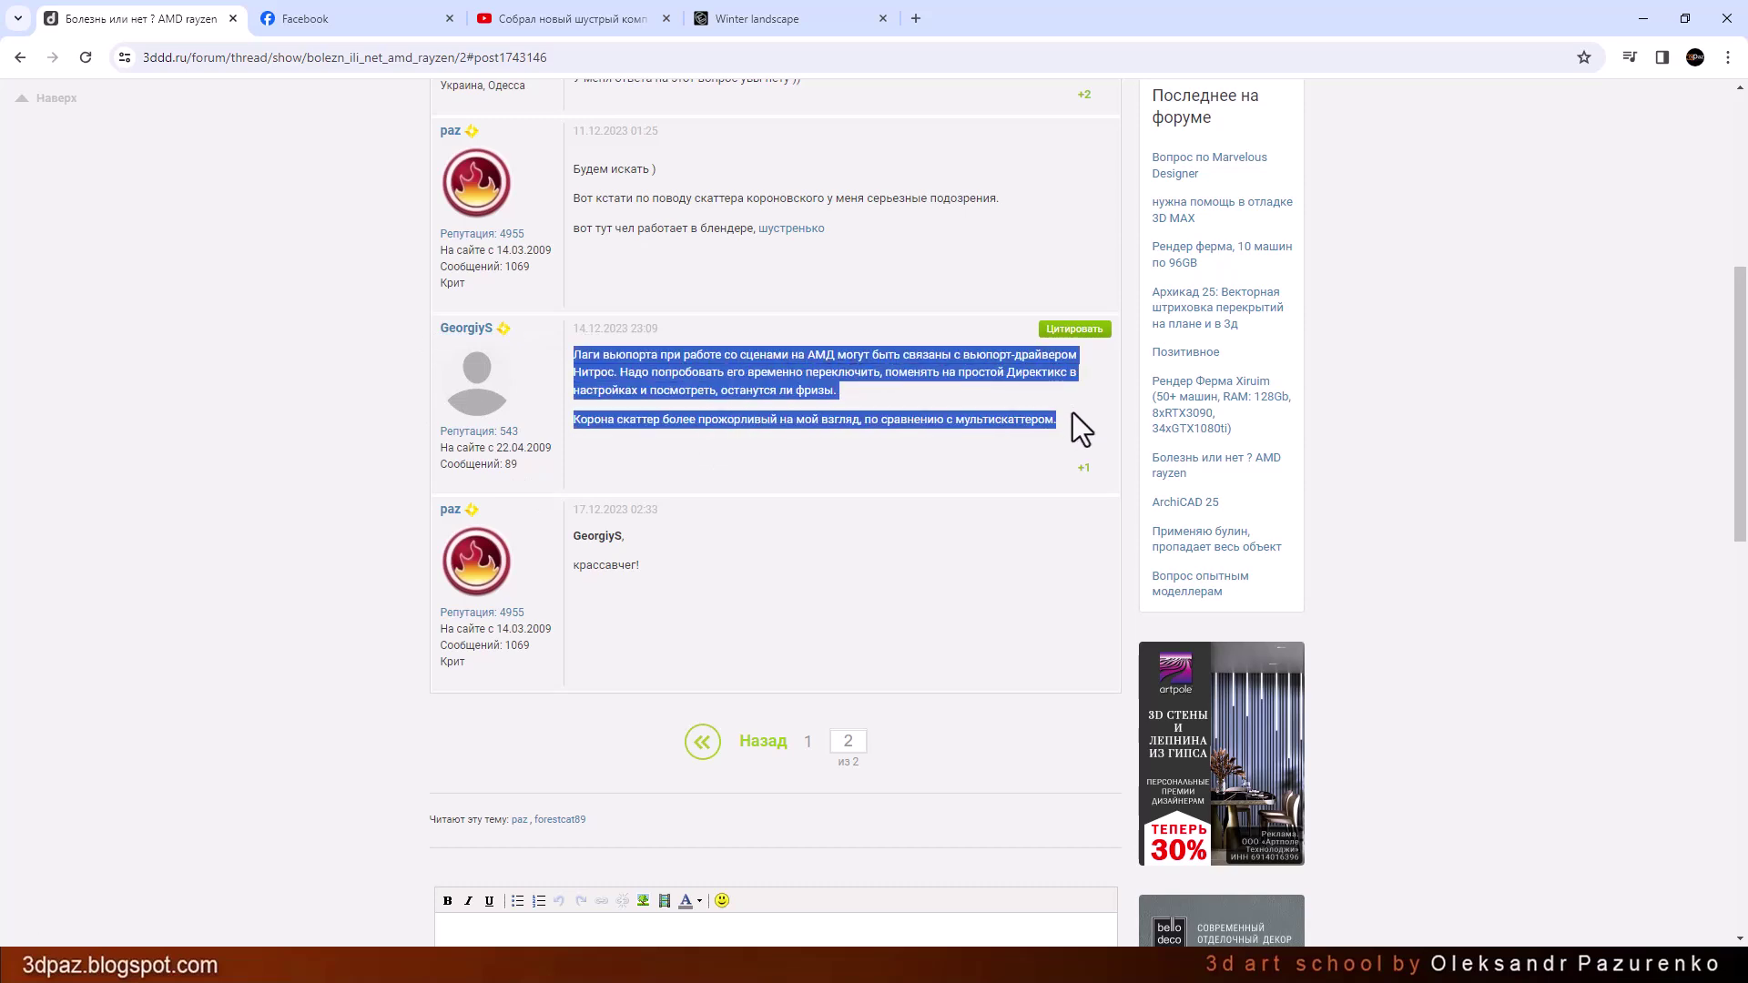
left_click(560, 581)
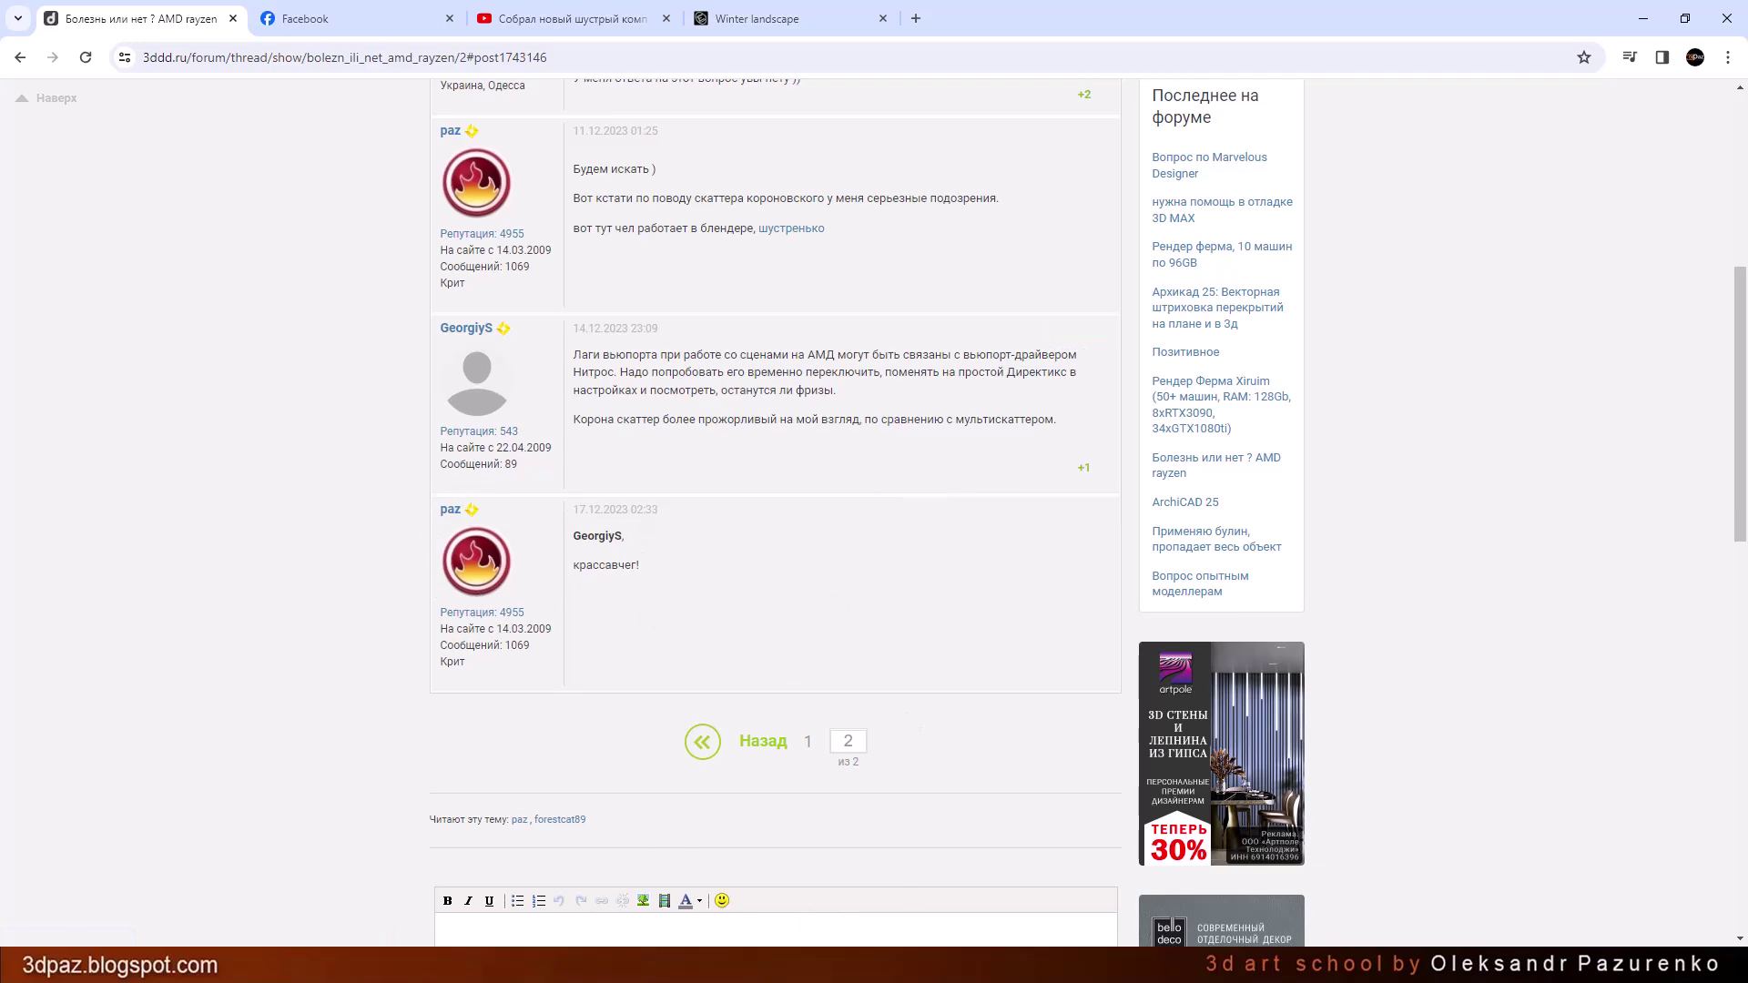
left_click(929, 888)
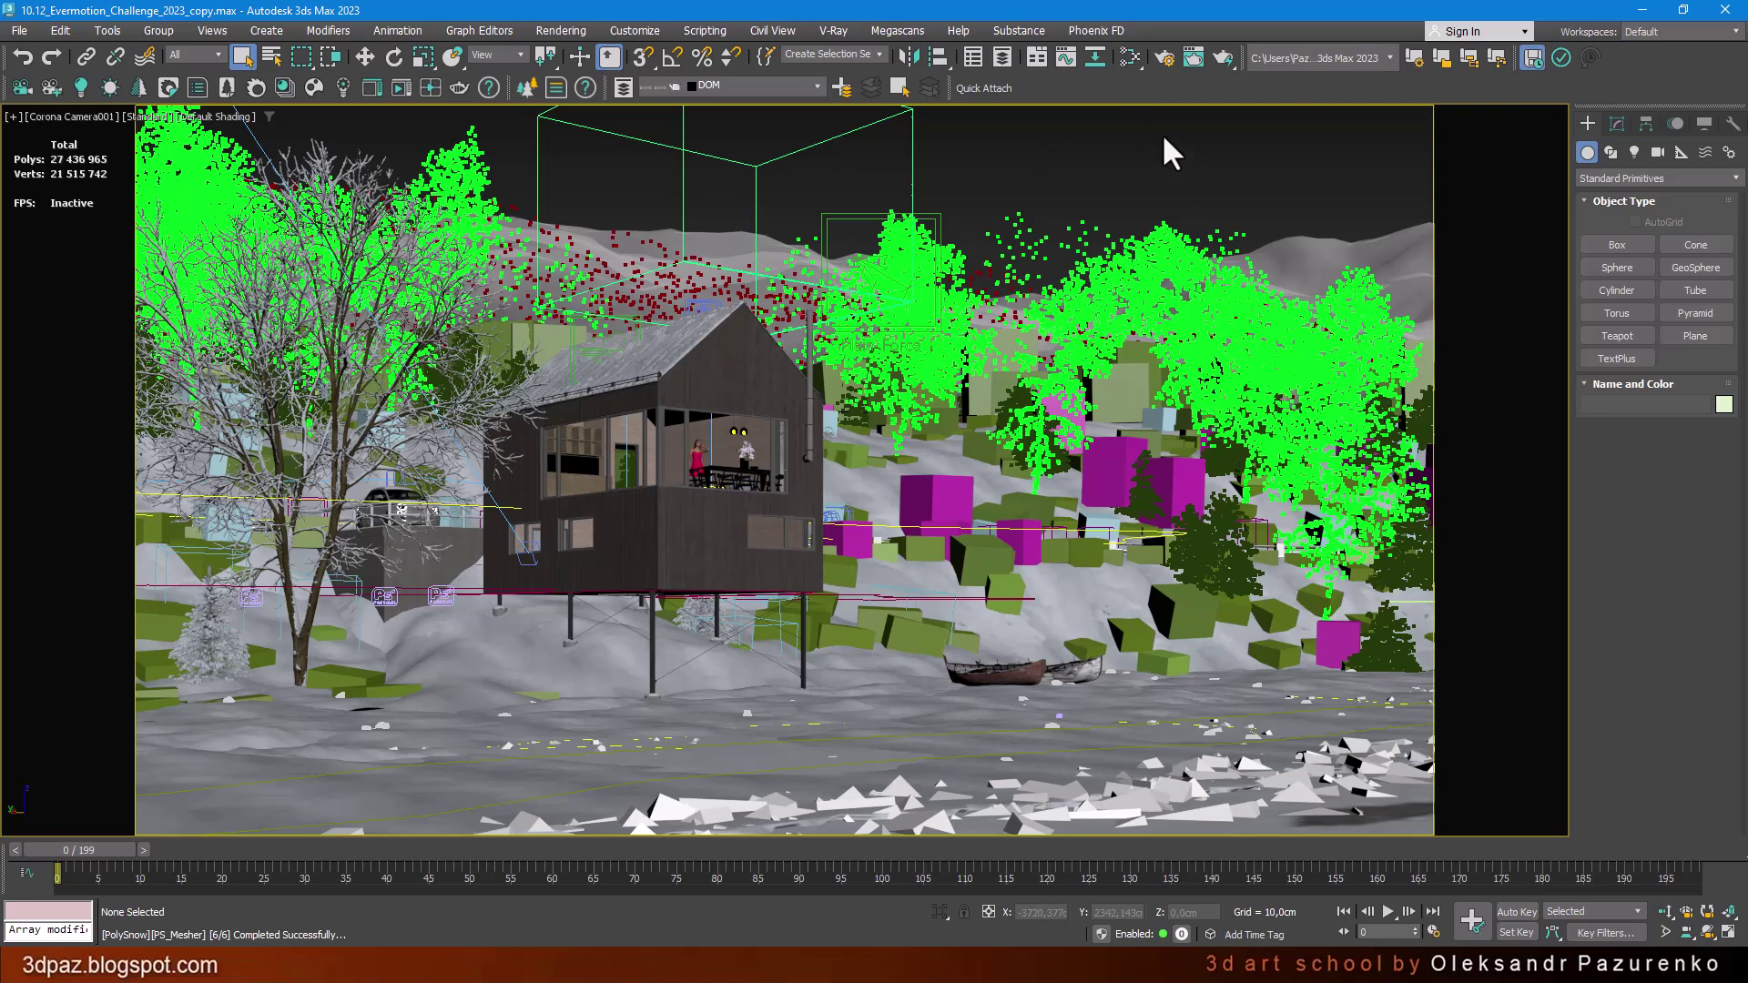
Switch from Corona Camera001 to a free Perspective view and zoom out over the site.
key("p")
scroll(1184, 537, "down", 5)
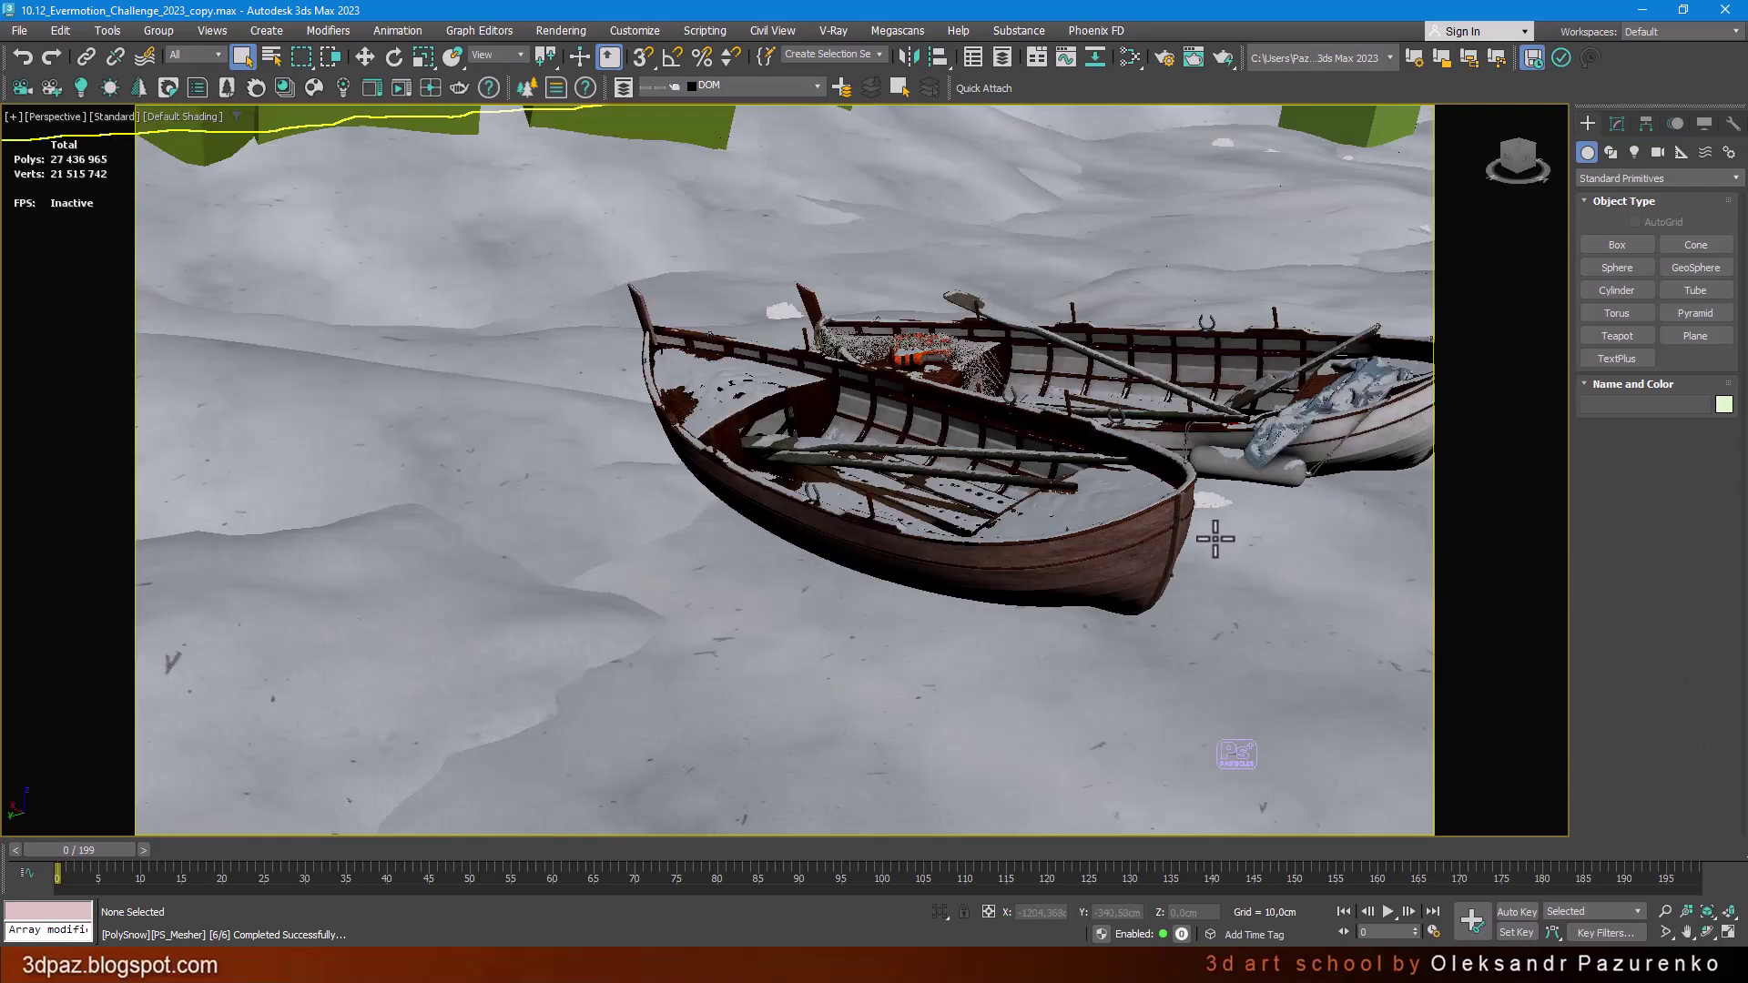
scroll(1183, 528, "down", 5)
scroll(1047, 501, "down", 5)
scroll(1002, 471, "down", 3)
scroll(1003, 471, "down", 3)
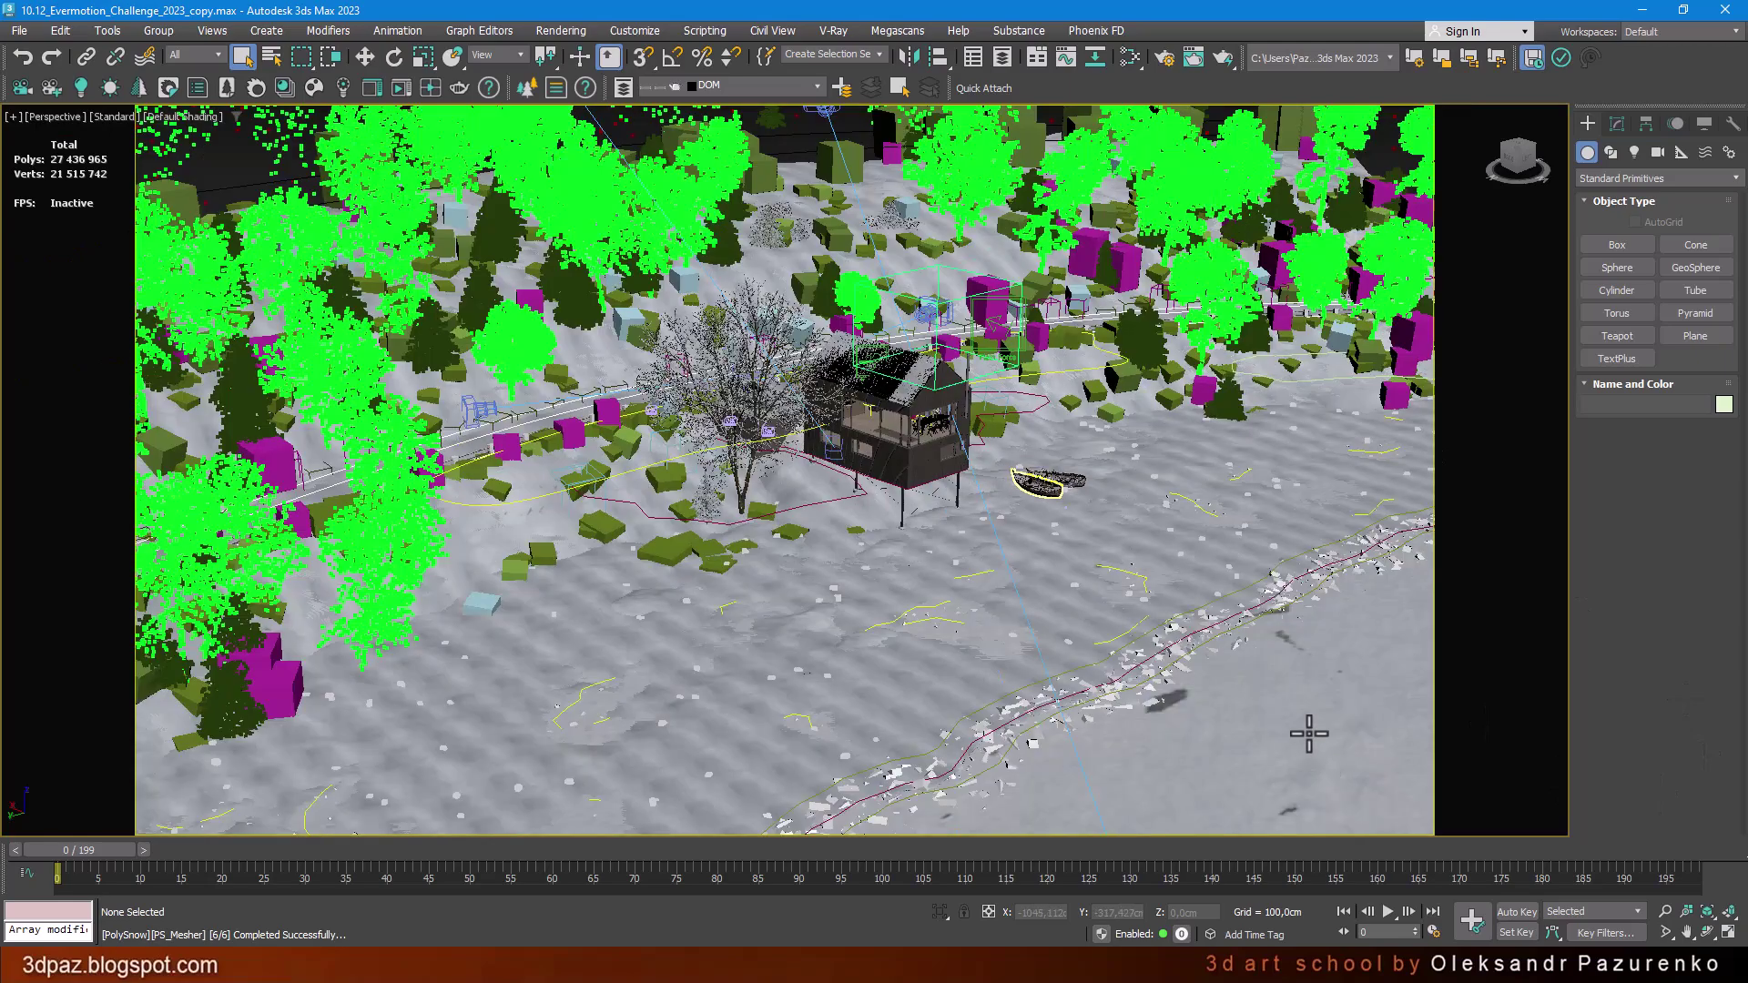
scroll(609, 366, "down", 2)
scroll(982, 519, "up", 3)
scroll(983, 519, "up", 2)
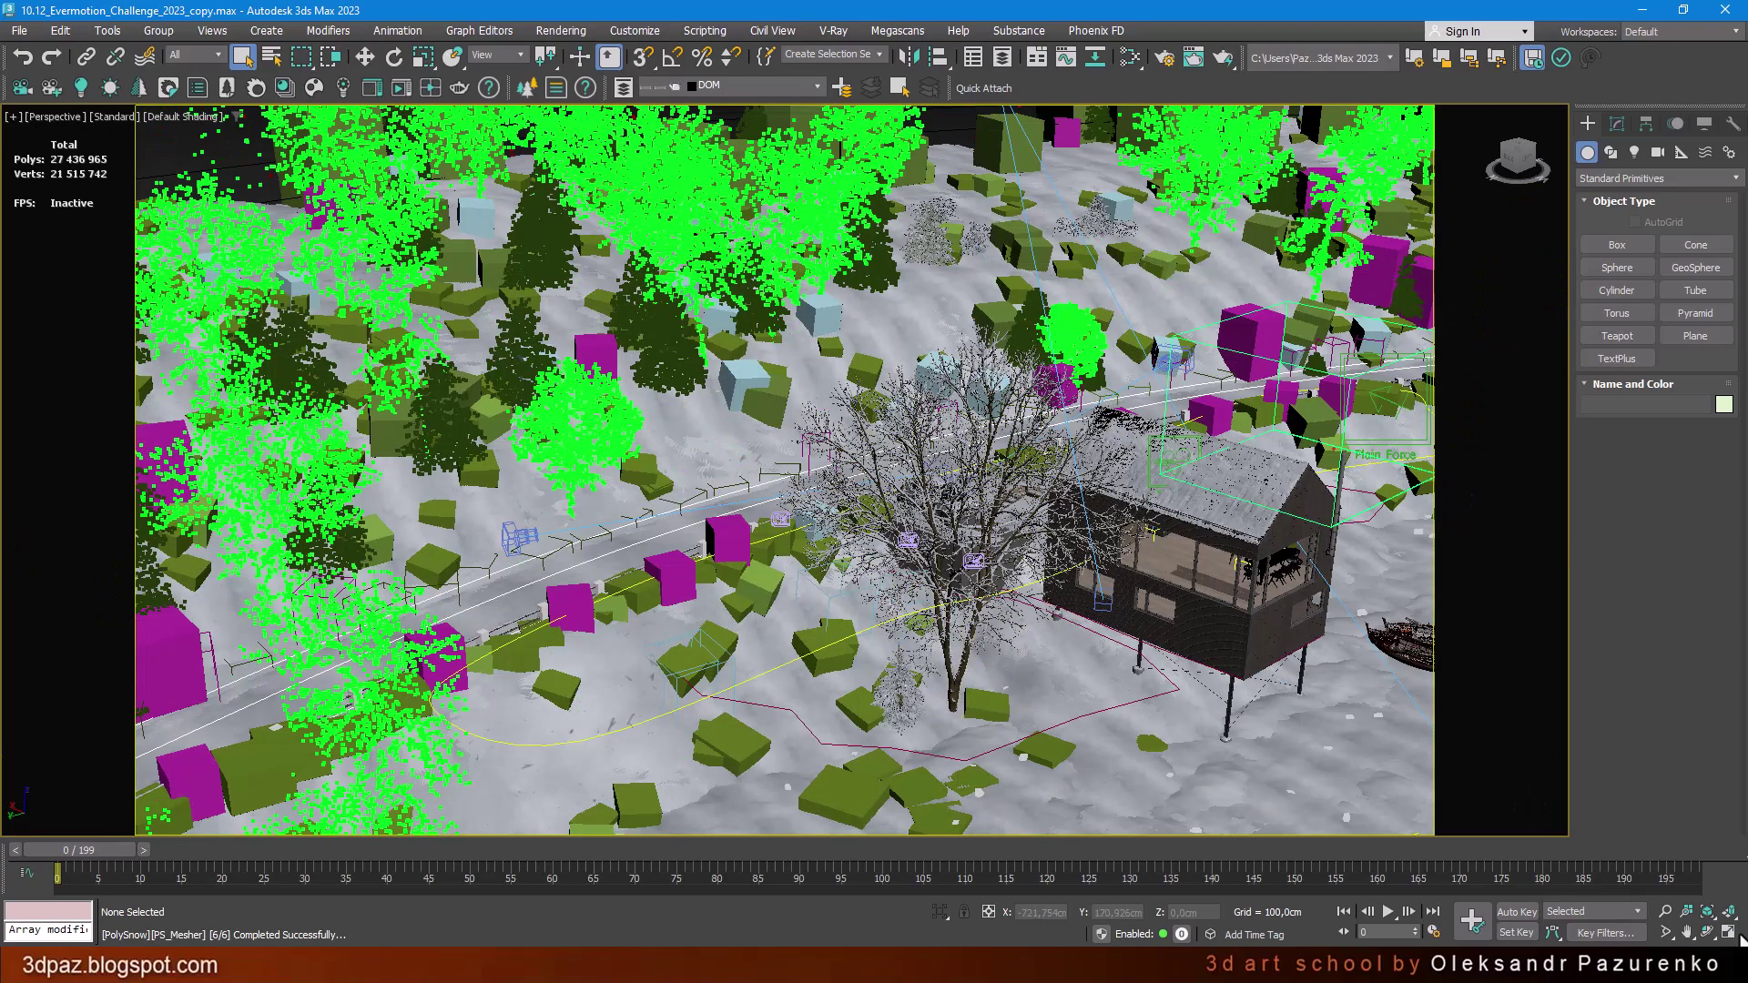
Orbit down over the trees and house until the road runs across the site.
key("ctrl+r")
mouse_move(1095, 511)
left_mouse_down()
mouse_move(942, 516)
mouse_move(85, 225)
left_mouse_up()
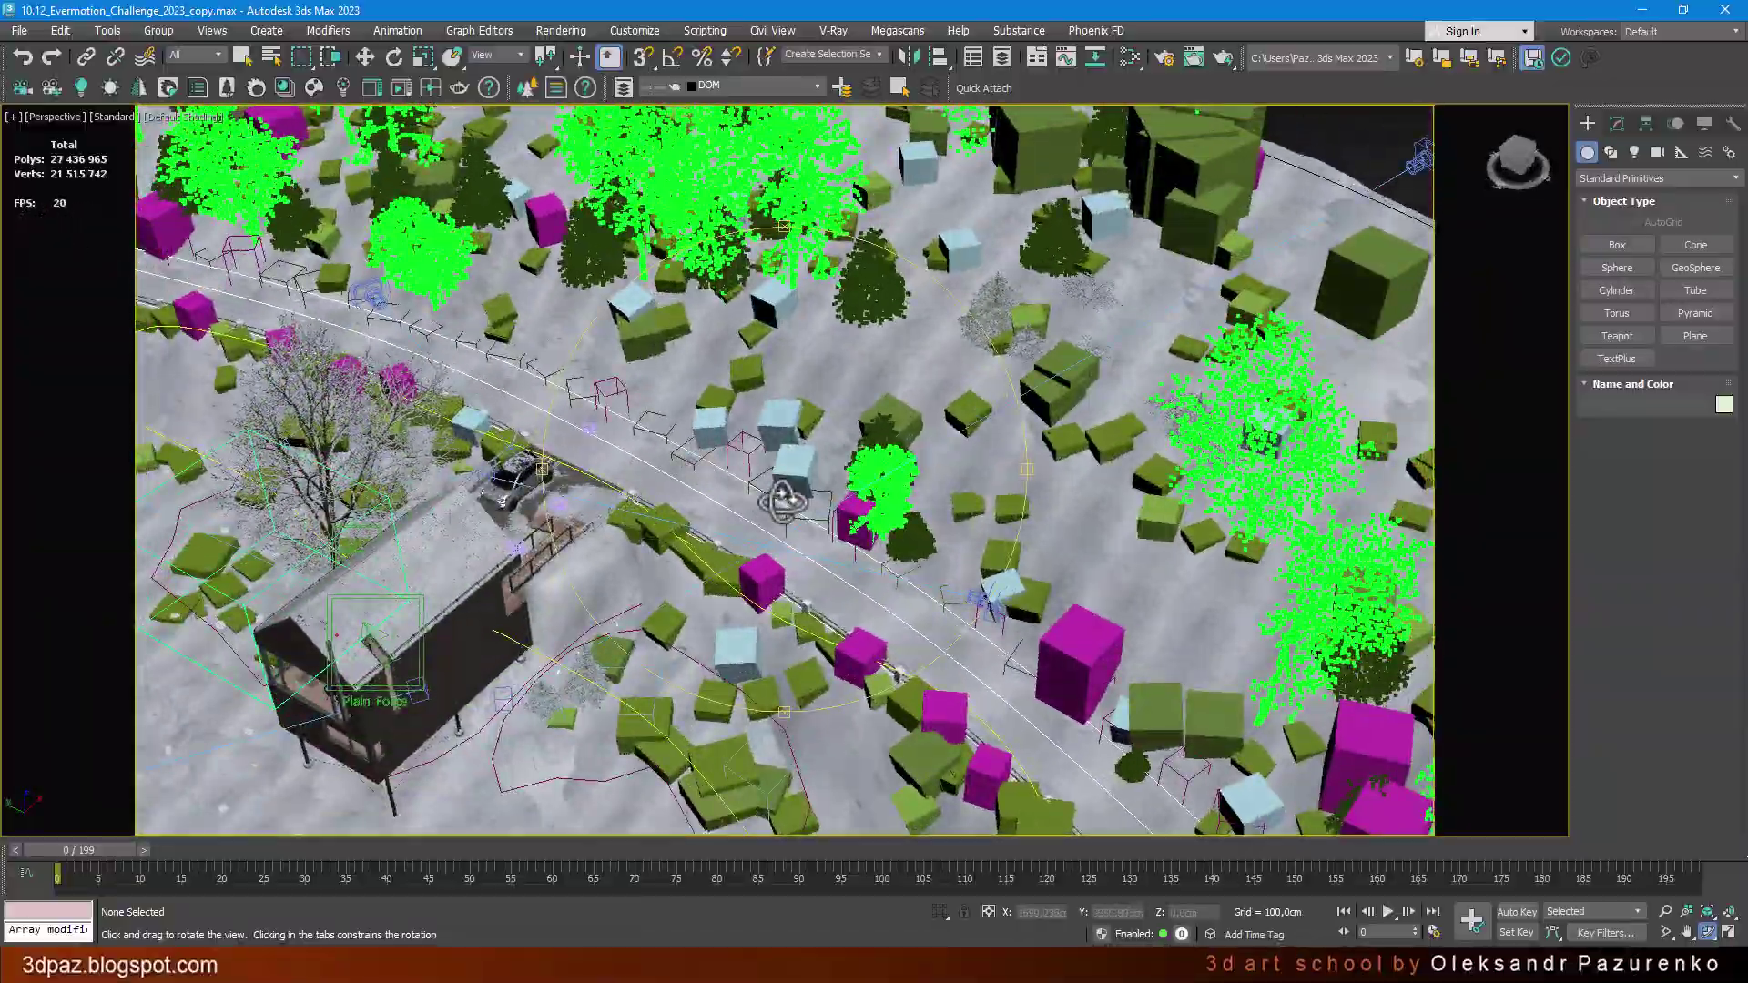
mouse_move(780, 495)
left_mouse_down()
mouse_move(873, 496)
mouse_move(687, 457)
mouse_move(889, 493)
mouse_move(631, 251)
left_mouse_up()
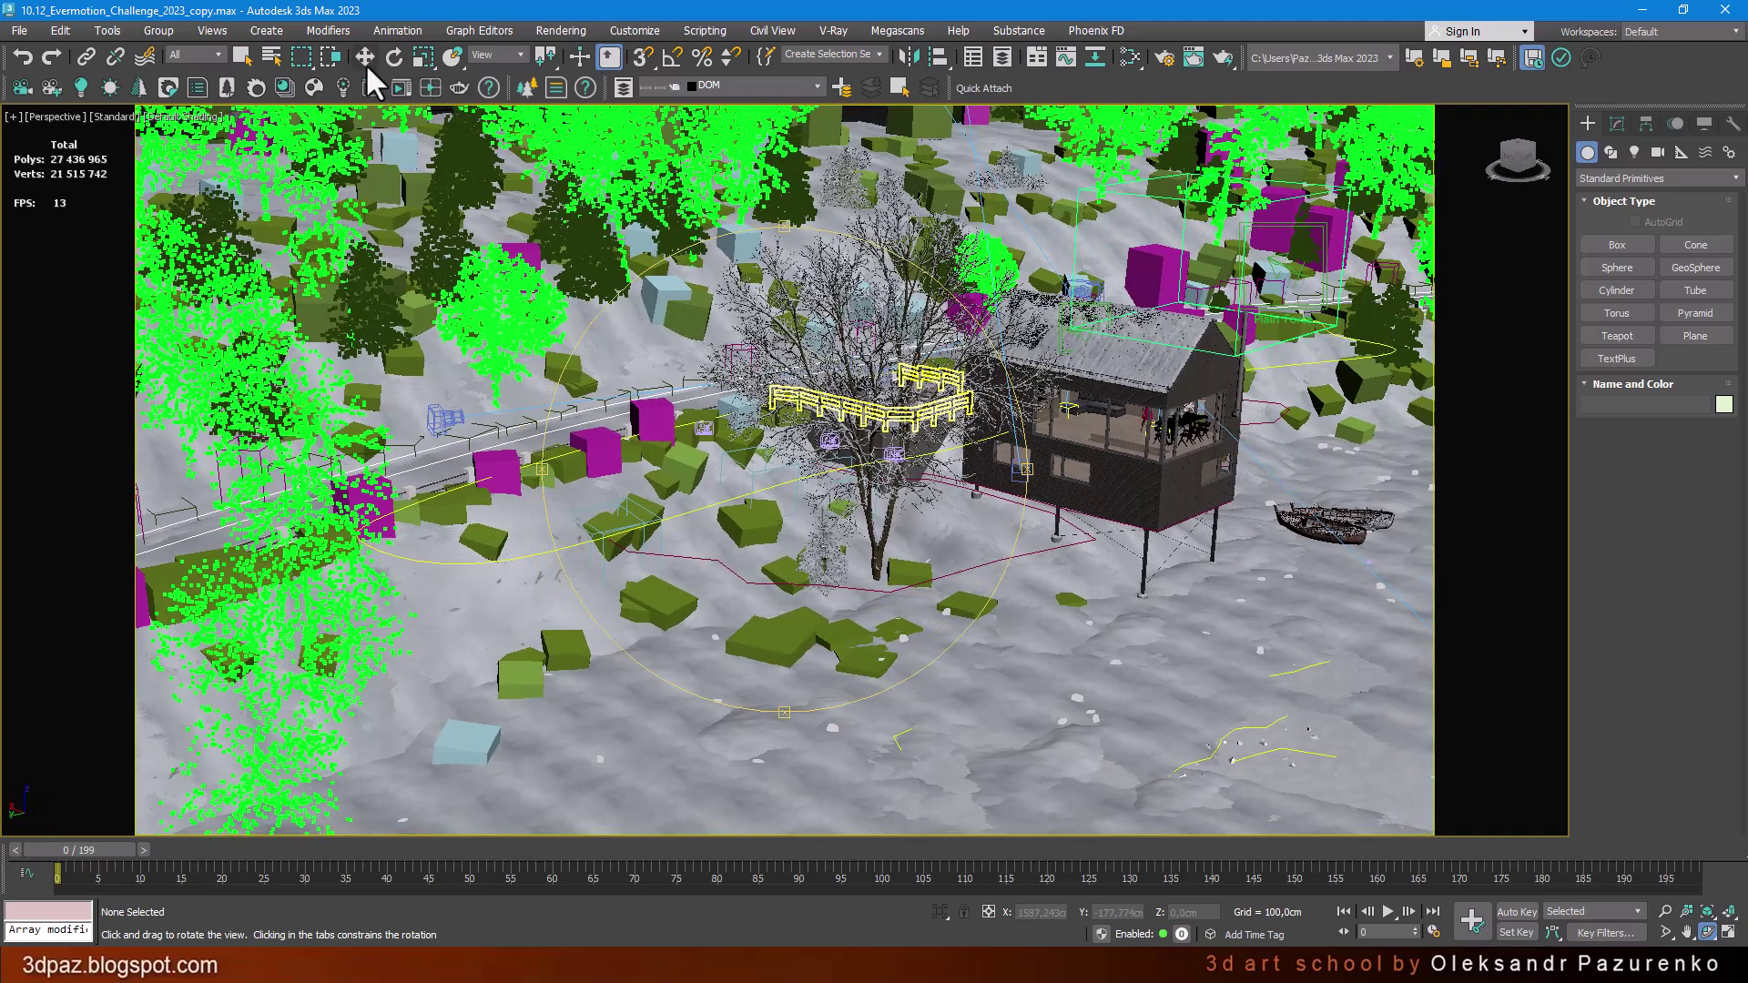
left_click(365, 58)
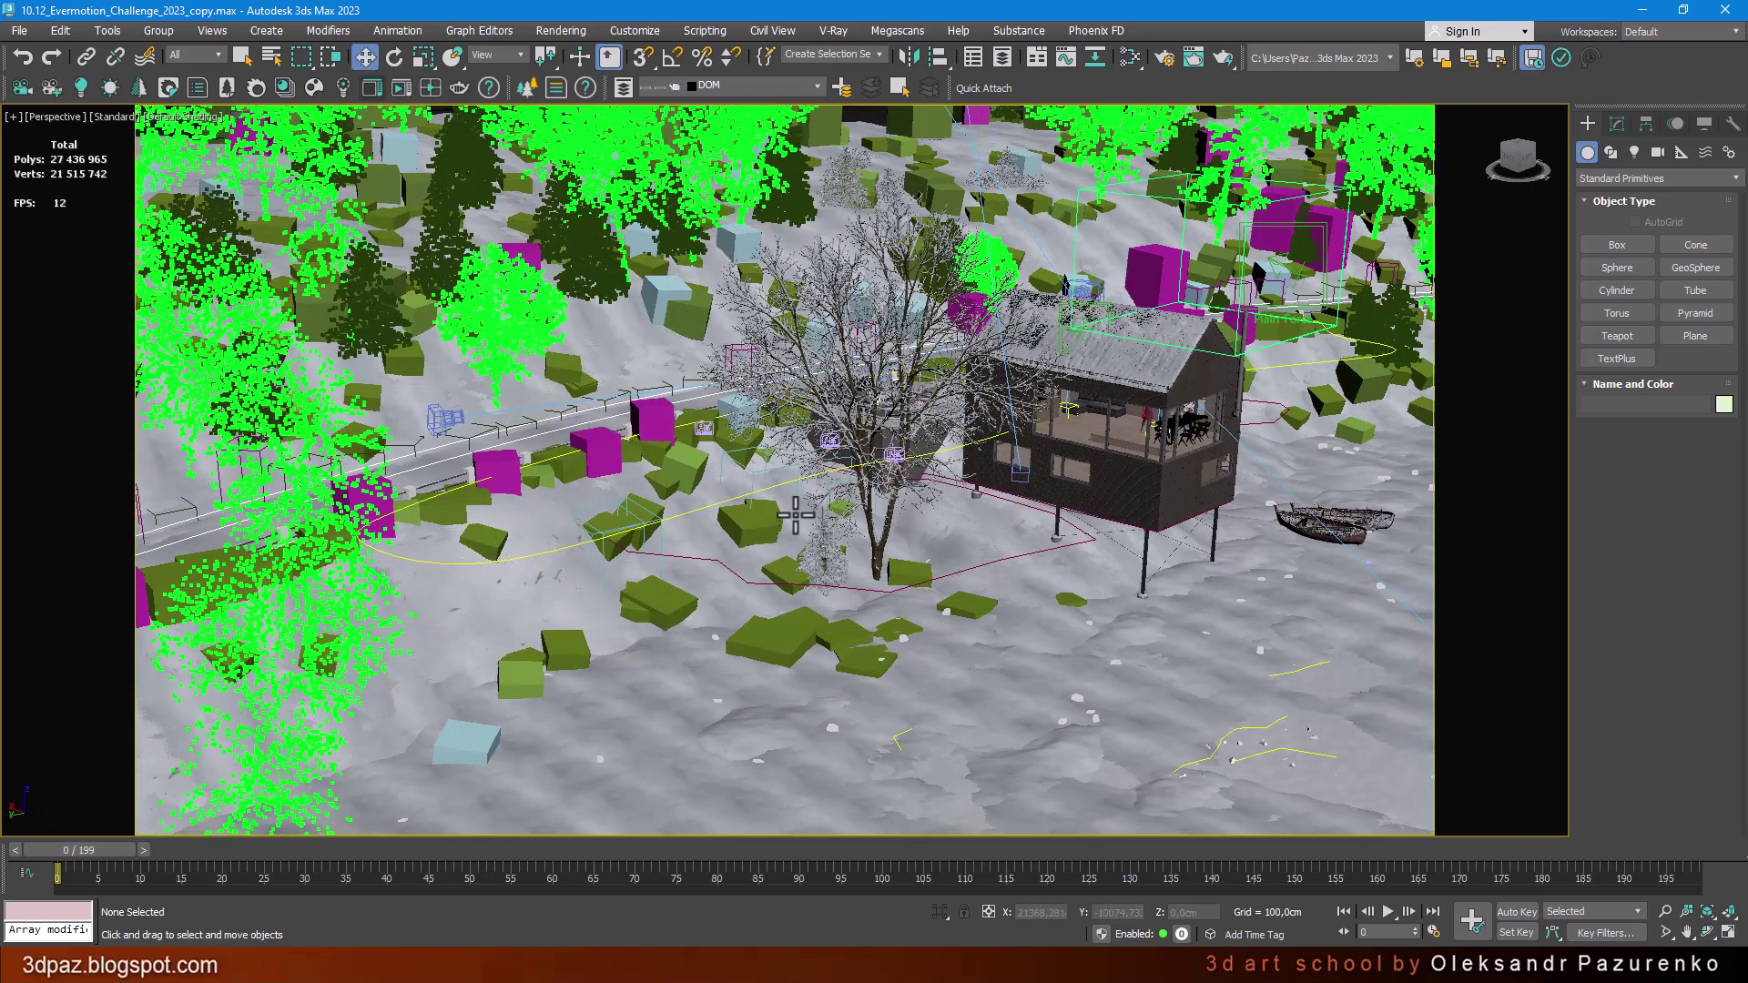
Select Ash-tree_07_winter, zoom in on it, then zoom out to the whole terrain and distant ridge.
left_click(881, 551)
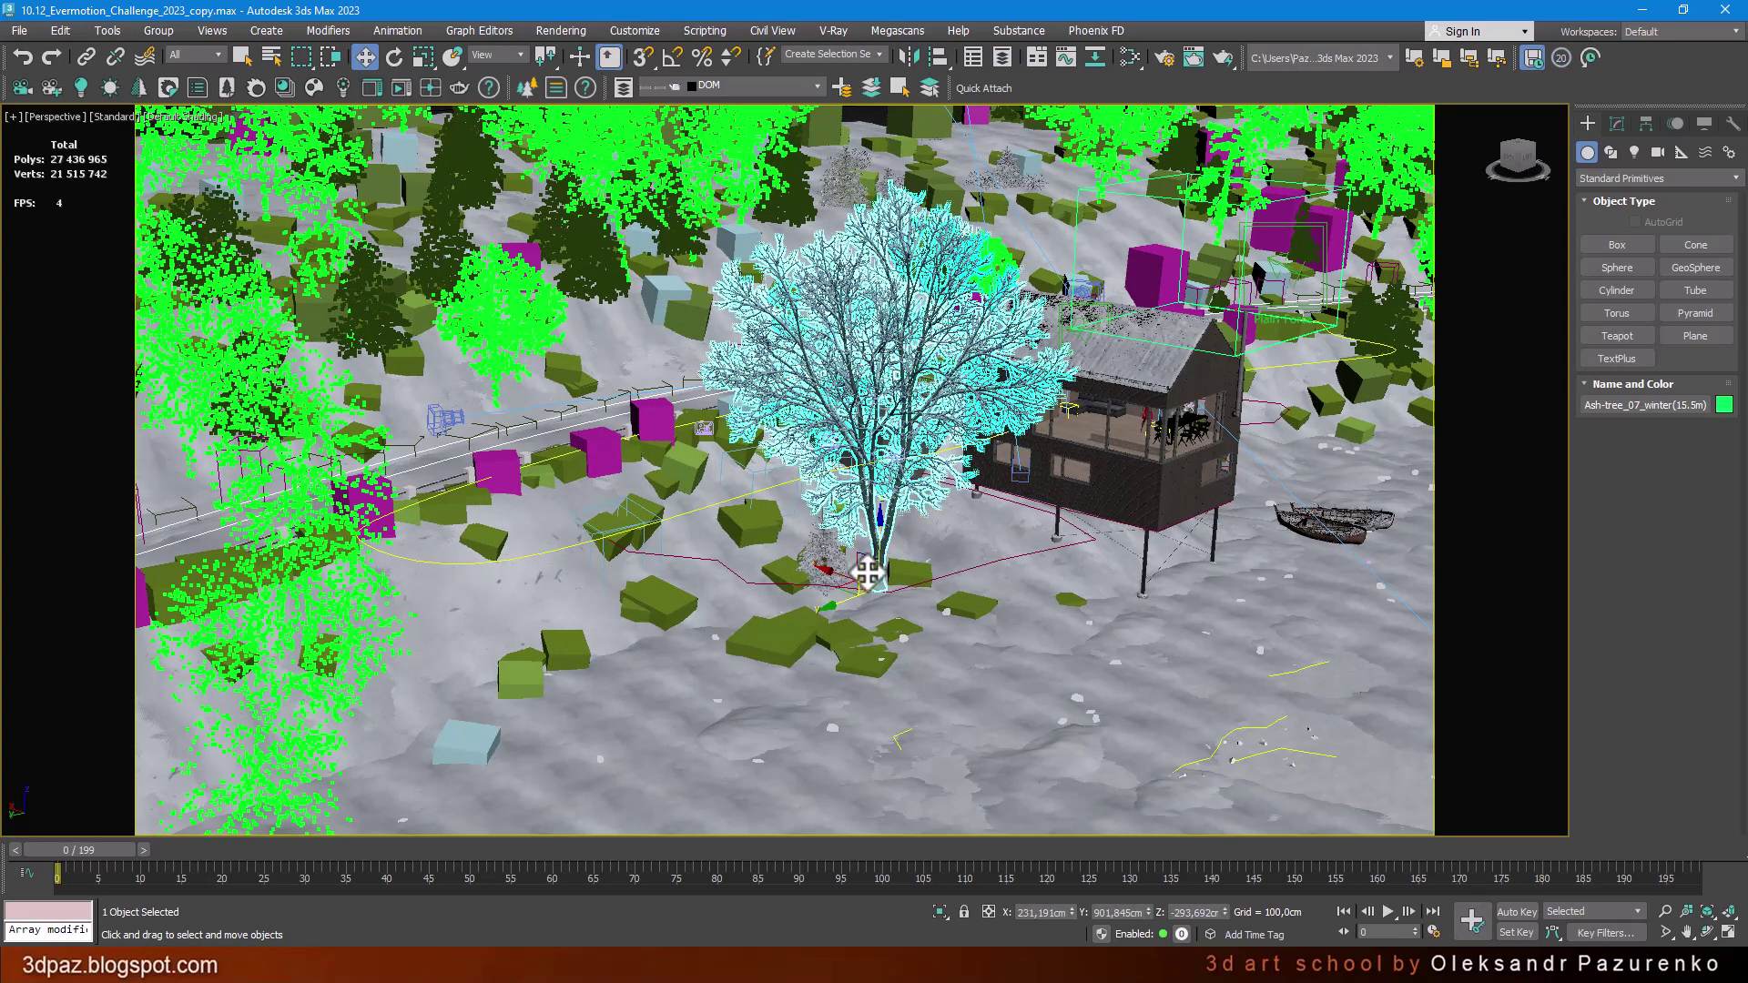
scroll(868, 573, "up", 3)
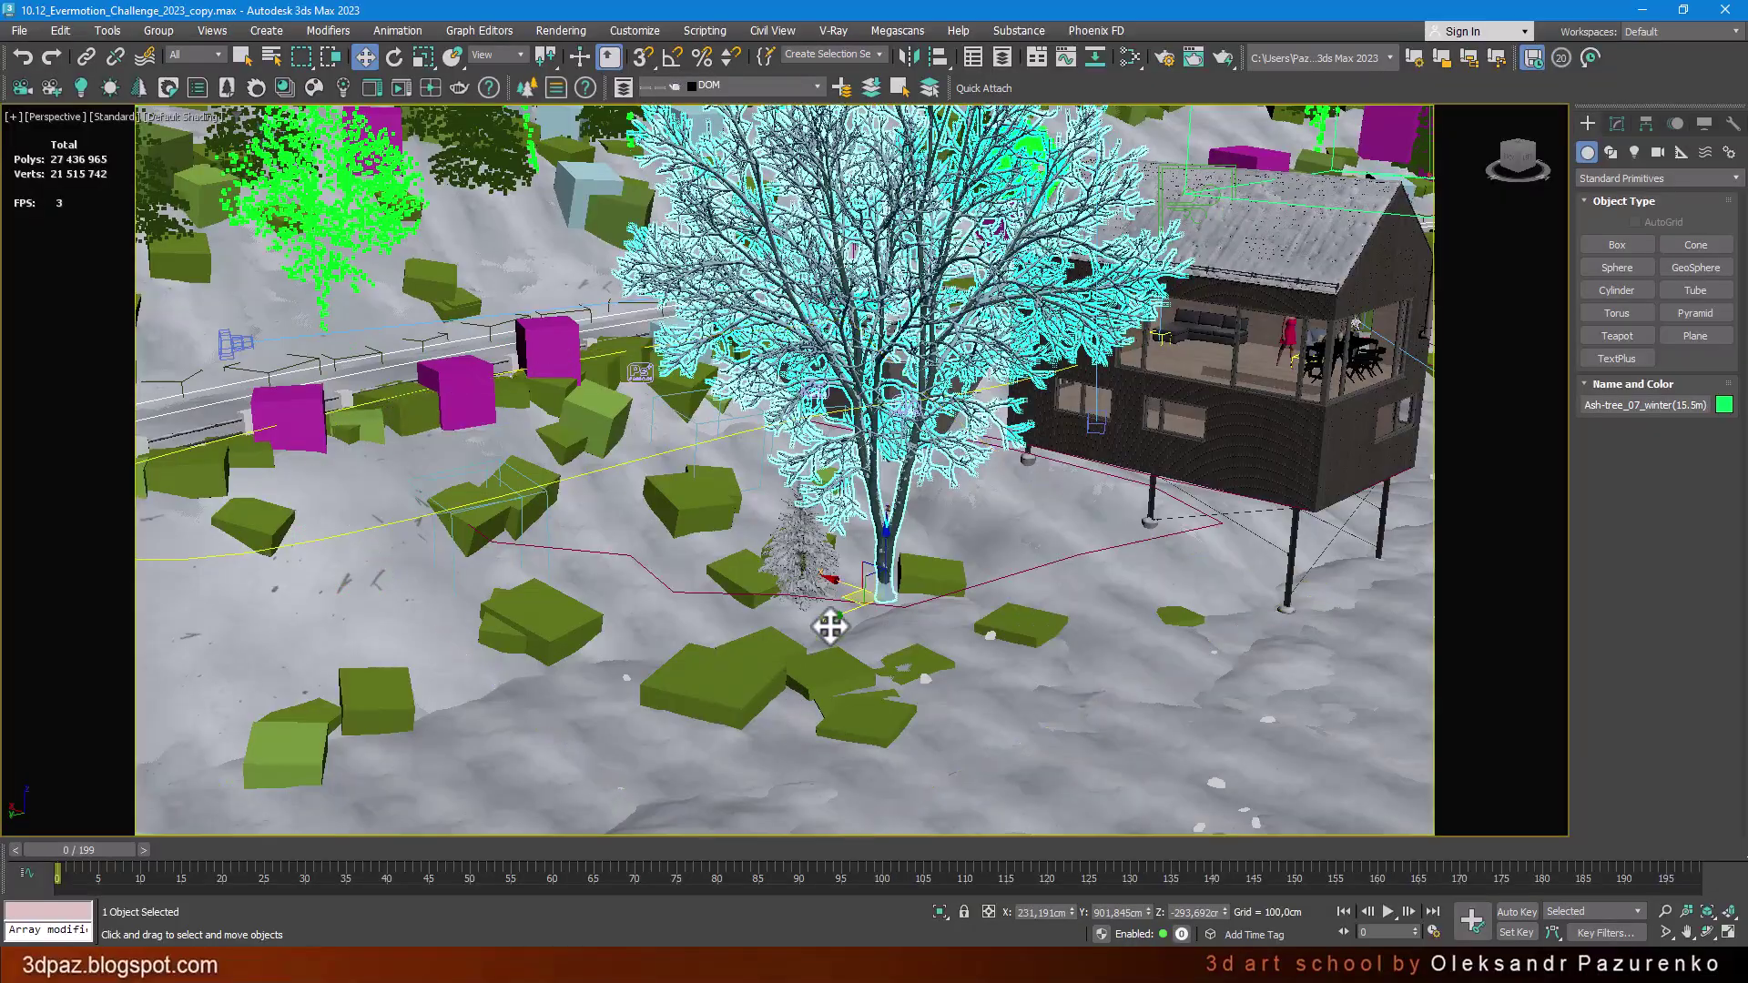
mouse_move(831, 730)
left_mouse_down()
mouse_move(823, 540)
mouse_move(768, 664)
left_mouse_up()
scroll(783, 592, "down", 2)
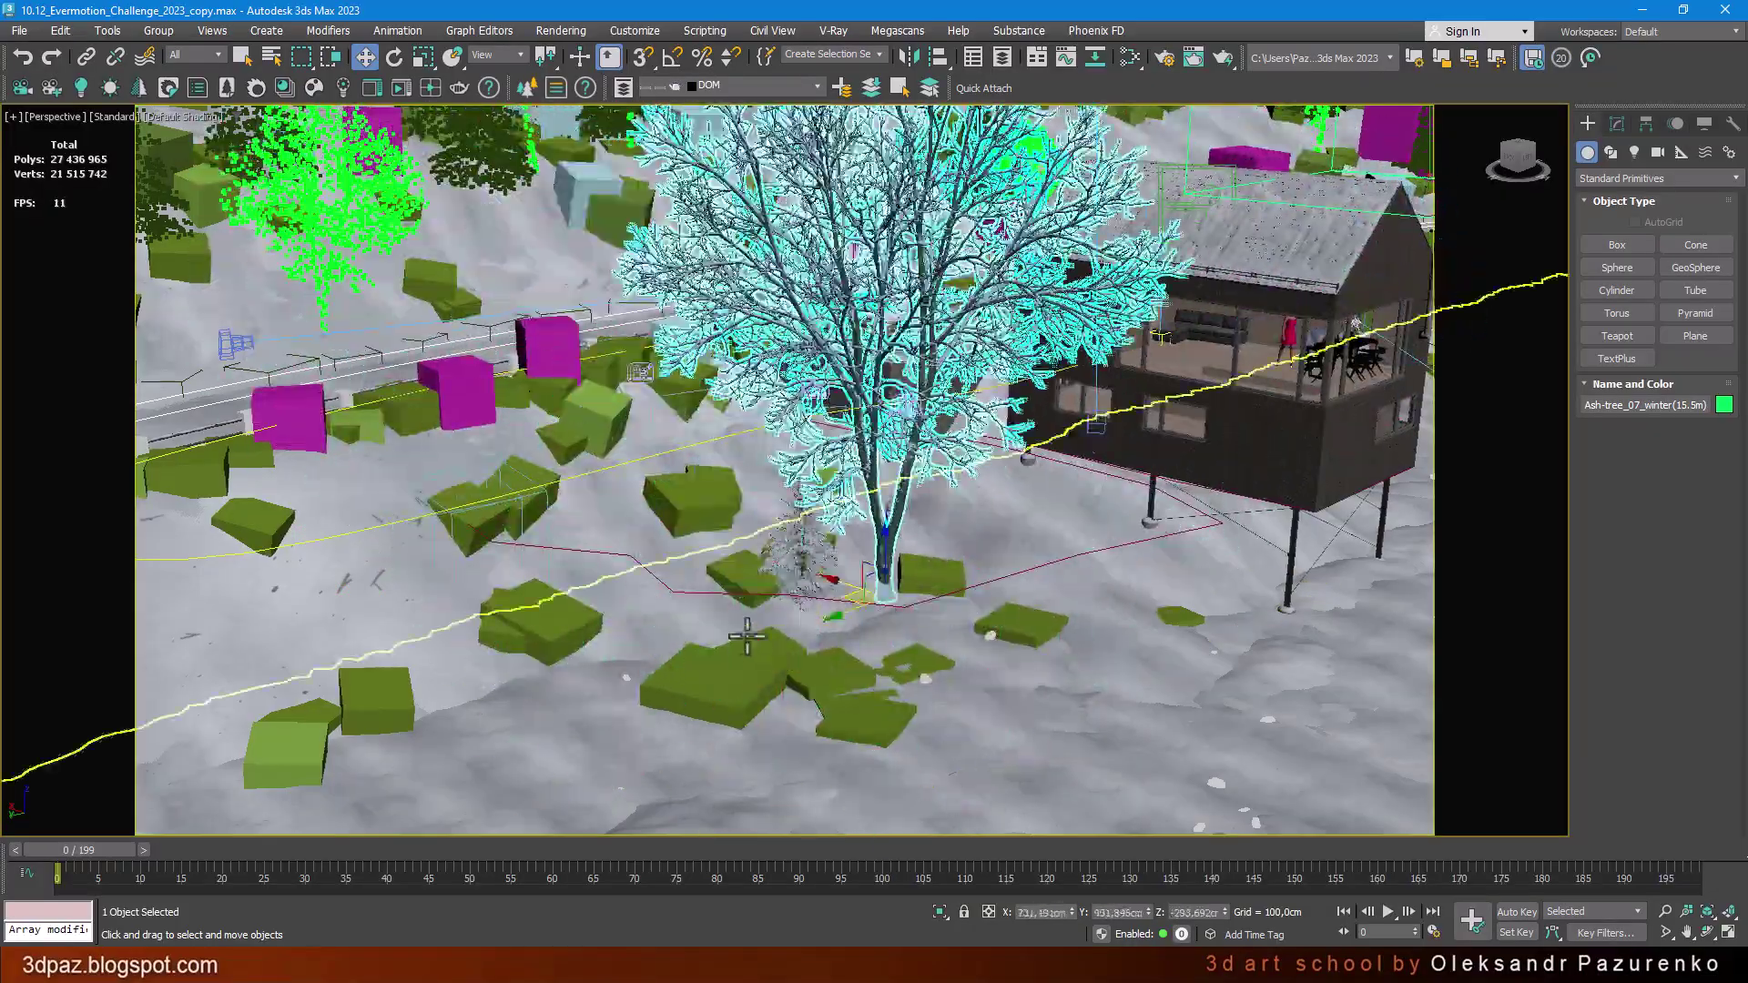
scroll(797, 505, "down", 5)
scroll(797, 505, "down", 2)
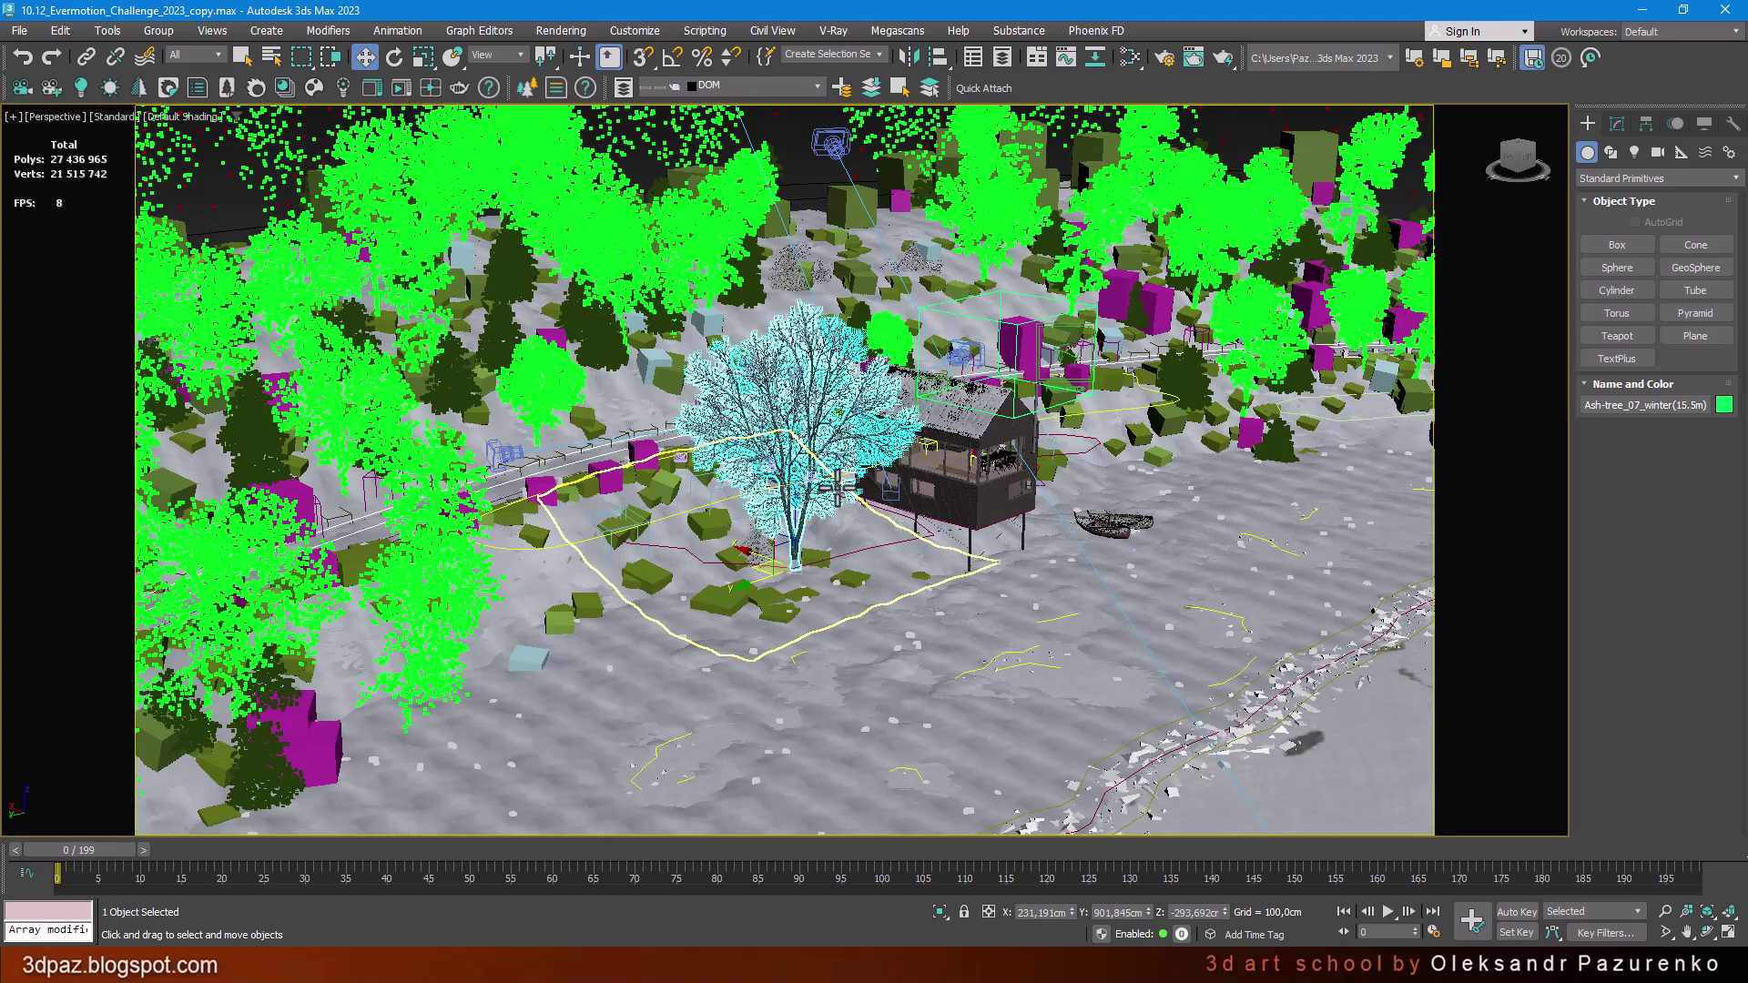
scroll(838, 480, "down", 3)
scroll(842, 474, "down", 4)
scroll(849, 465, "down", 2)
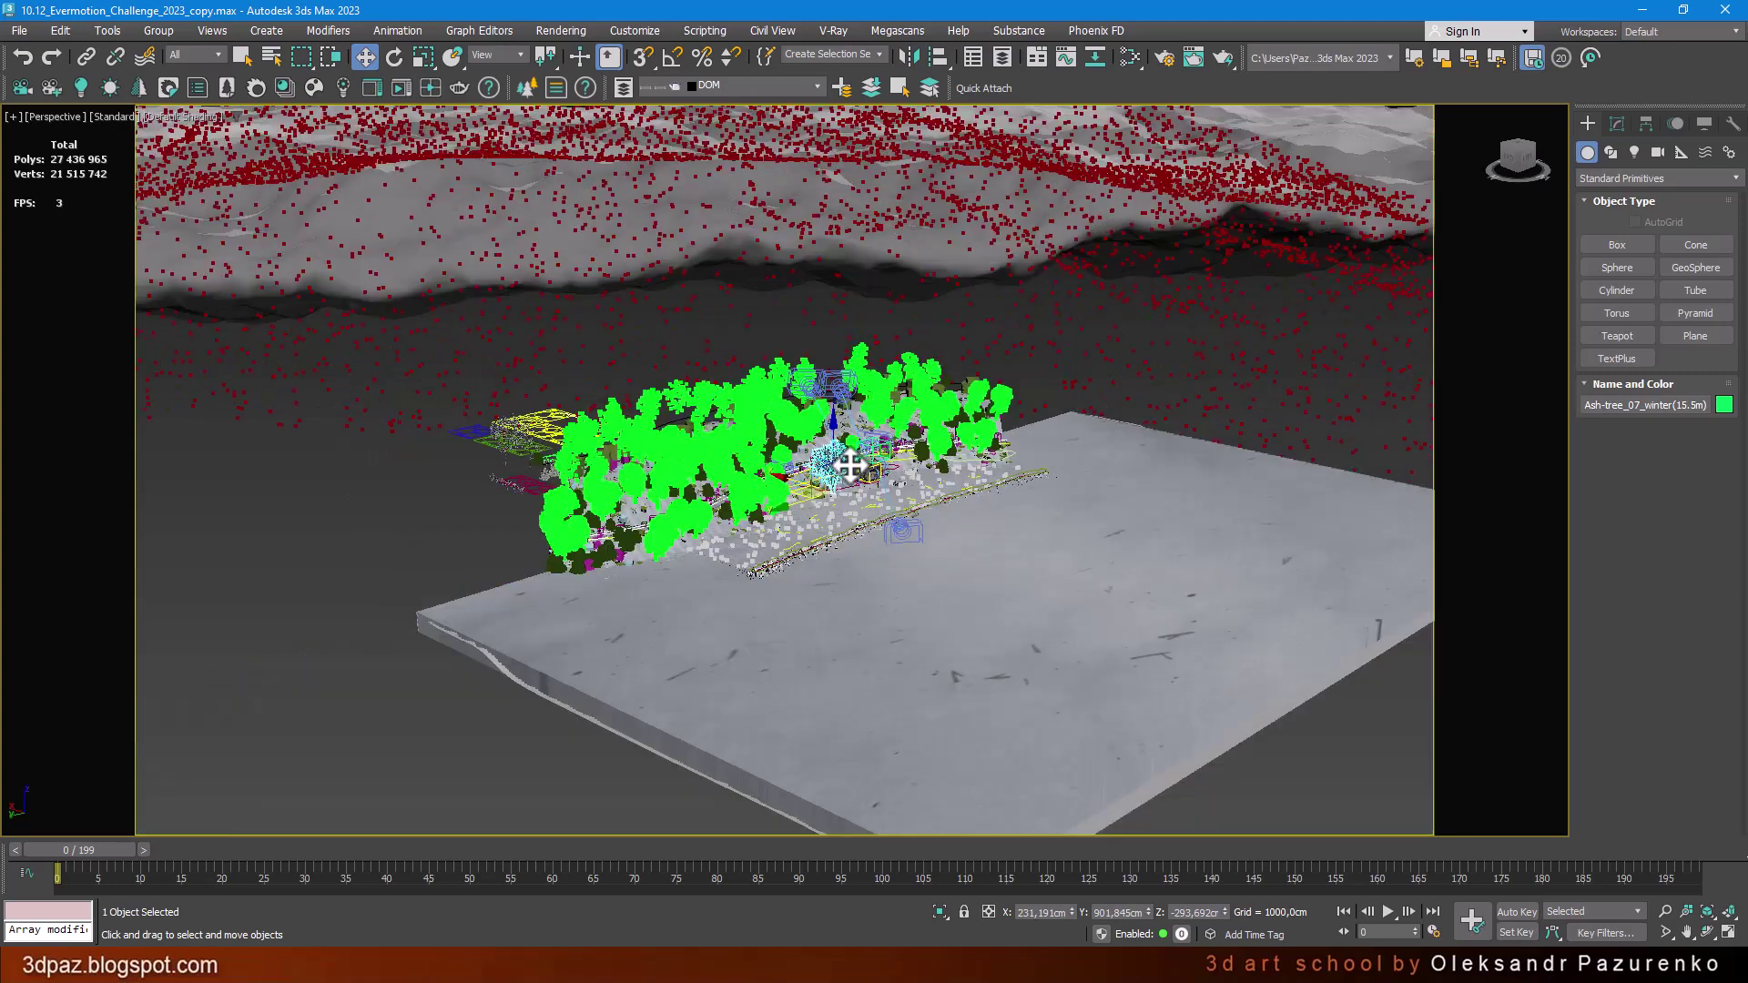
scroll(851, 465, "down", 2)
scroll(1282, 706, "down", 2)
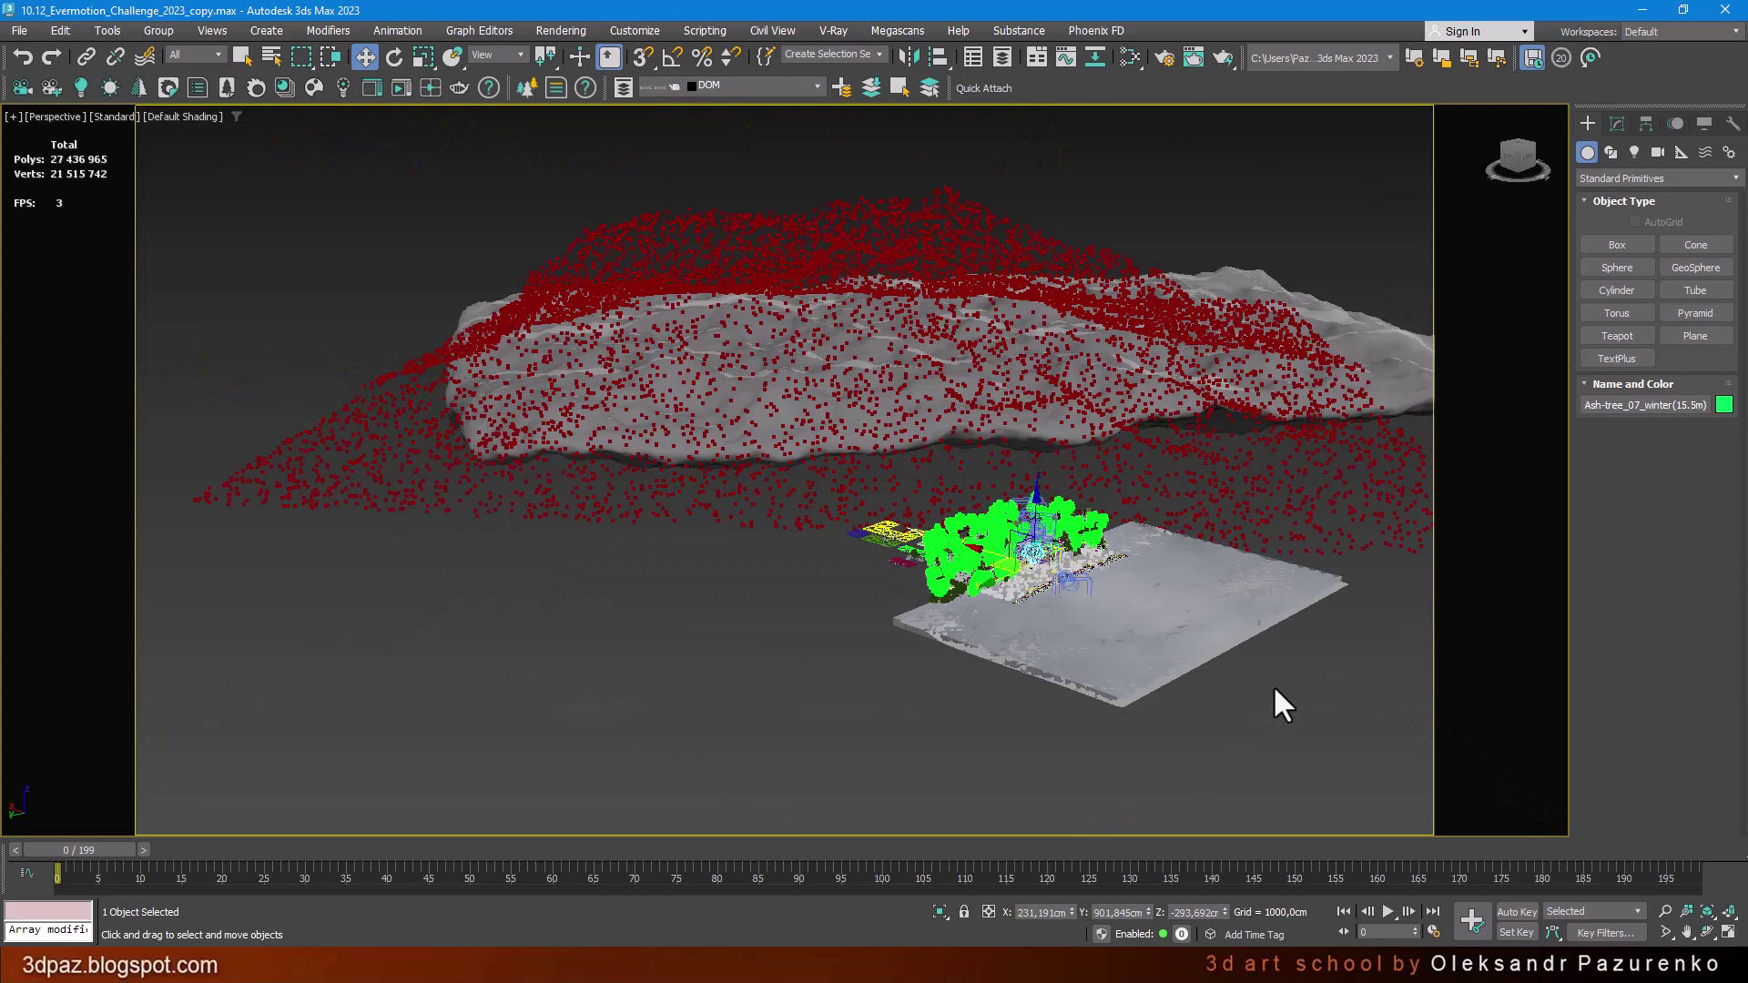
Deselect the ash tree and zoom extents to show the whole scene.
left_click(1337, 739)
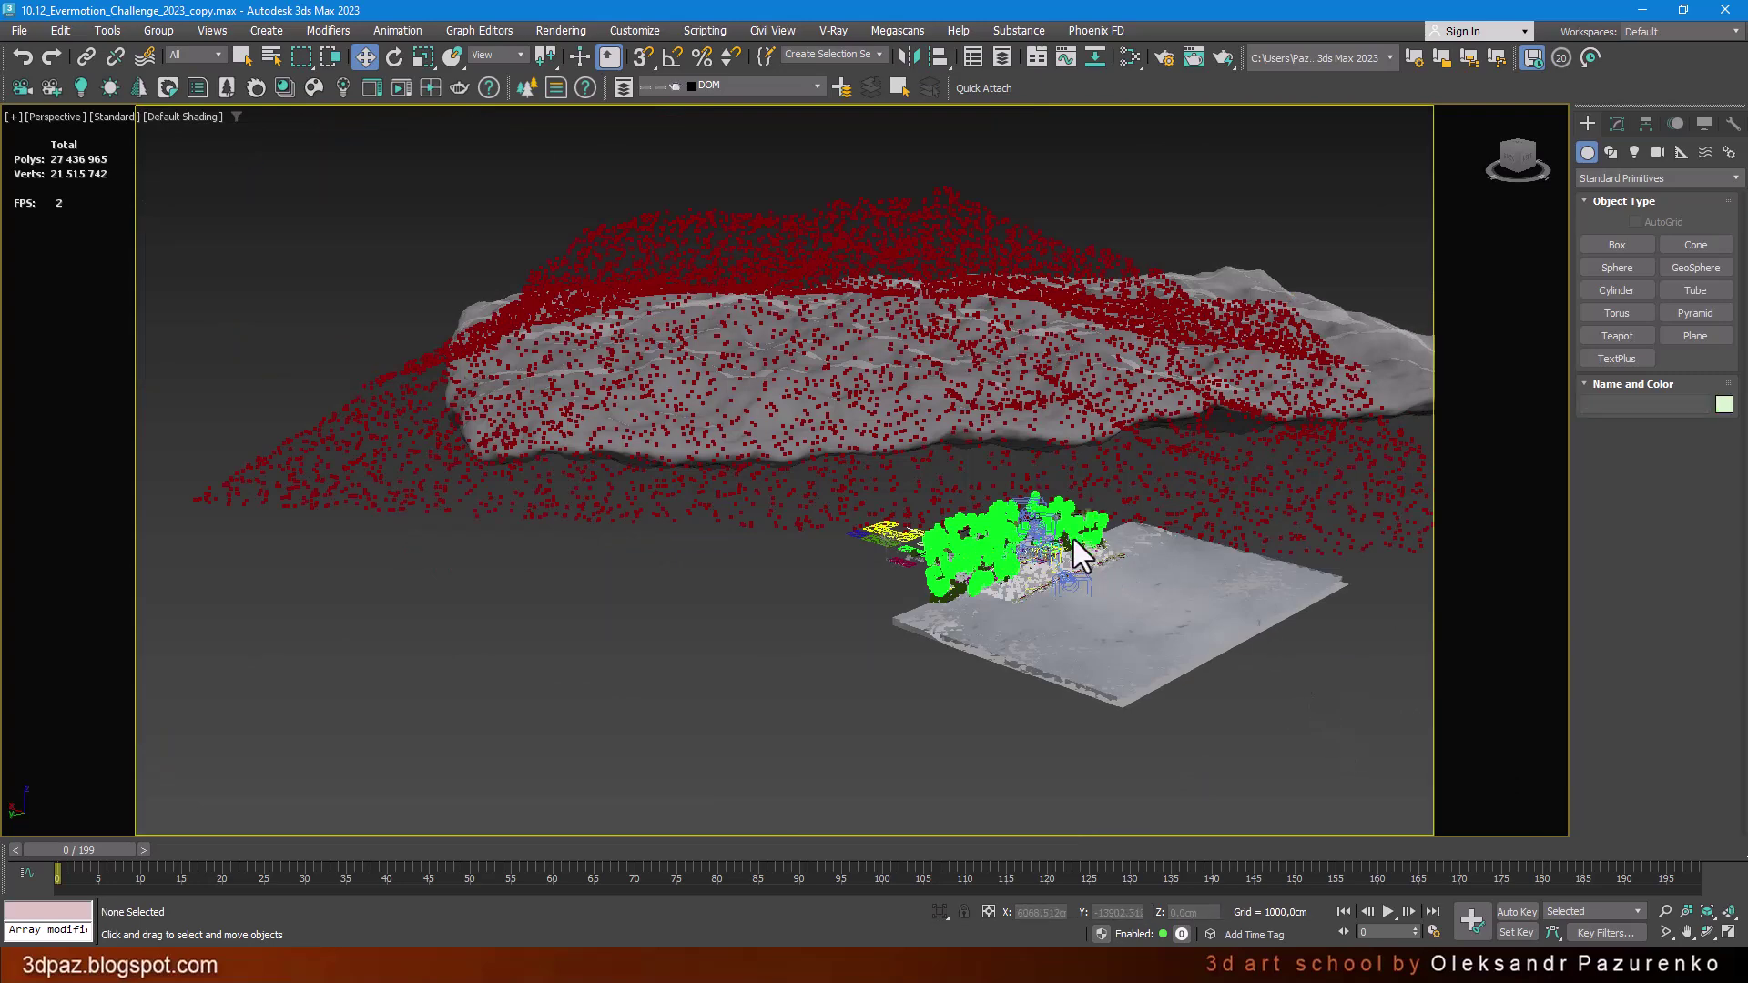
scroll(1075, 551, "up", 2)
scroll(1024, 592, "up", 2)
scroll(1020, 564, "up", 2)
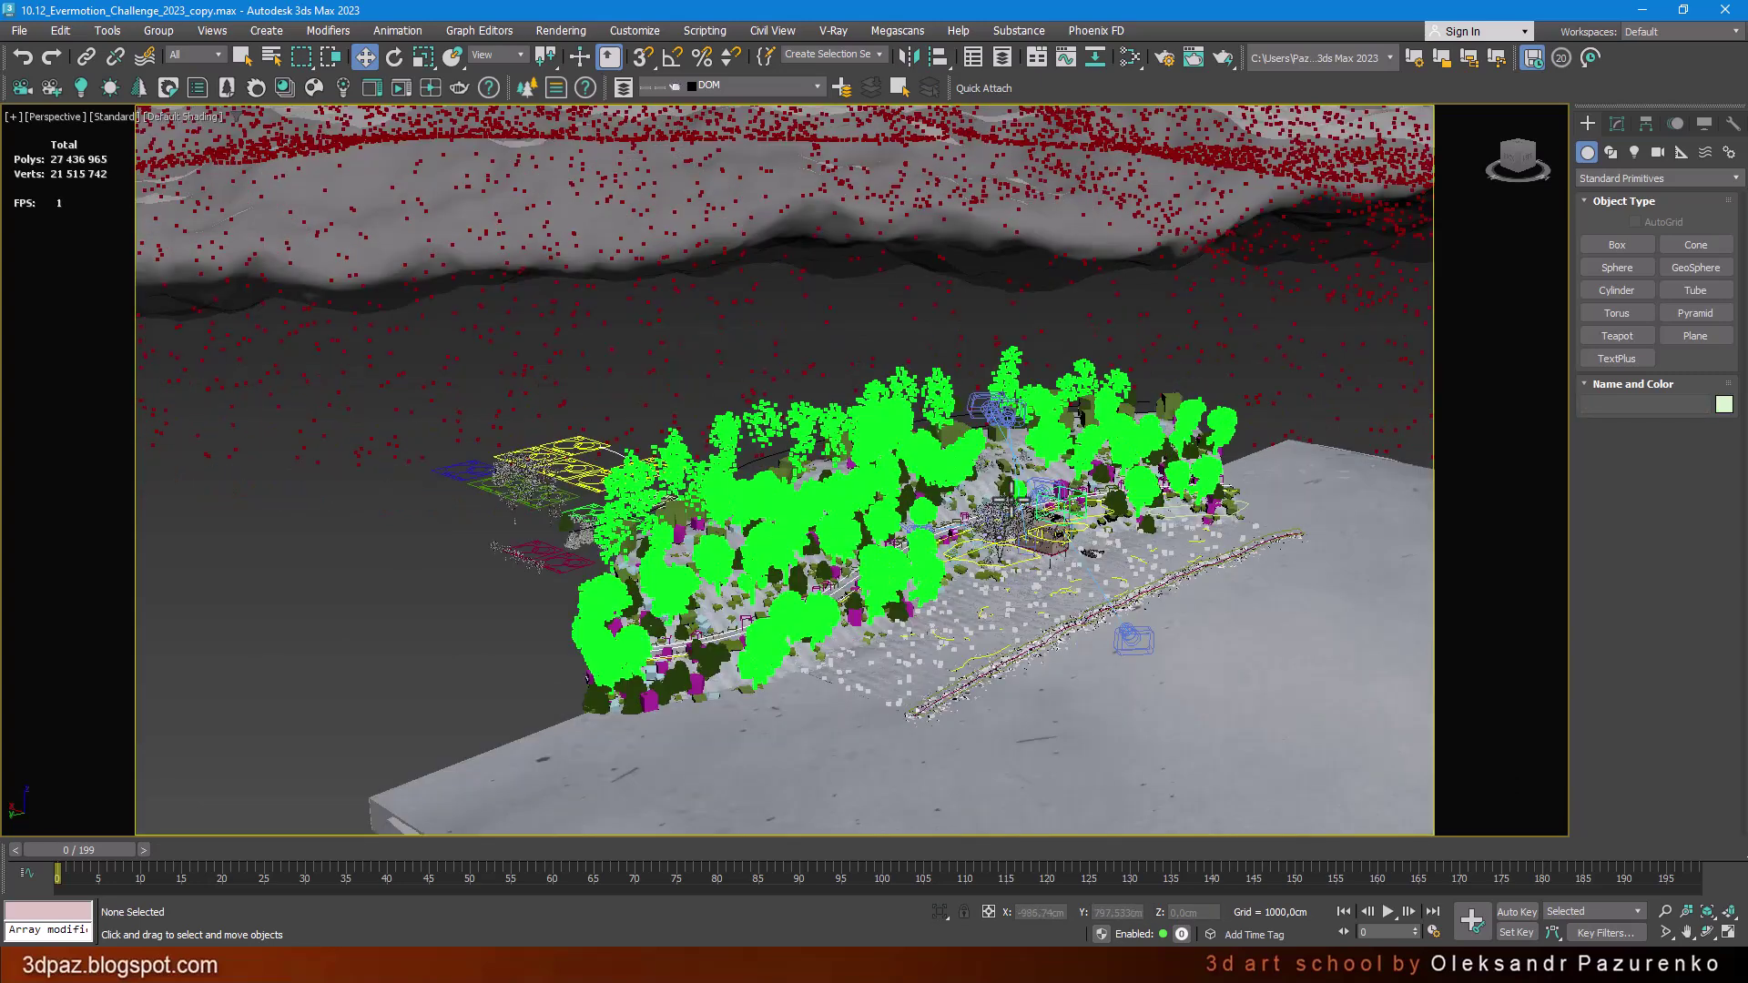
scroll(1016, 537, "up", 2)
scroll(1012, 516, "up", 2)
scroll(1013, 516, "up", 2)
scroll(1013, 515, "up", 2)
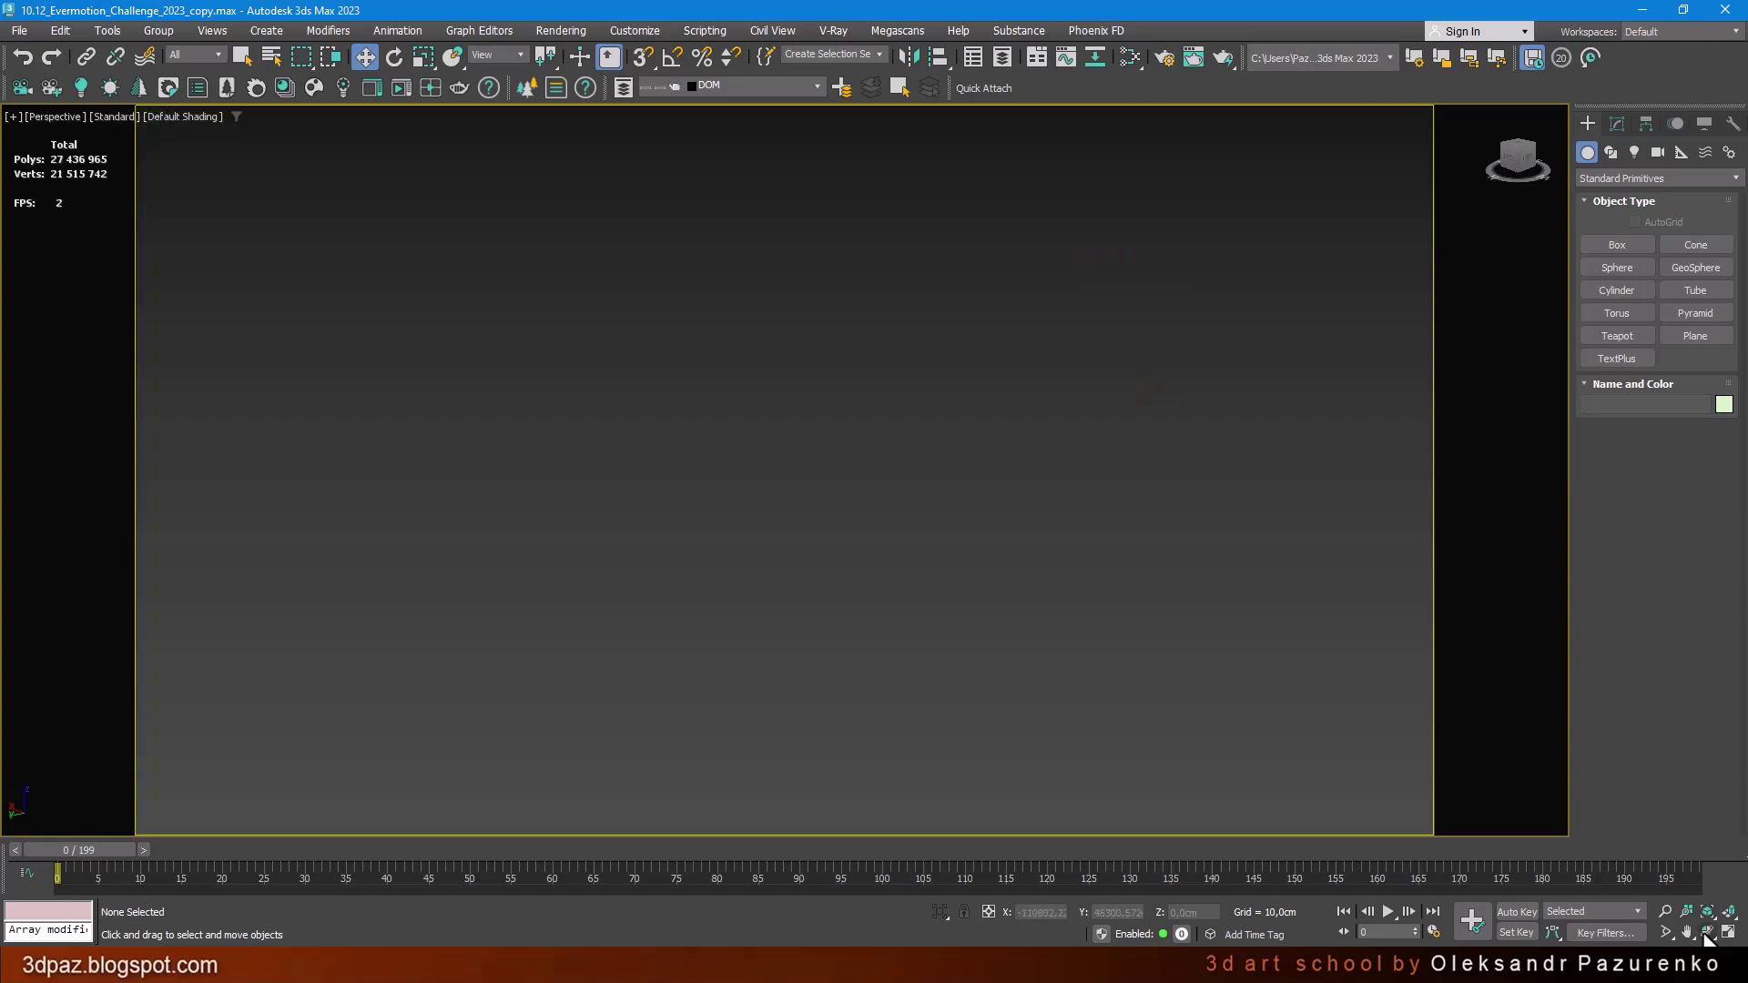
left_click(1709, 911)
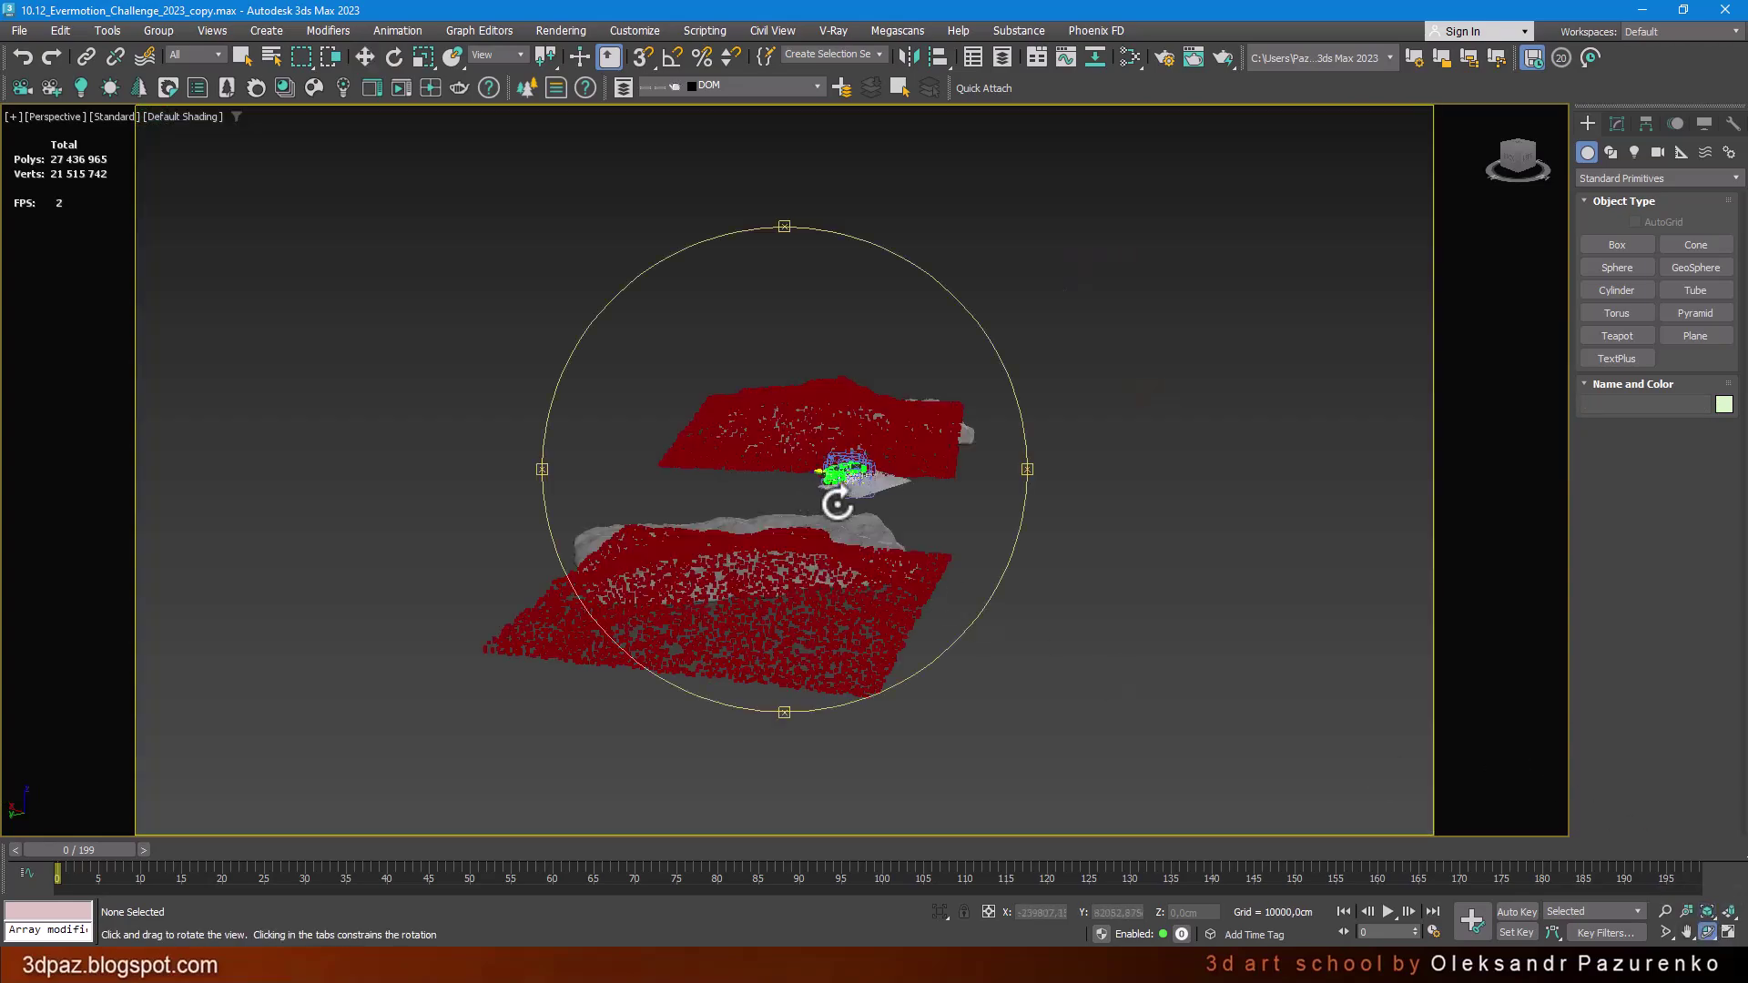
Orbit, pan and zoom to a high oblique view of the cabin and curving road.
mouse_move(839, 497)
left_mouse_down()
mouse_move(1058, 554)
mouse_move(913, 556)
mouse_move(1111, 558)
mouse_move(819, 586)
mouse_move(1112, 538)
mouse_move(1084, 558)
mouse_move(1047, 547)
left_mouse_up()
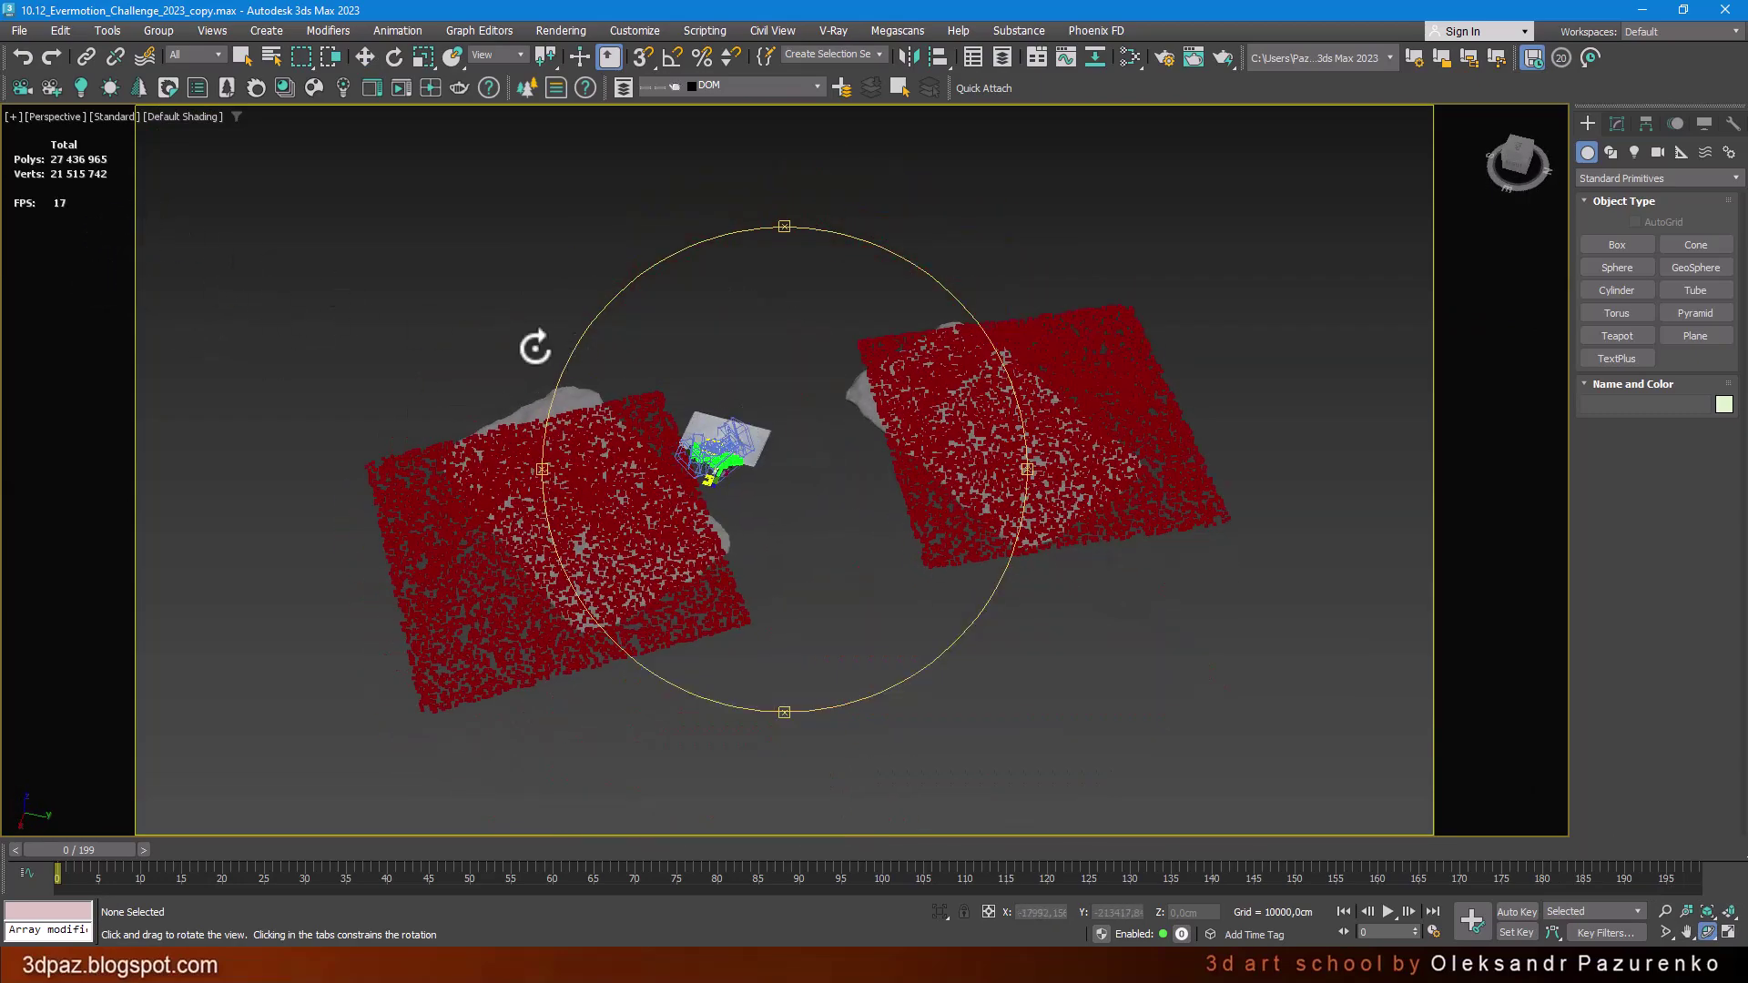
scroll(745, 410, "up", 5)
scroll(755, 437, "up", 5)
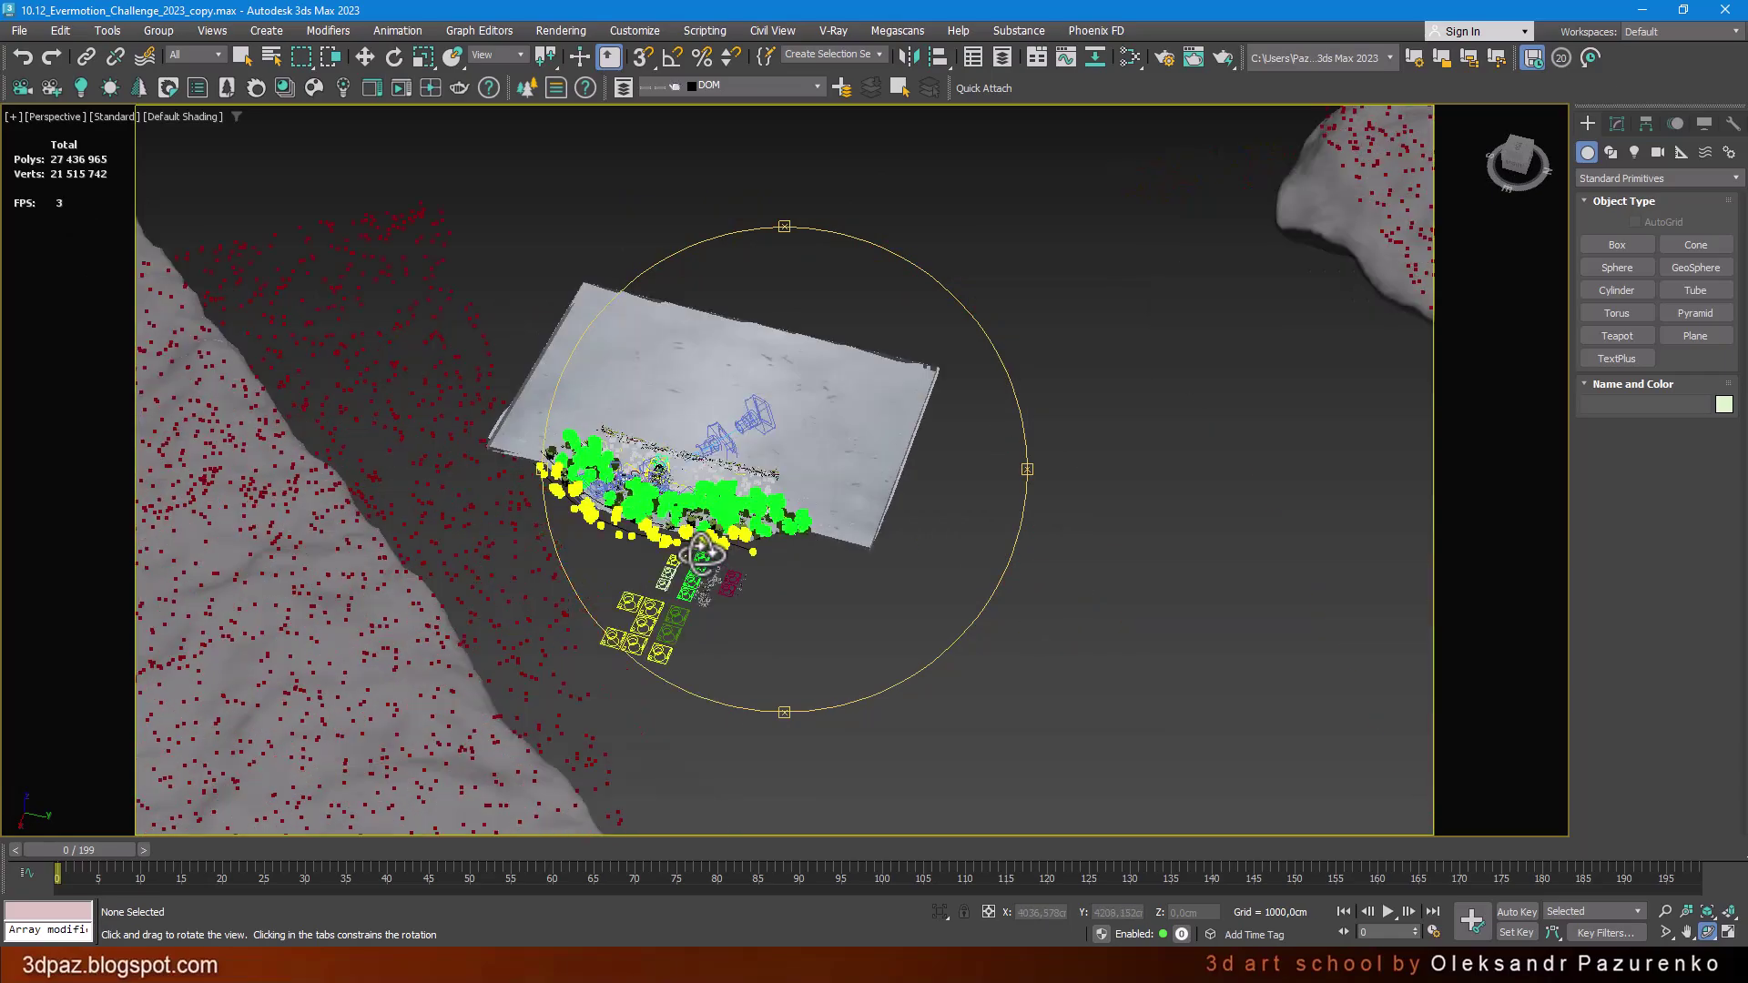
scroll(769, 474, "up", 5)
scroll(787, 526, "up", 5)
mouse_move(787, 526)
middle_mouse_down()
mouse_move(741, 546)
mouse_move(1061, 359)
mouse_move(920, 484)
mouse_move(794, 499)
middle_mouse_up()
mouse_move(794, 499)
left_mouse_down()
mouse_move(769, 500)
mouse_move(921, 534)
mouse_move(920, 562)
mouse_move(890, 456)
mouse_move(819, 497)
mouse_move(902, 449)
mouse_move(941, 452)
mouse_move(893, 508)
mouse_move(748, 452)
mouse_move(820, 482)
mouse_move(975, 491)
mouse_move(737, 460)
mouse_move(681, 494)
mouse_move(968, 495)
mouse_move(947, 461)
mouse_move(890, 438)
mouse_move(734, 406)
mouse_move(720, 510)
mouse_move(746, 583)
mouse_move(864, 560)
mouse_move(951, 496)
mouse_move(942, 478)
left_mouse_up()
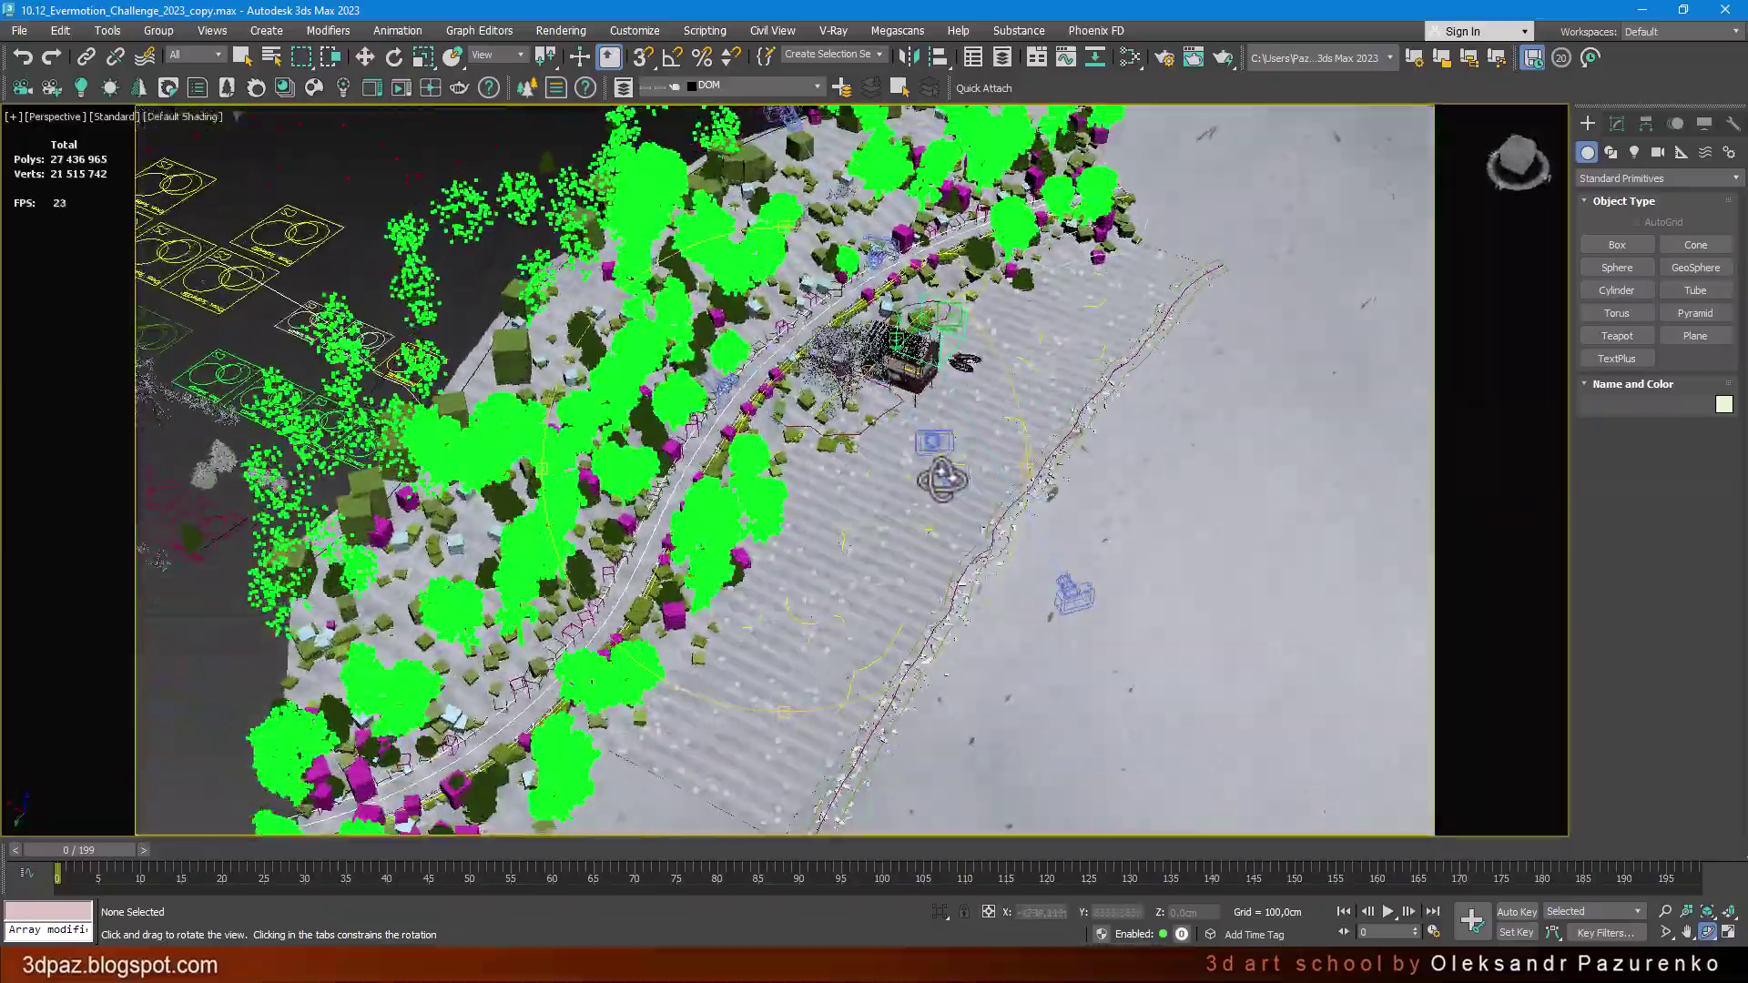
middle_click_drag(841, 375, 801, 407)
left_click_drag(801, 407, 851, 443)
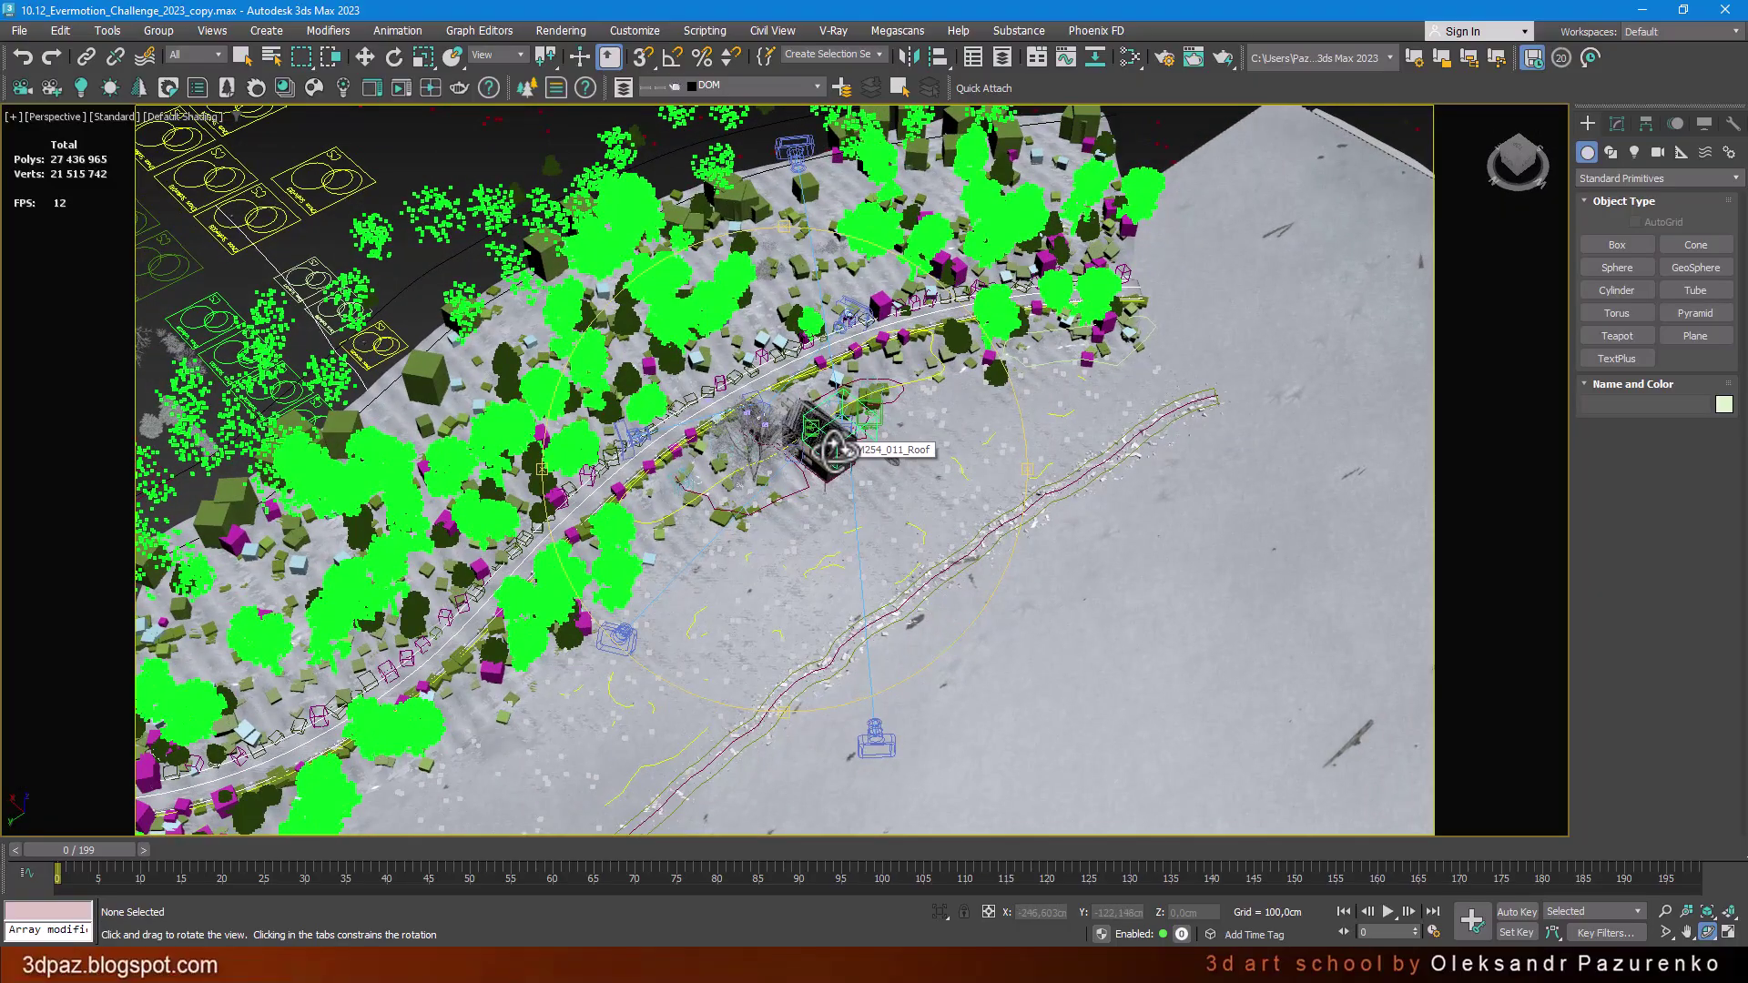
mouse_move(879, 475)
left_mouse_down()
mouse_move(946, 419)
mouse_move(792, 461)
mouse_move(838, 451)
mouse_move(882, 484)
mouse_move(899, 451)
mouse_move(851, 464)
left_mouse_up()
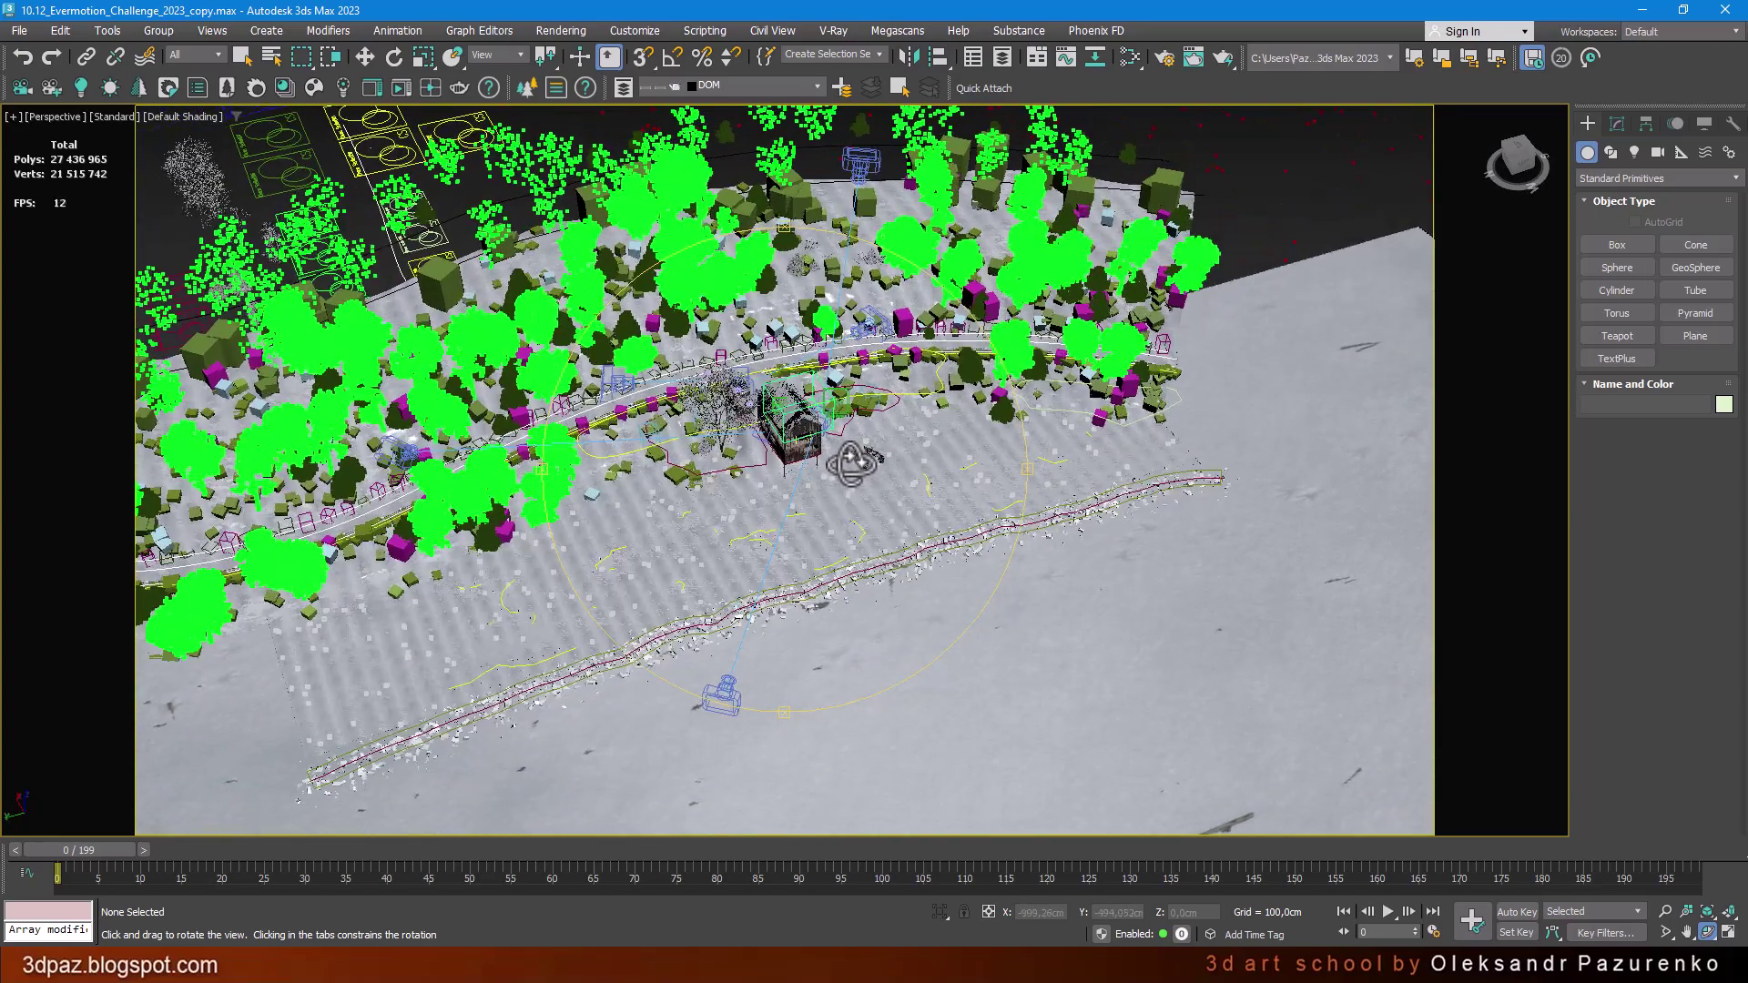